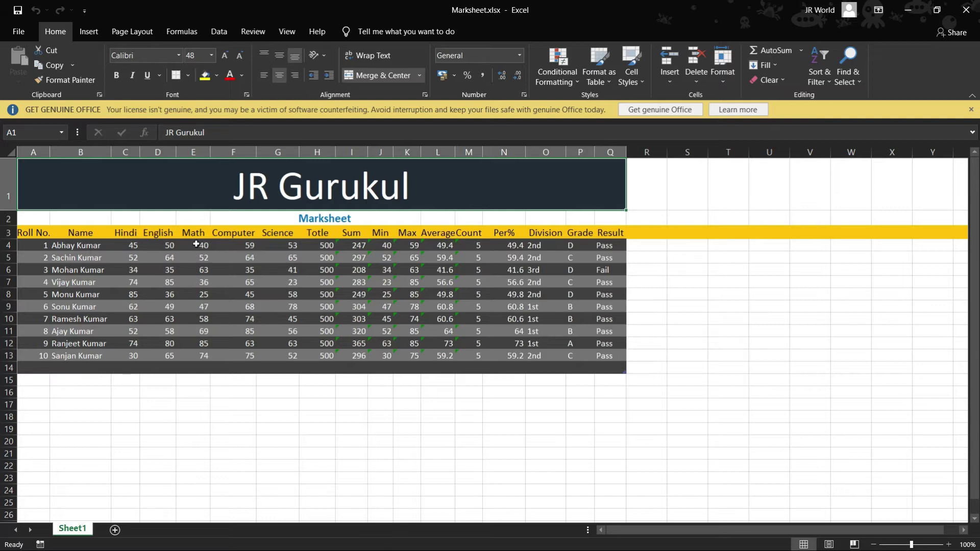
Look over the finished sample marksheet from the Roll No. column to the Result column and dismiss the licence notice
ctrl+scroll(208, 242, up, 1)
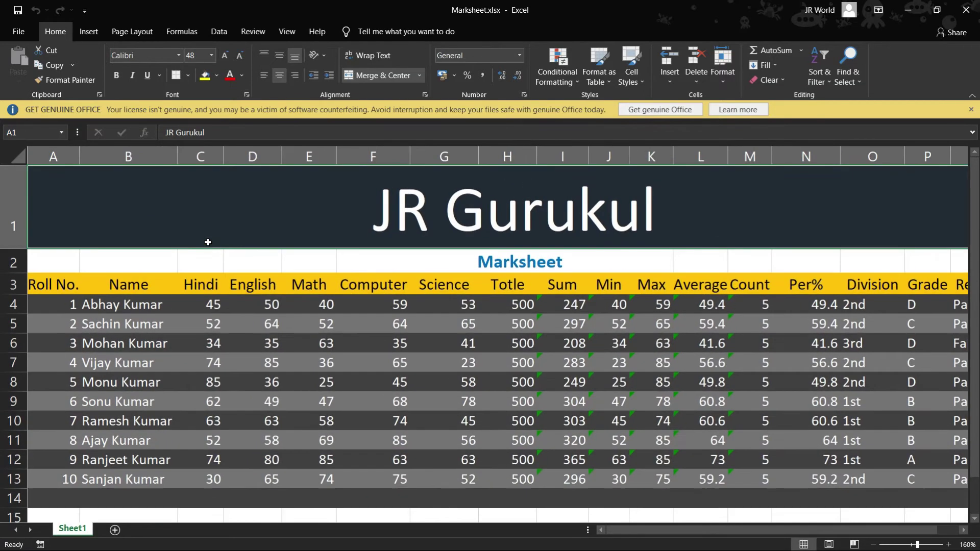
mouse_move(637, 537)
mouse_down()
mouse_move(697, 538)
mouse_move(638, 538)
mouse_up()
drag(651, 531, 673, 532)
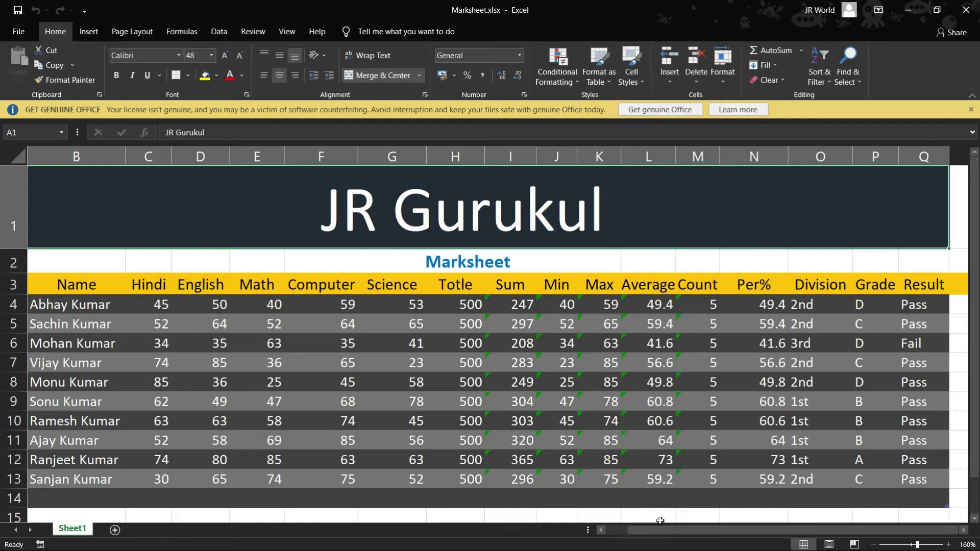
drag(675, 530, 656, 528)
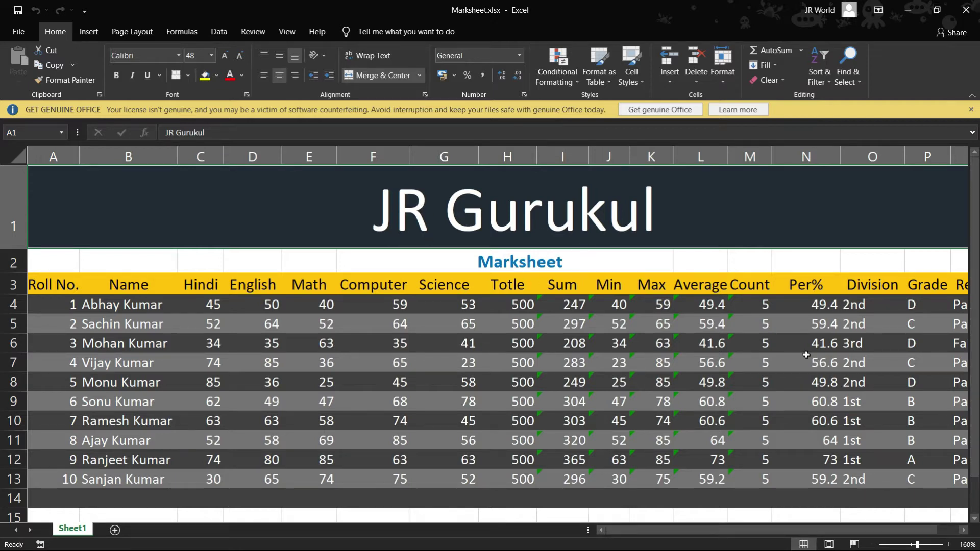
ctrl+scroll(804, 354, down, 3)
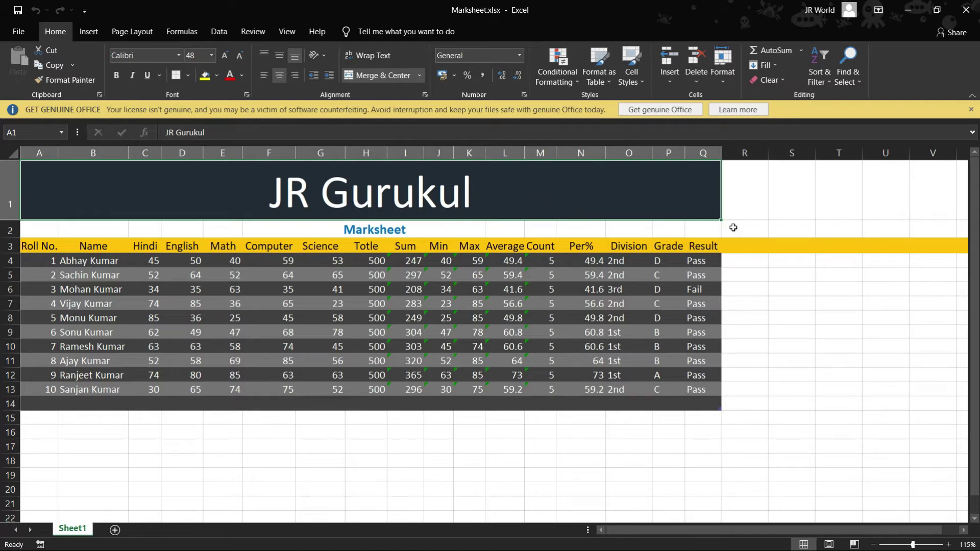
click(971, 109)
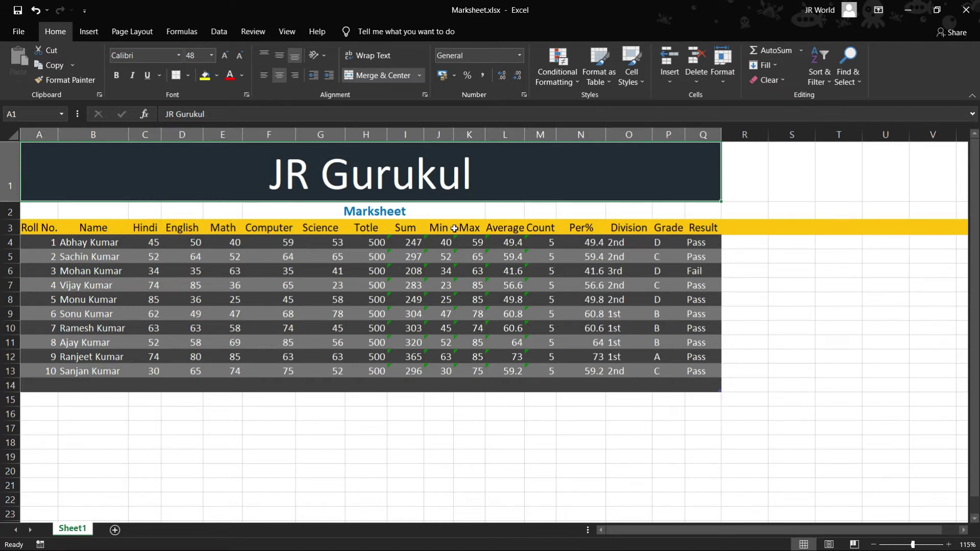
Create a new blank workbook and enter the headings Roll No. in A4 and Name in B4
key(ctrl+n)
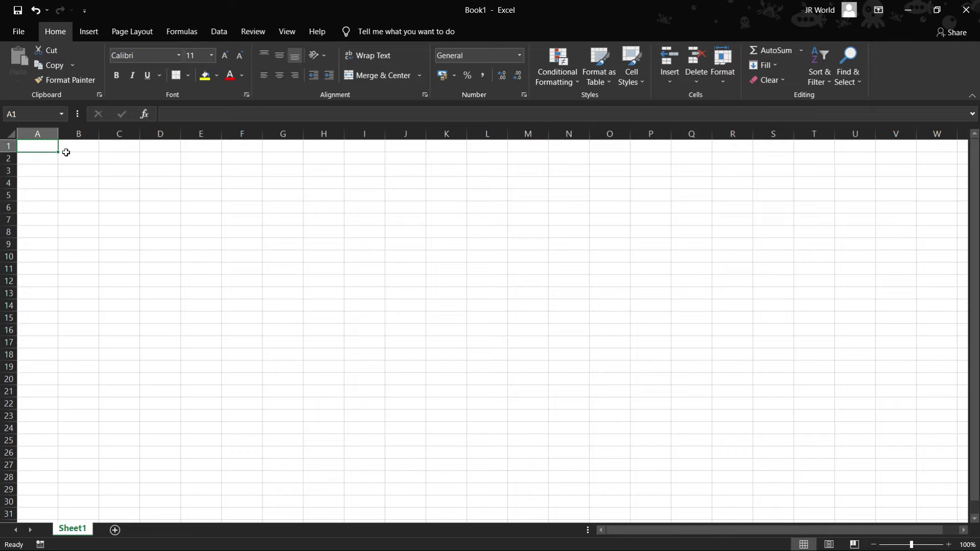
drag(58, 151, 557, 161)
click(565, 147)
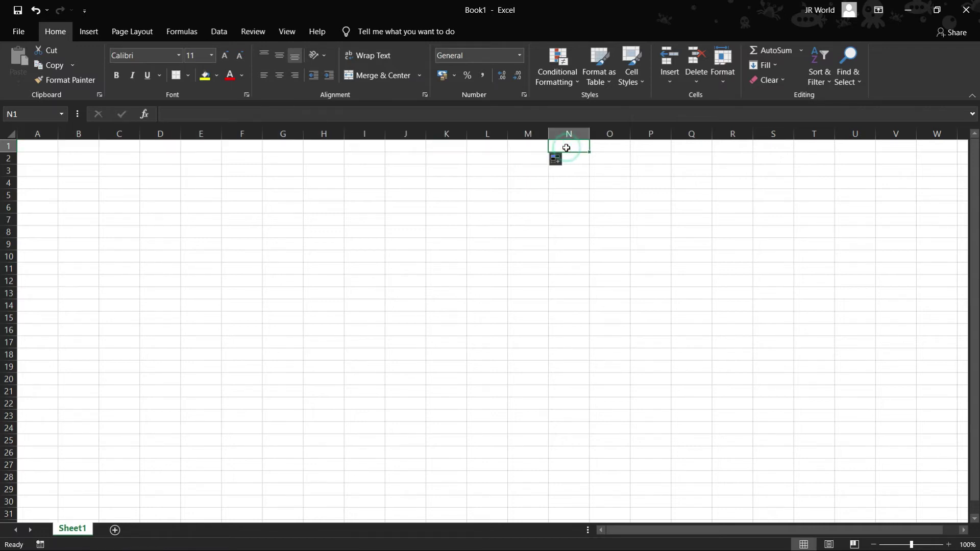
click(36, 183)
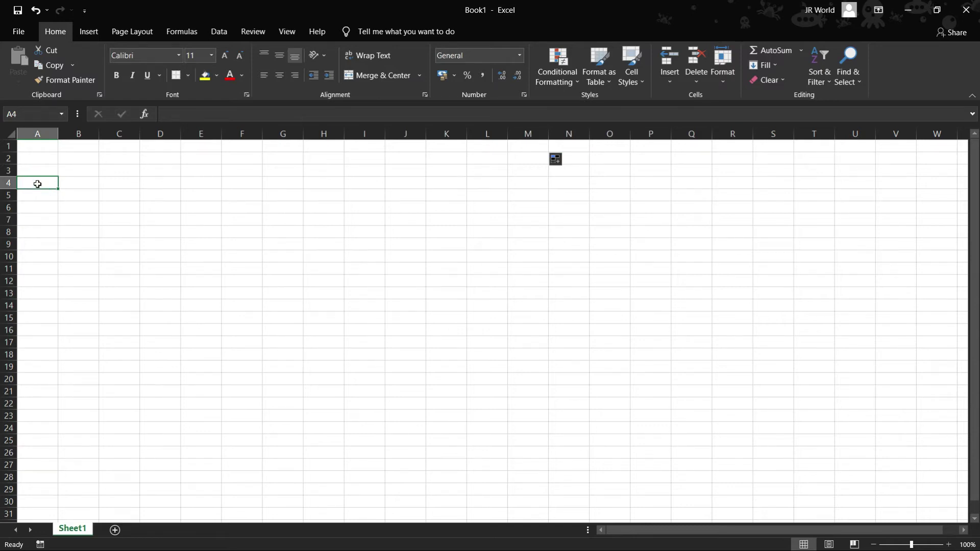
text(Roll No.)
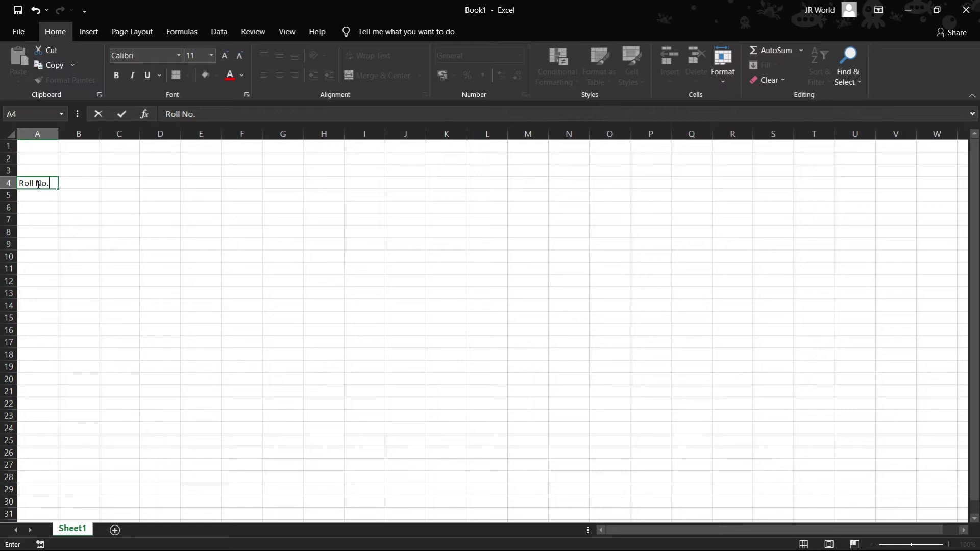
key(Tab)
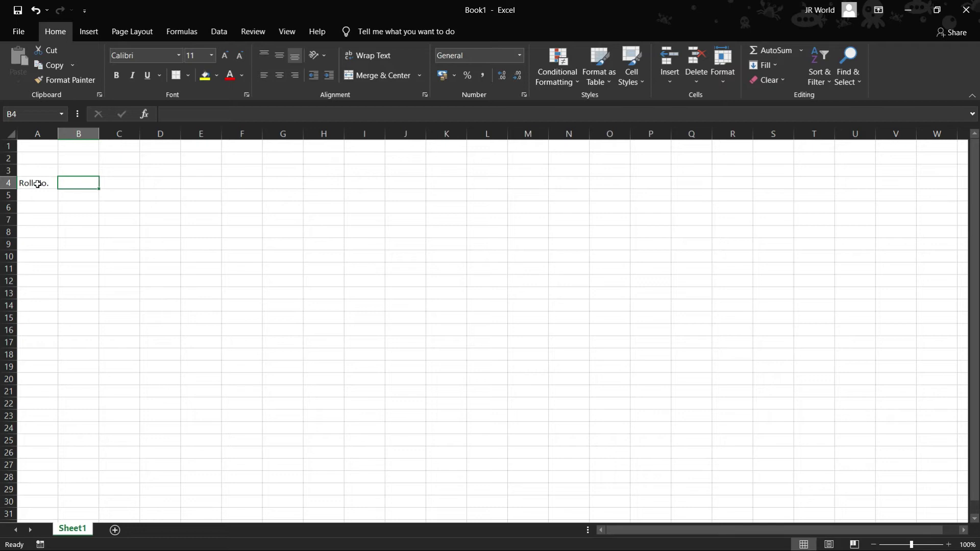
text(Name)
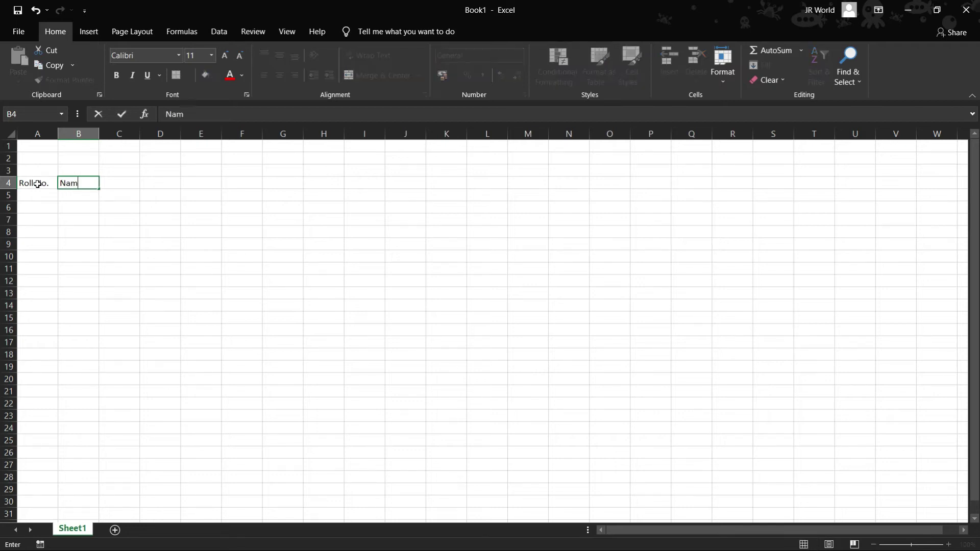
key(Tab)
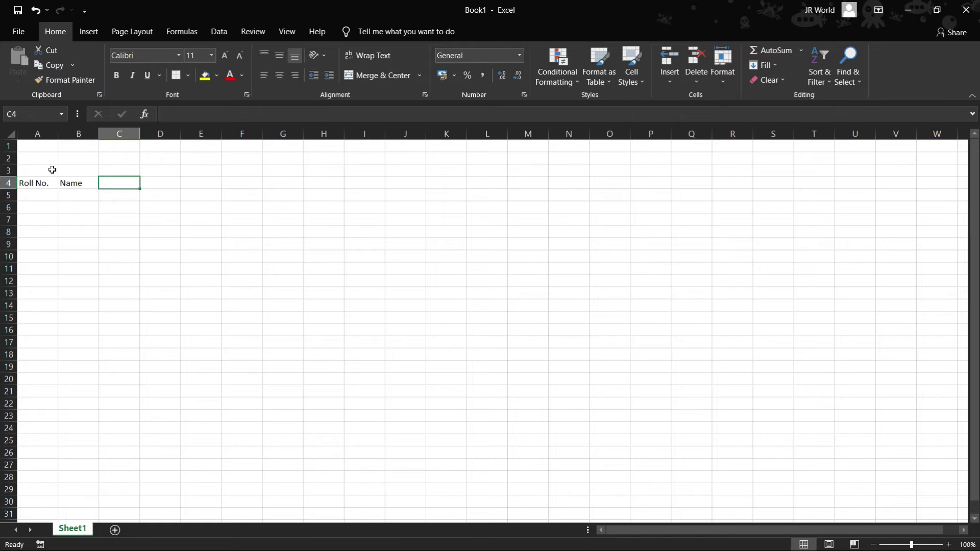
Merge and center A3:B3 above the first two headings and enter the group title Student Info
click(32, 170)
drag(57, 175, 98, 170)
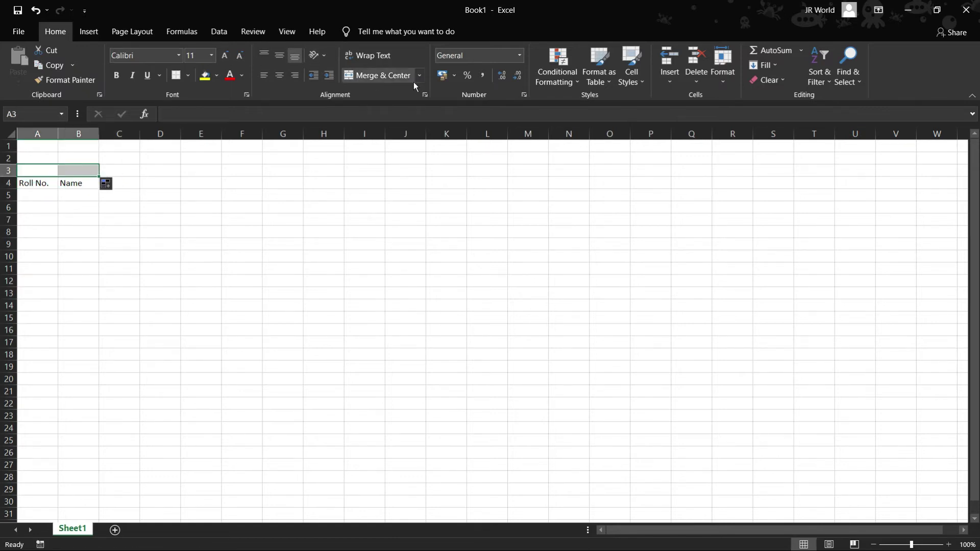
click(387, 75)
click(59, 171)
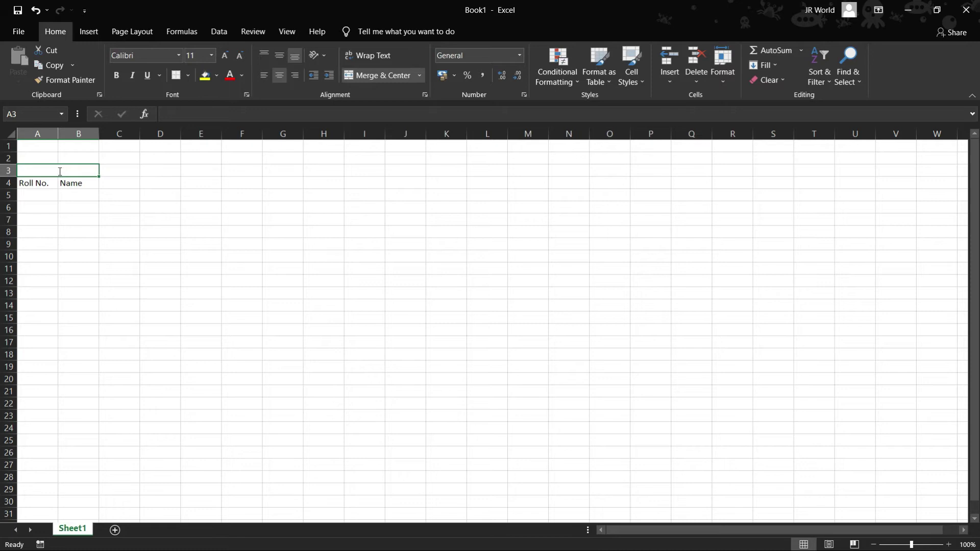
text(Student Info)
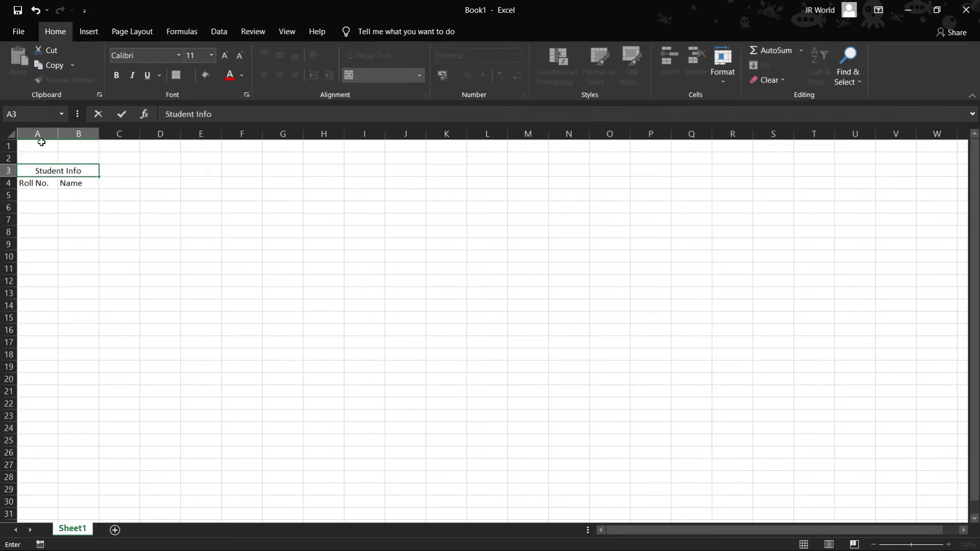
Enter the subject headings Hindi, English, Math, Science and Computer in cells C4 to G4
click(109, 182)
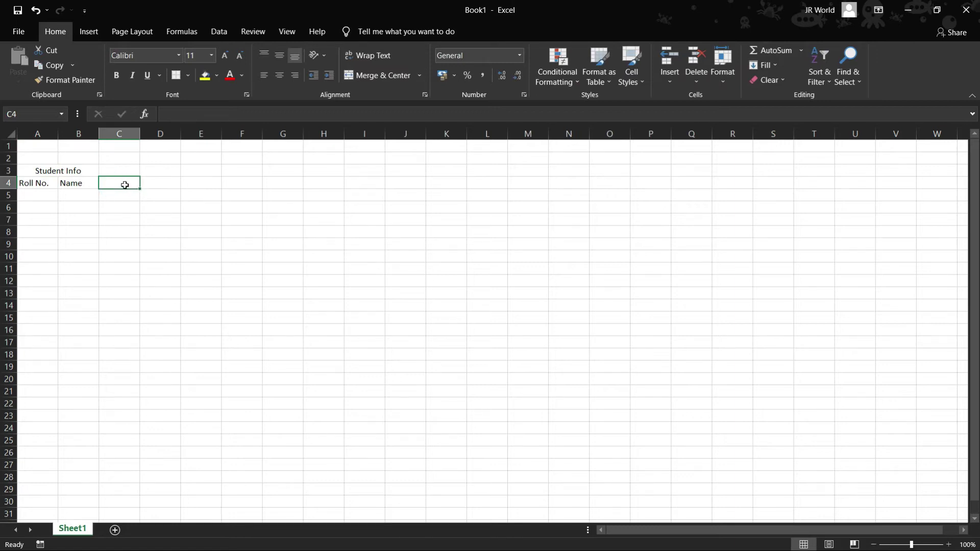
text(Hindi)
click(153, 184)
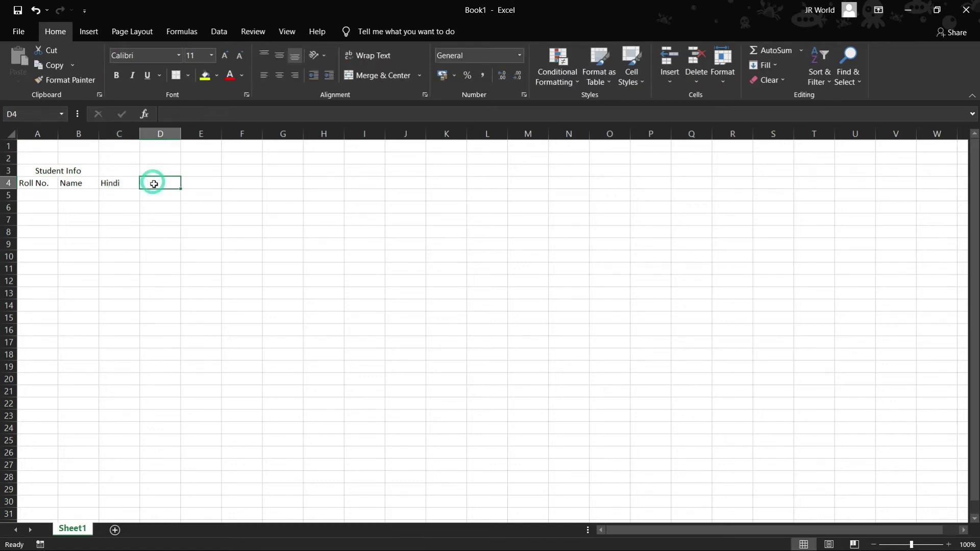
text(English)
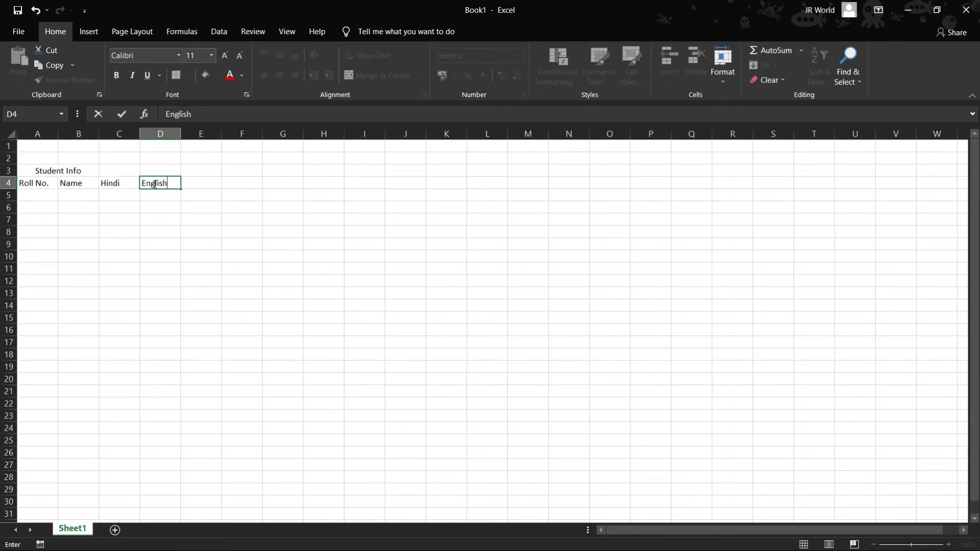
click(210, 184)
text(Math)
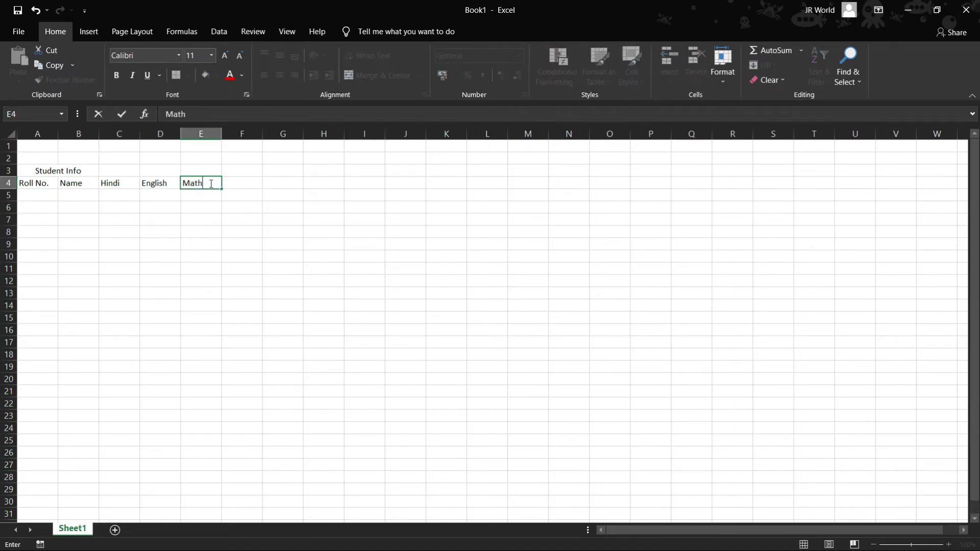
click(228, 186)
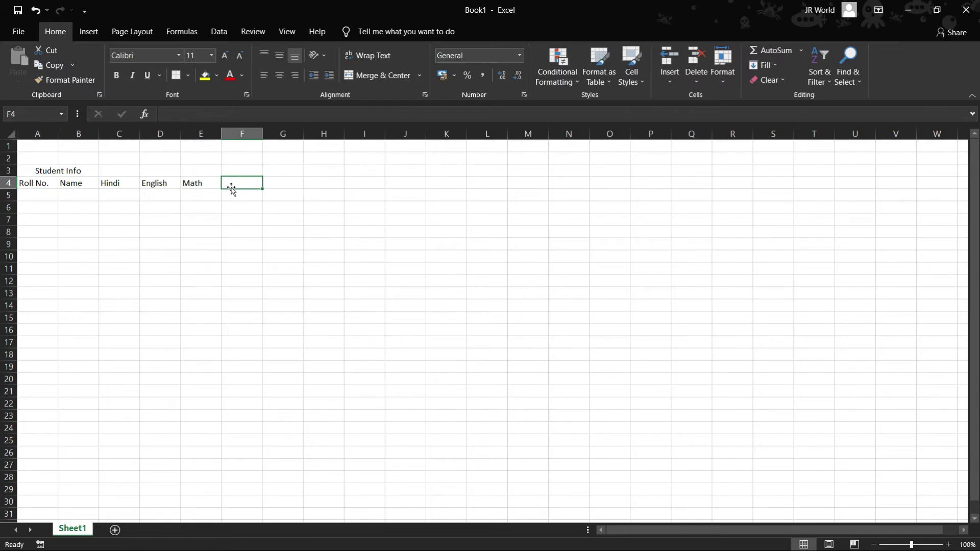
text(Science)
click(276, 184)
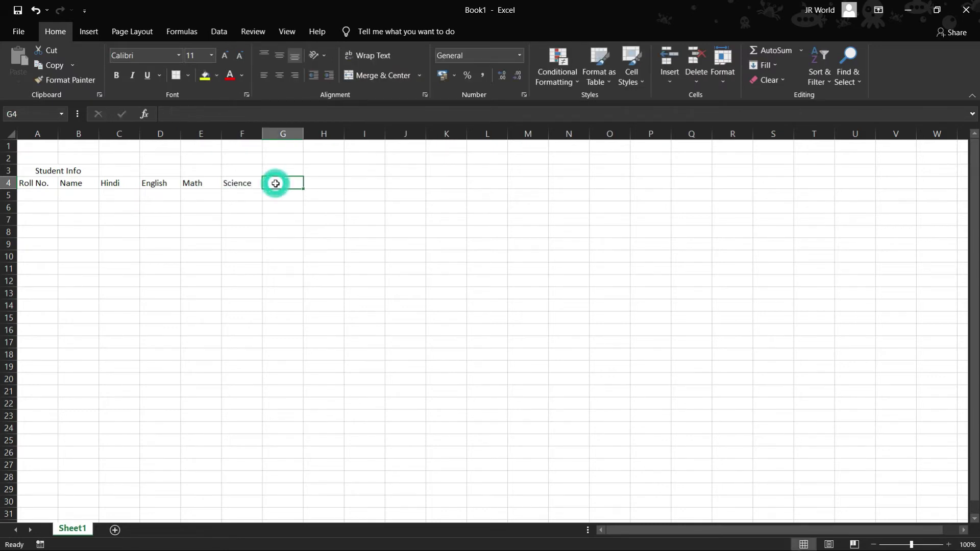
text(Computer)
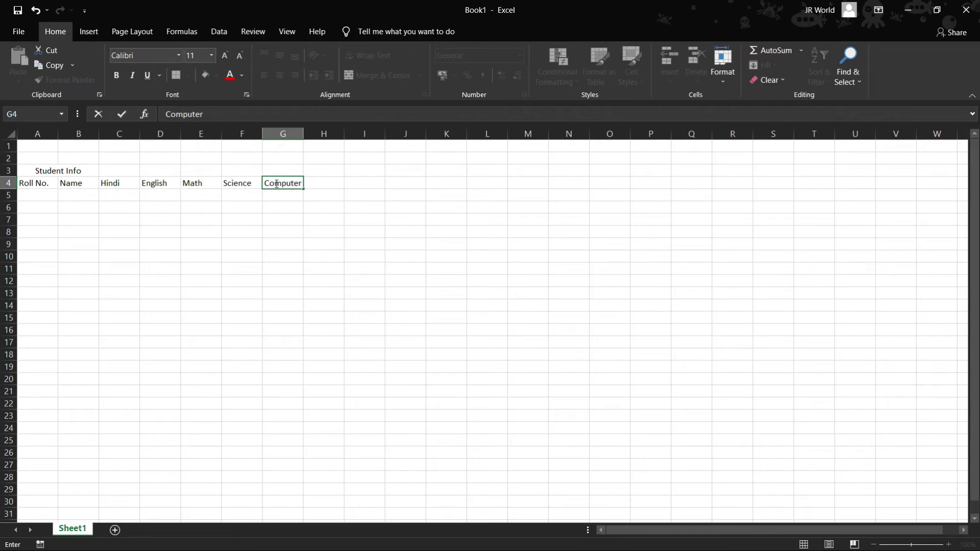
Merge and center C3:G3 above the subject headings and enter the group title Subject
click(115, 168)
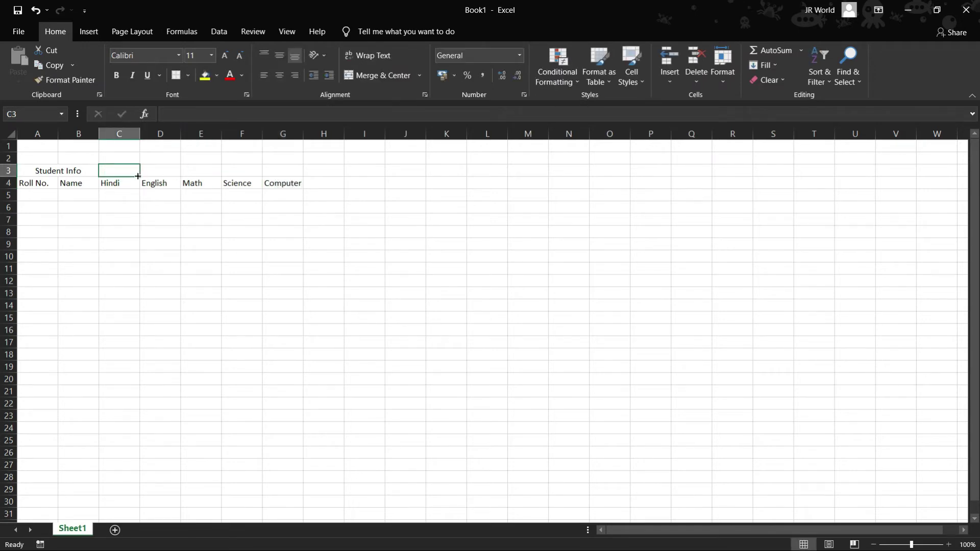
drag(141, 176, 298, 178)
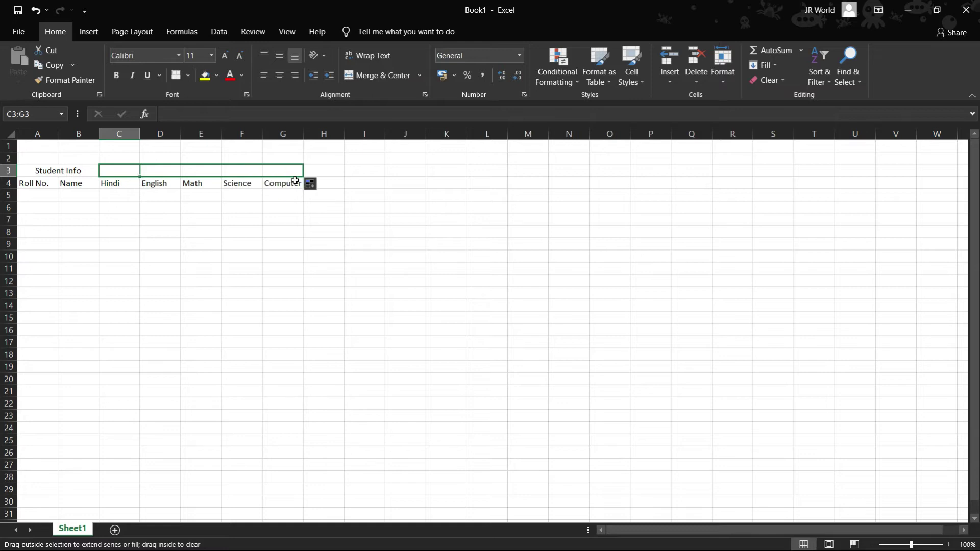
click(389, 77)
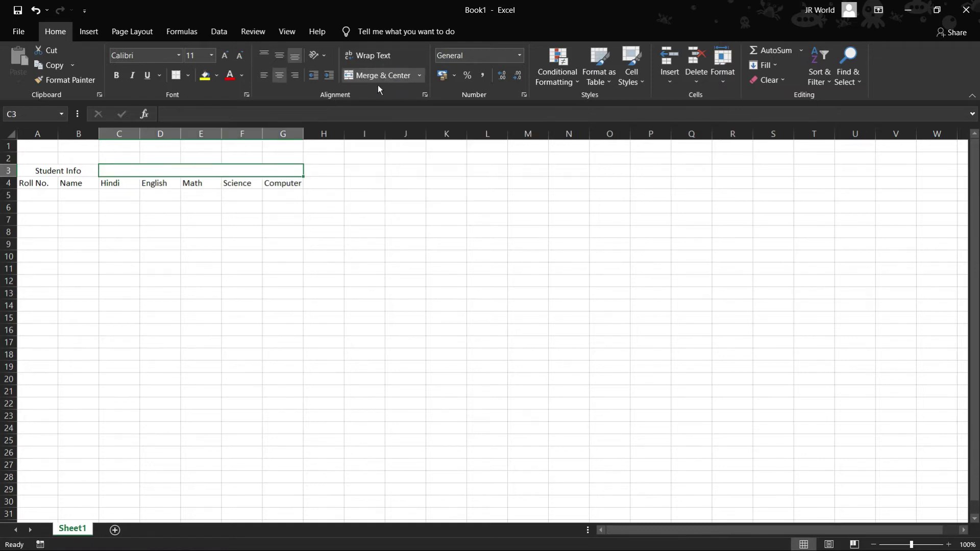
text(Su)
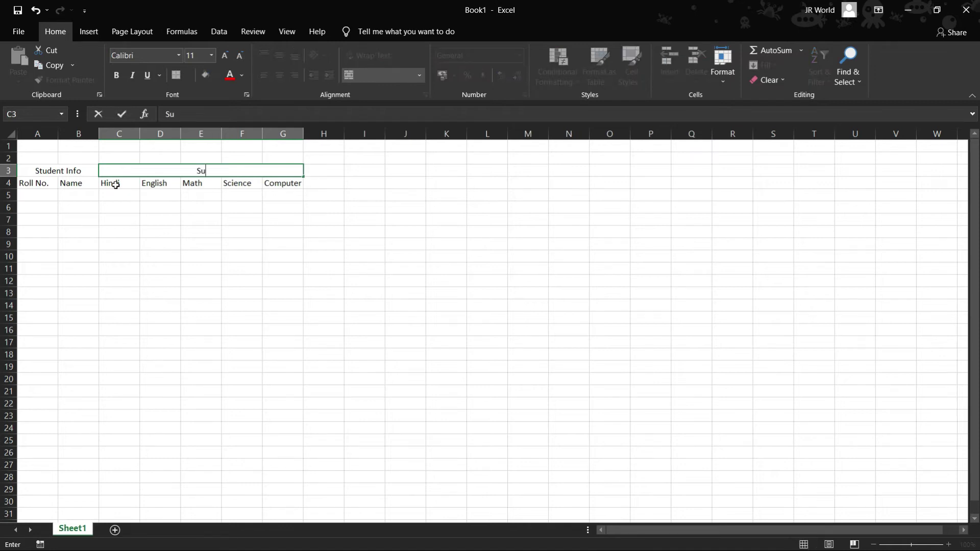
text(bject)
click(321, 172)
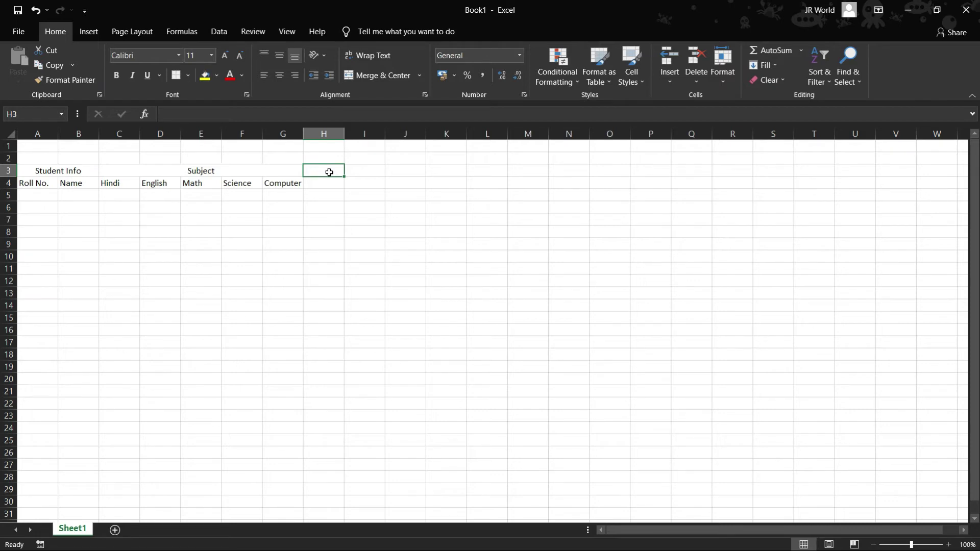
Enter the headings Total in H4 and Sum in I4, continuing the heading row after Computer
click(323, 185)
text(Total)
drag(327, 183, 311, 182)
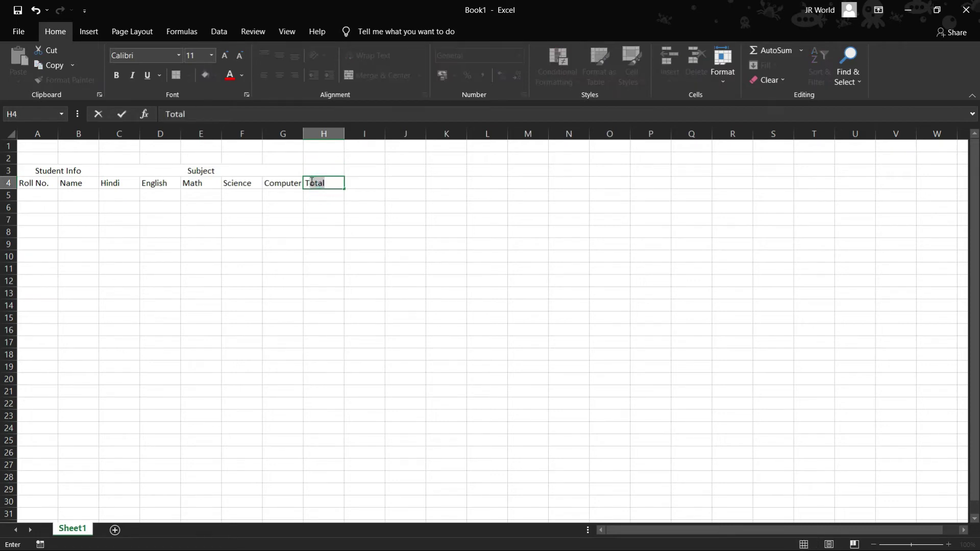
click(338, 182)
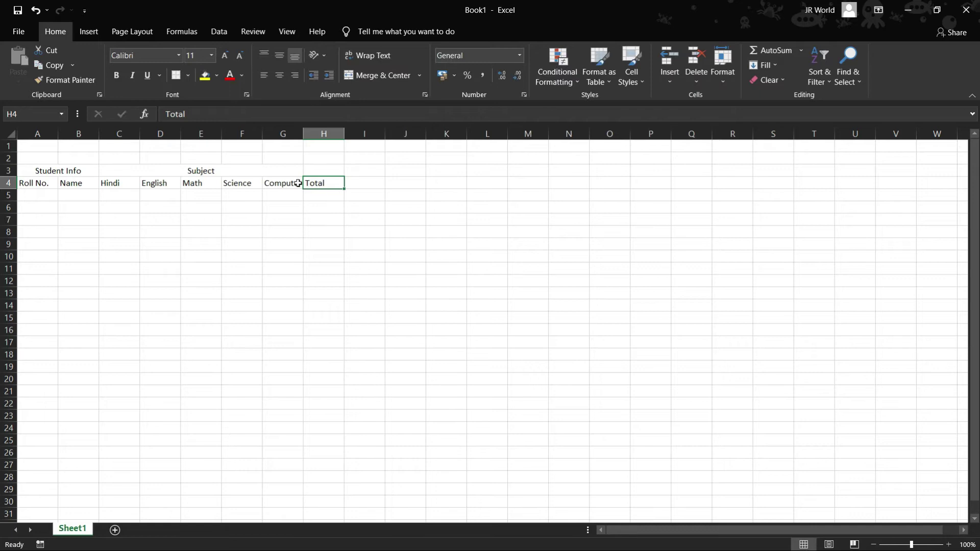
click(363, 181)
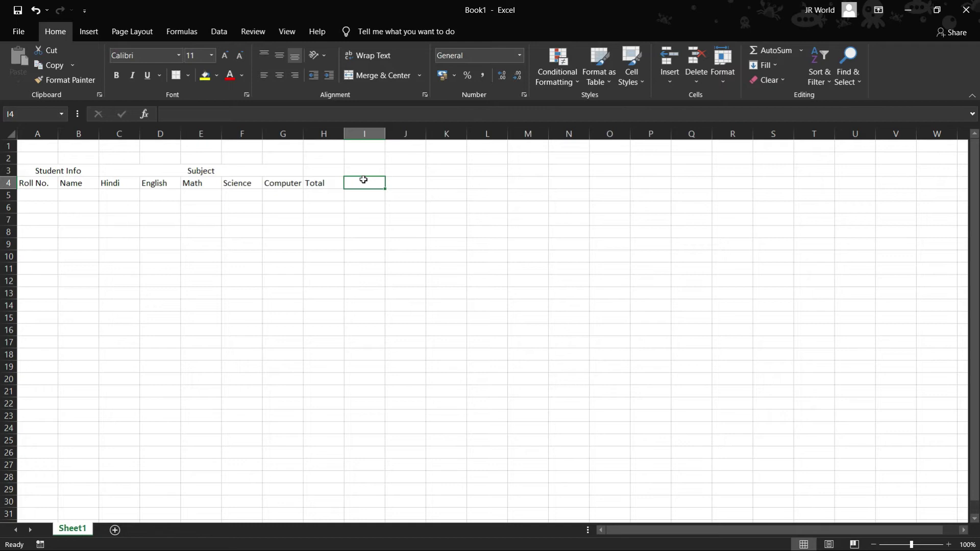
text(Sum)
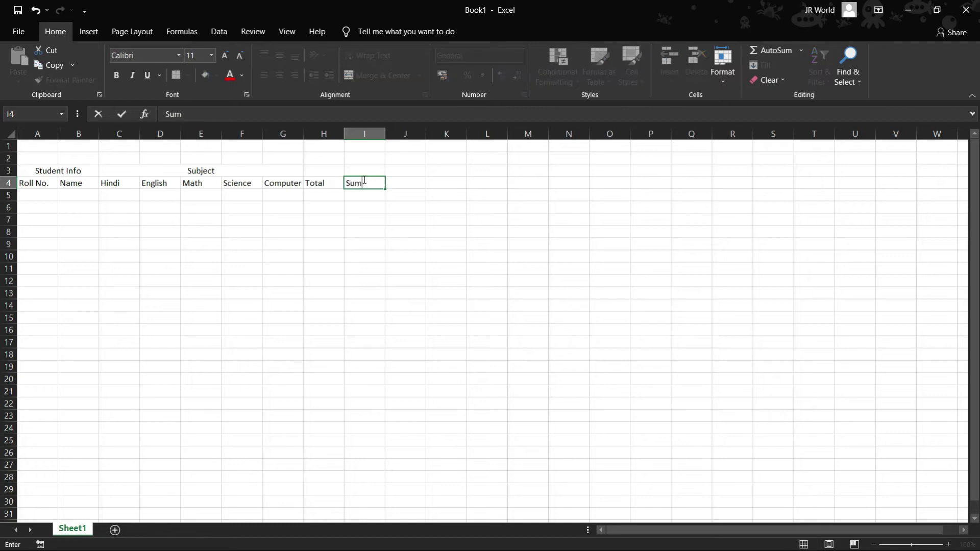
Enter the headings Min in J4 and Max in K4
click(391, 181)
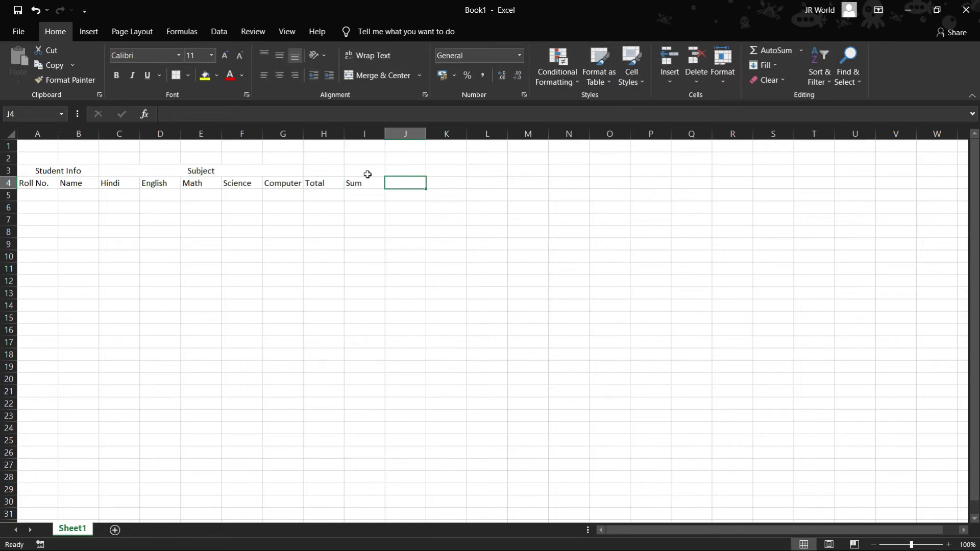
text(Min)
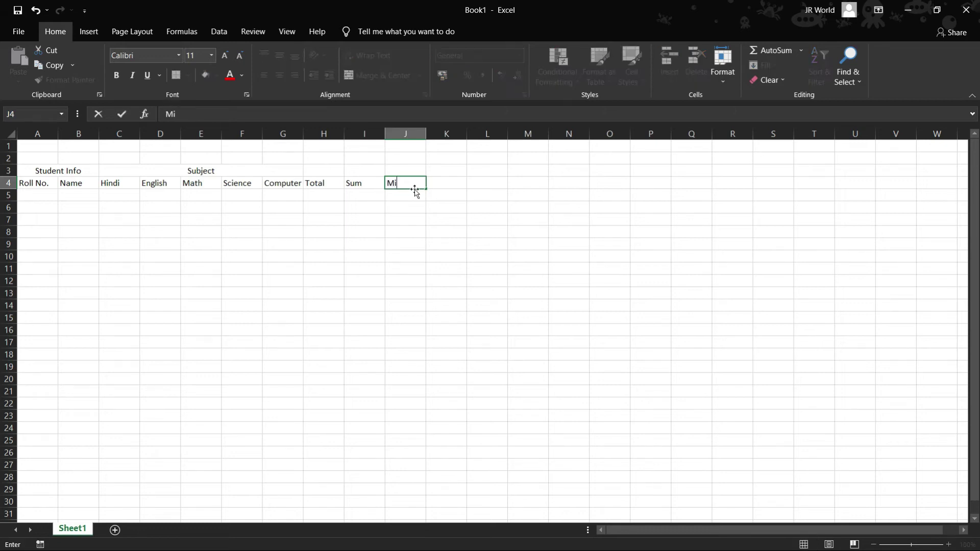
click(444, 179)
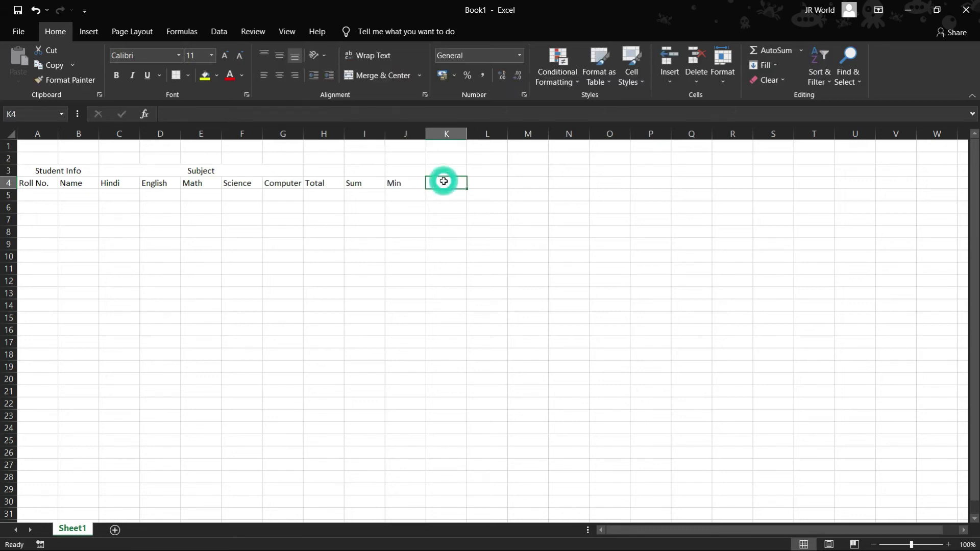
text(Max)
key(BackSpace)
text(m)
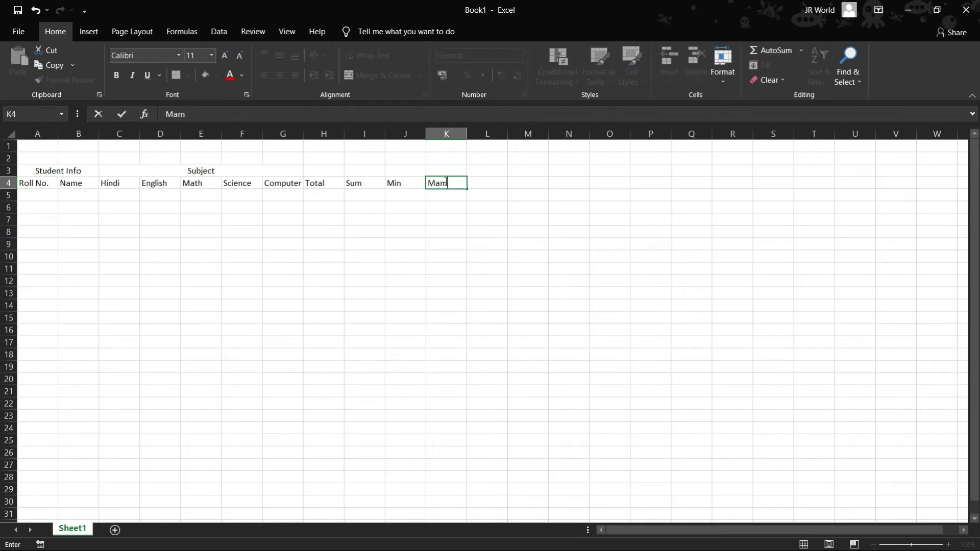
key(BackSpace)
text(x)
Enter the headings Avegae in L4 and Count in M4
click(490, 184)
text(A)
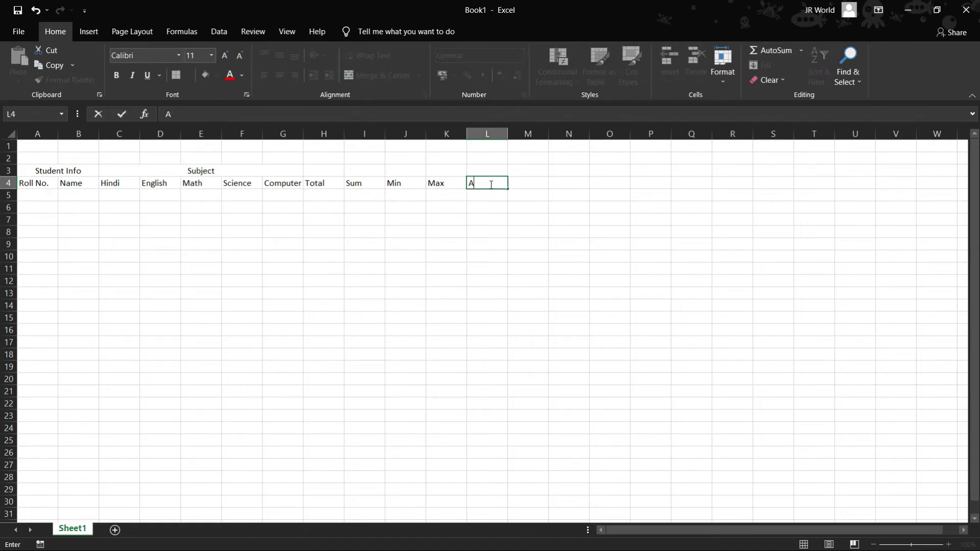
text(vegae)
click(518, 183)
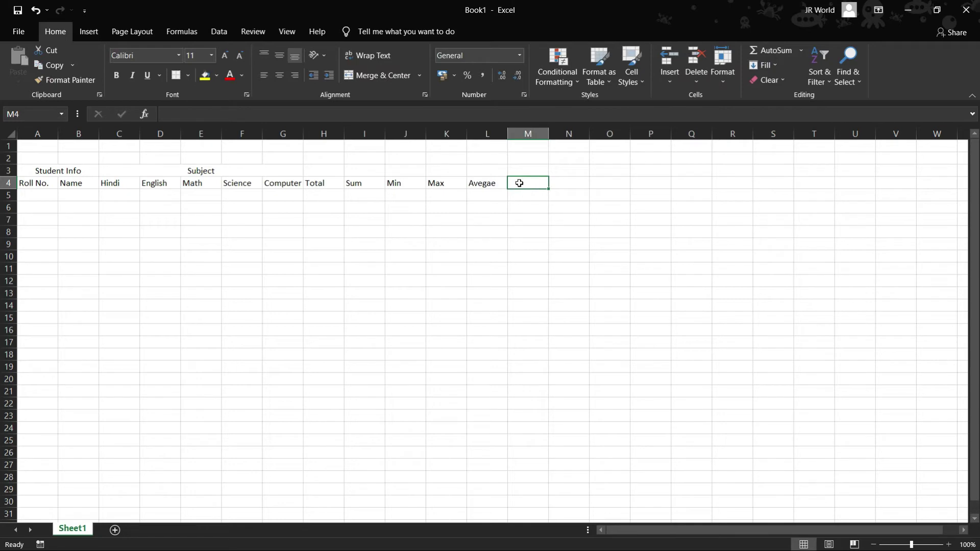
text(Count)
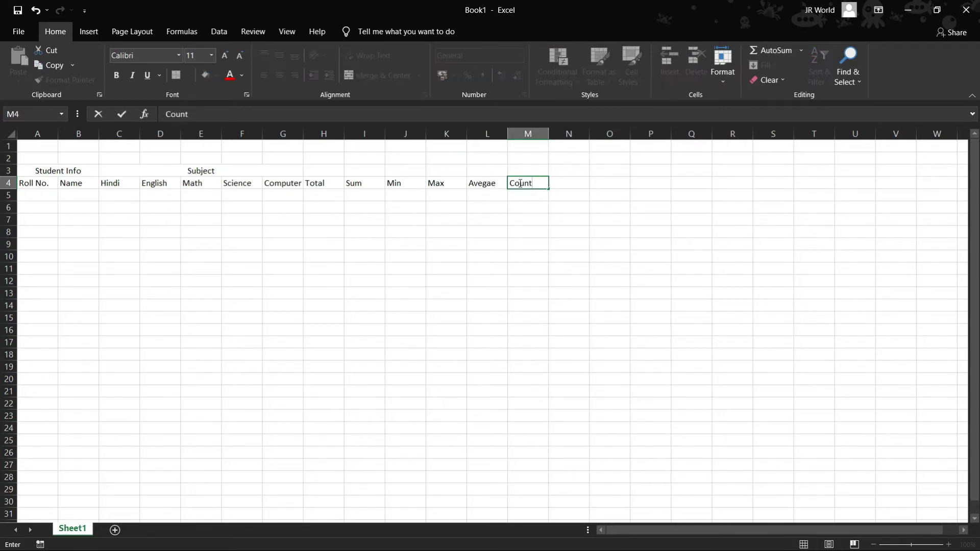
click(580, 179)
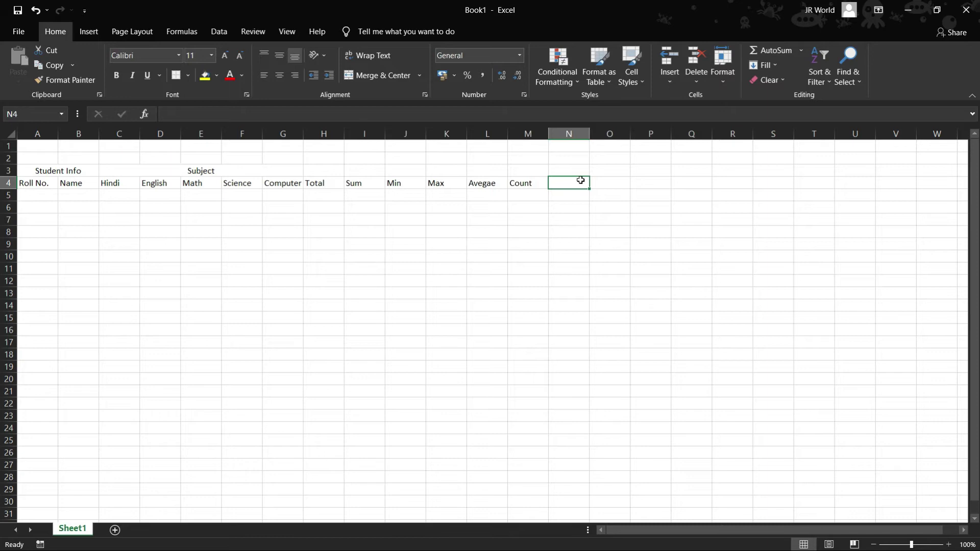
text(Dic)
key(BackSpace)
text(vion)
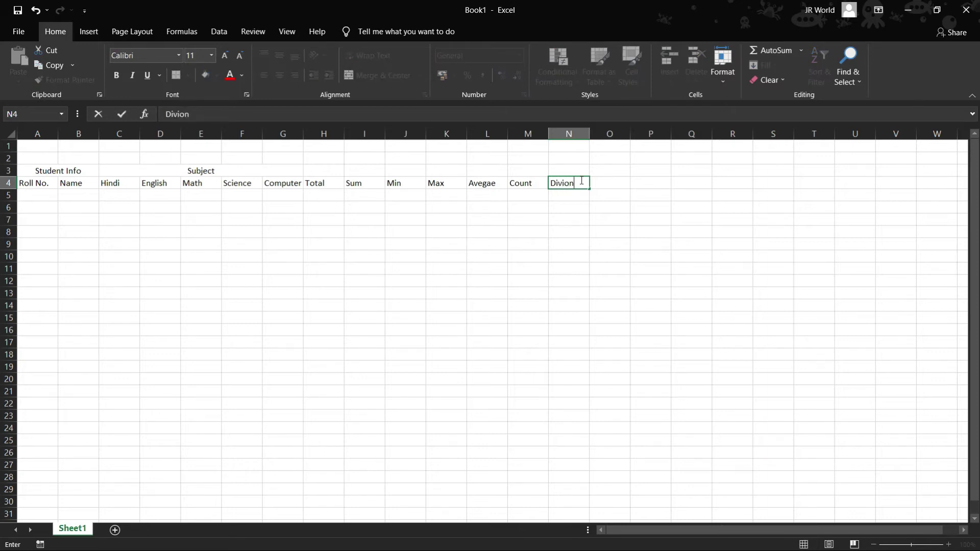
click(613, 185)
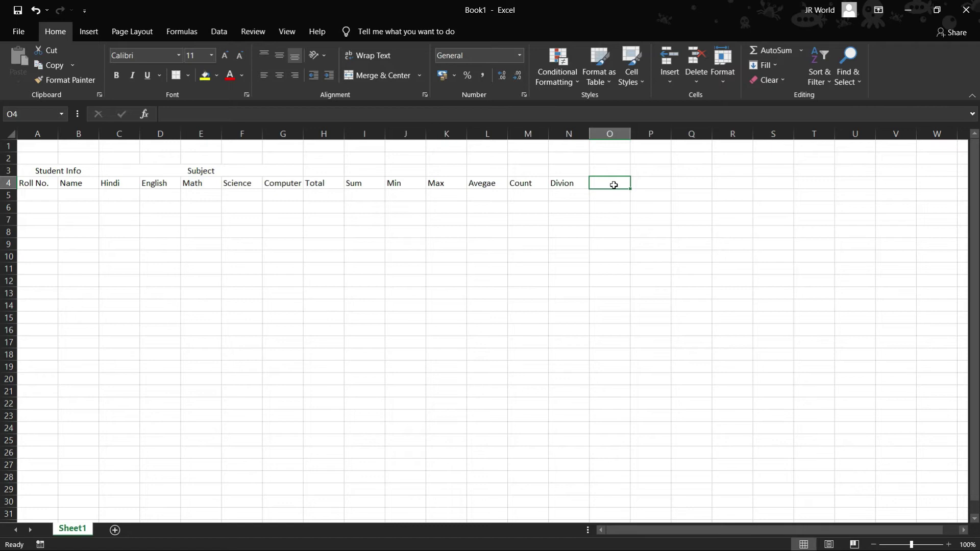
Change the heading in N4 to Per. %
click(586, 185)
double_click(580, 185)
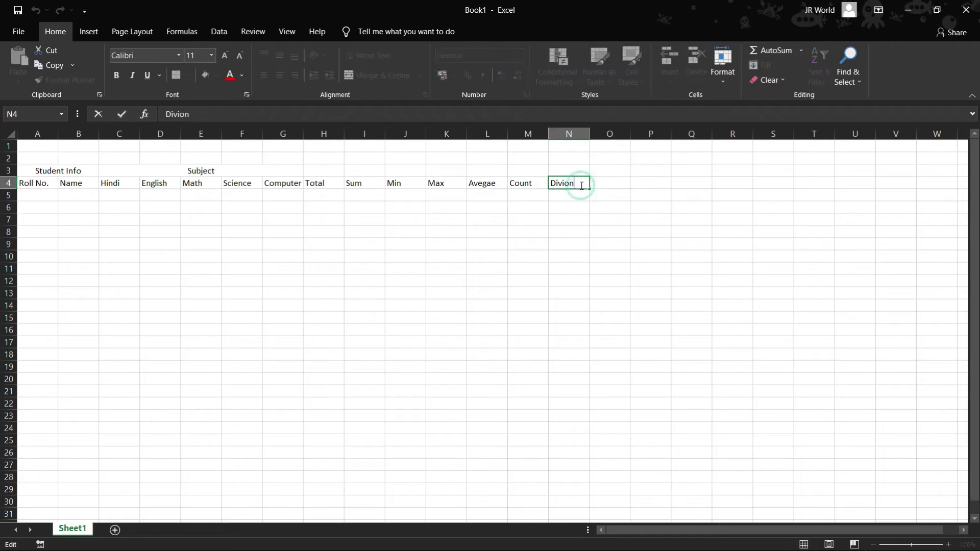
drag(581, 186, 552, 190)
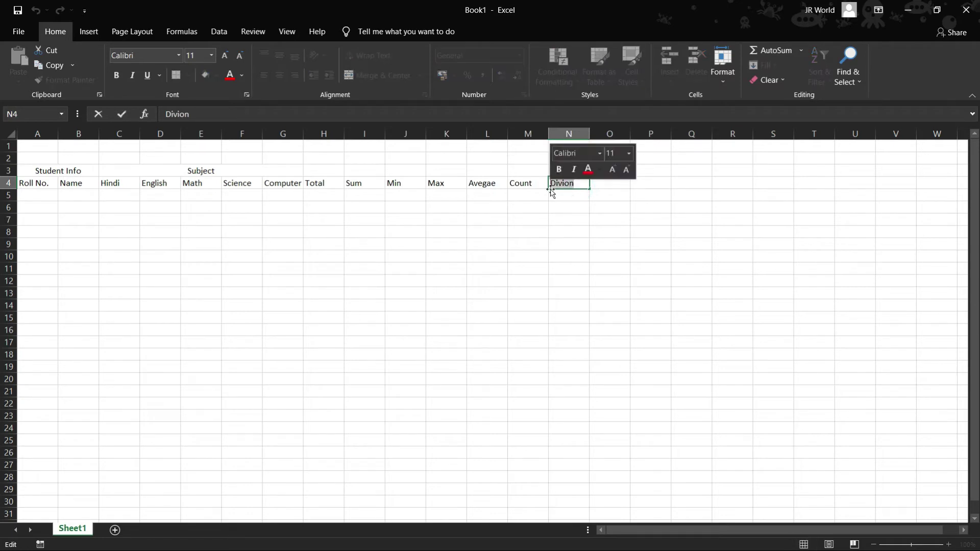
text(Per)
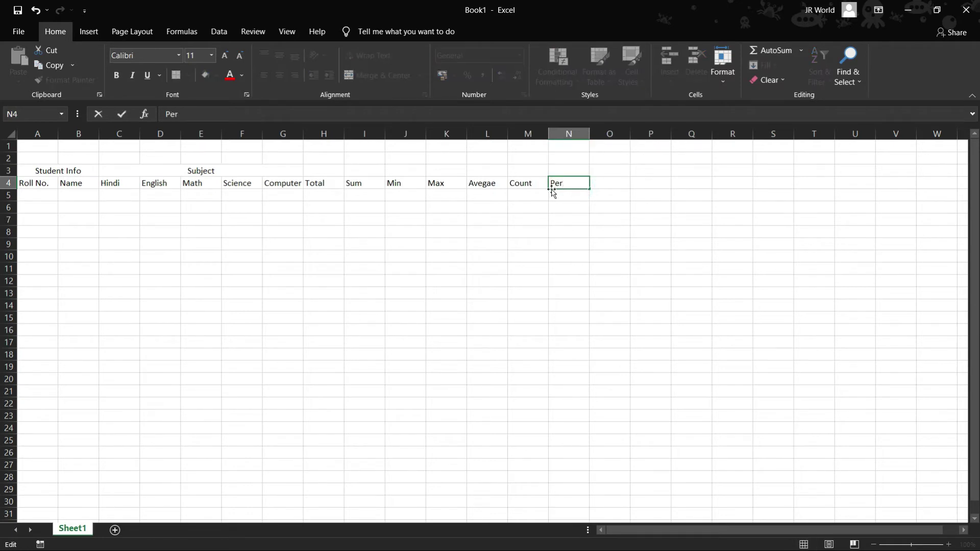
text(. %)
Enter the headings Division, Grade and Result in cells O4 to Q4
click(614, 183)
text(Division)
click(658, 184)
text(Grade)
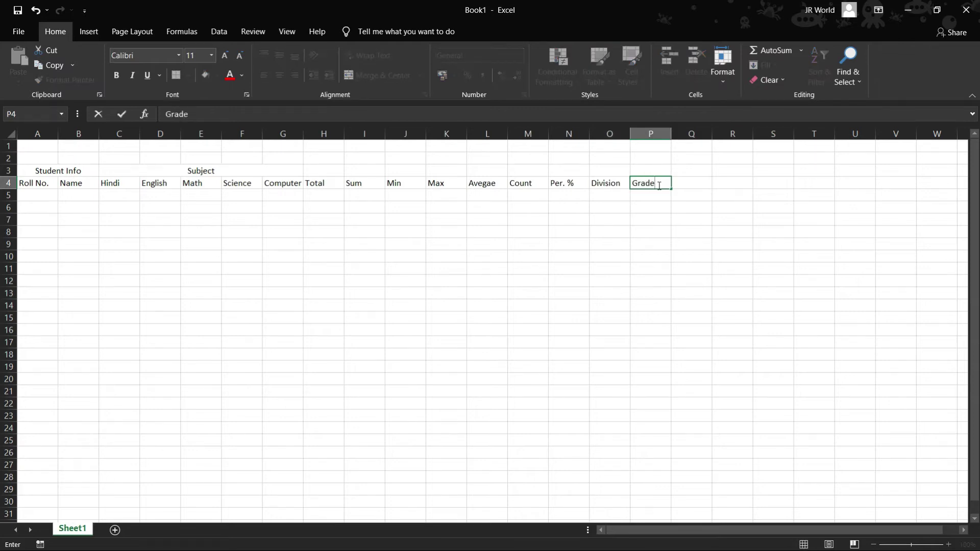
key(Tab)
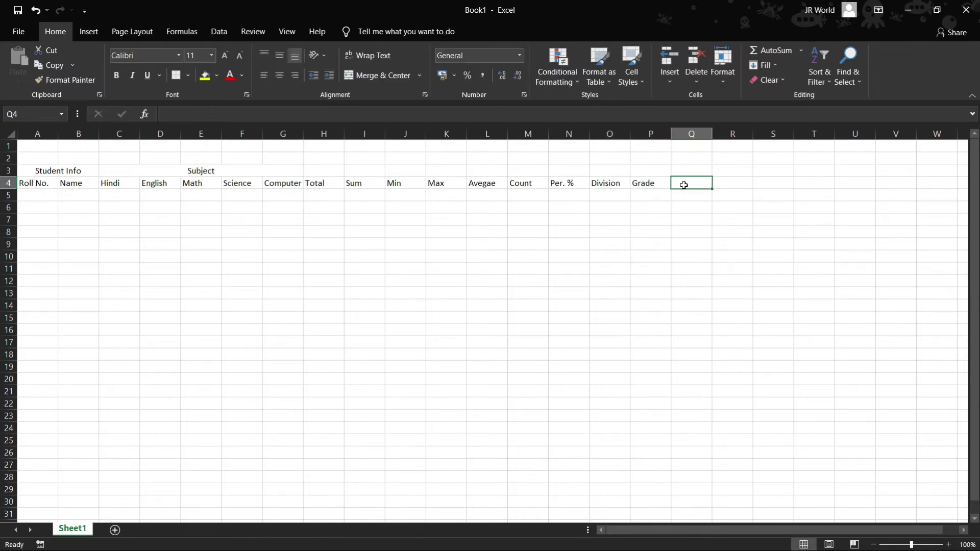
text(Result)
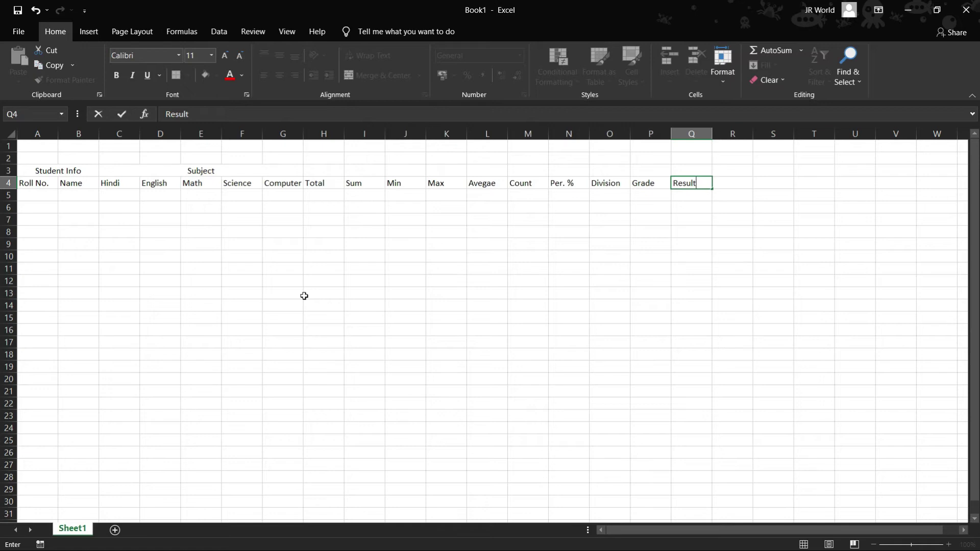
Increase the font size of the whole heading row 4 to 14
click(11, 184)
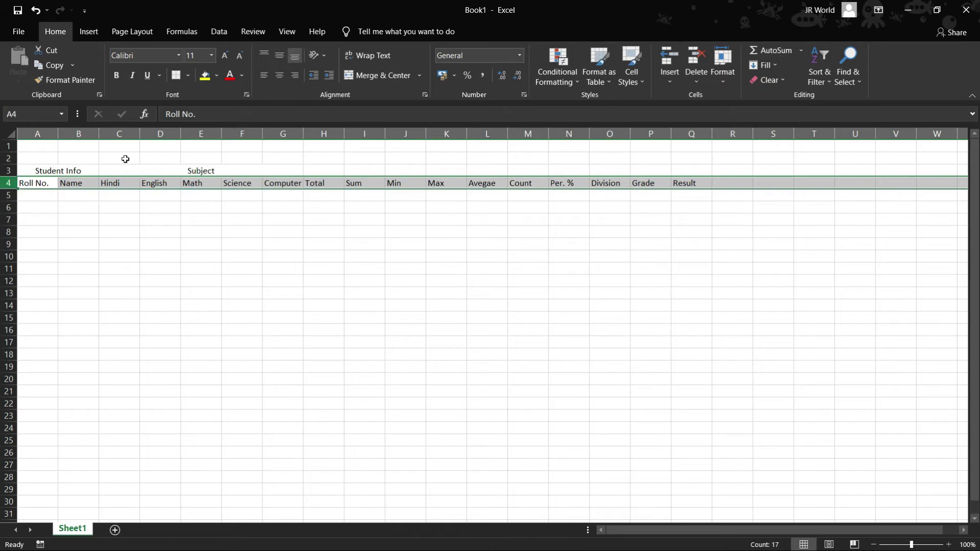
click(225, 57)
click(226, 57)
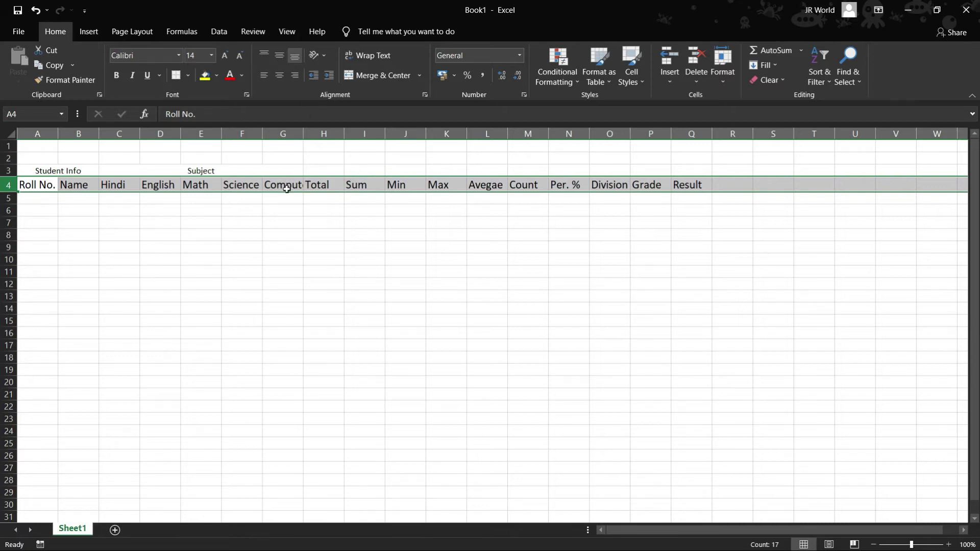
Widen column G to fit the Computer heading and make column F slightly wider
drag(304, 133, 330, 135)
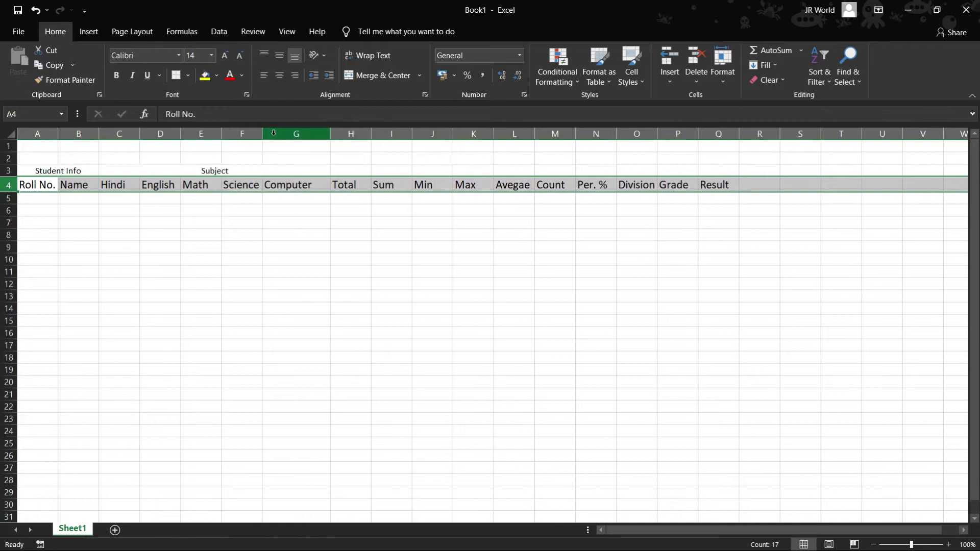
drag(263, 132, 270, 134)
drag(337, 135, 321, 139)
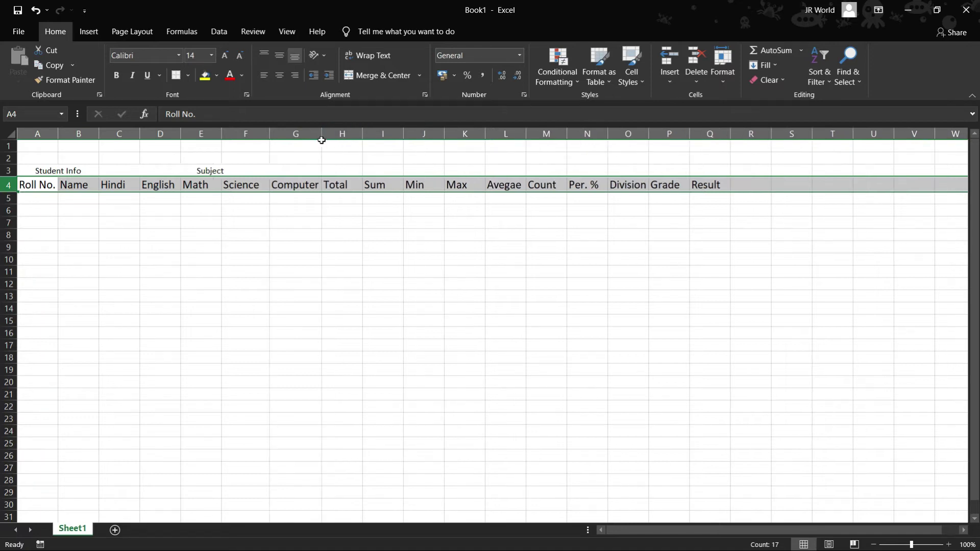
Center the headings in row 4 and increase the font size of the group titles in row 3 to 12
click(8, 185)
click(280, 76)
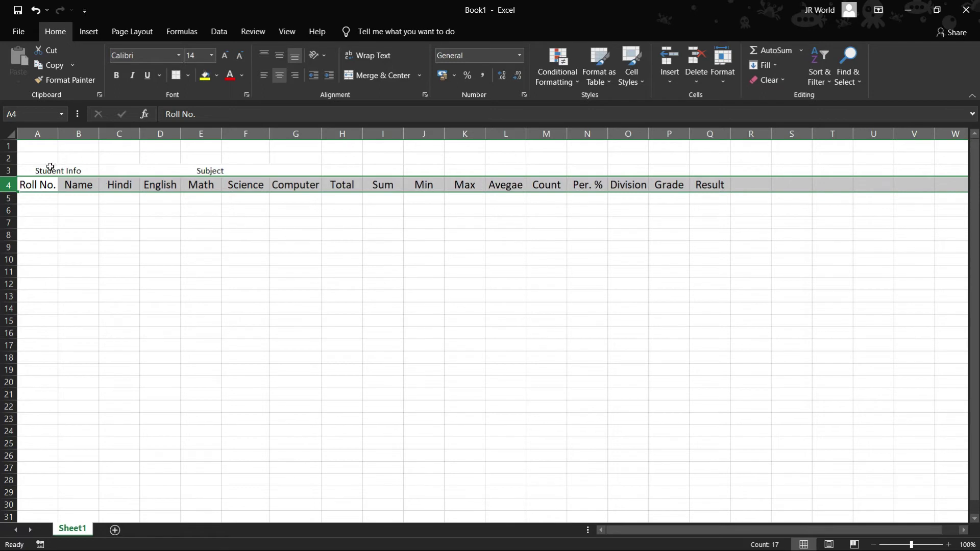
click(8, 170)
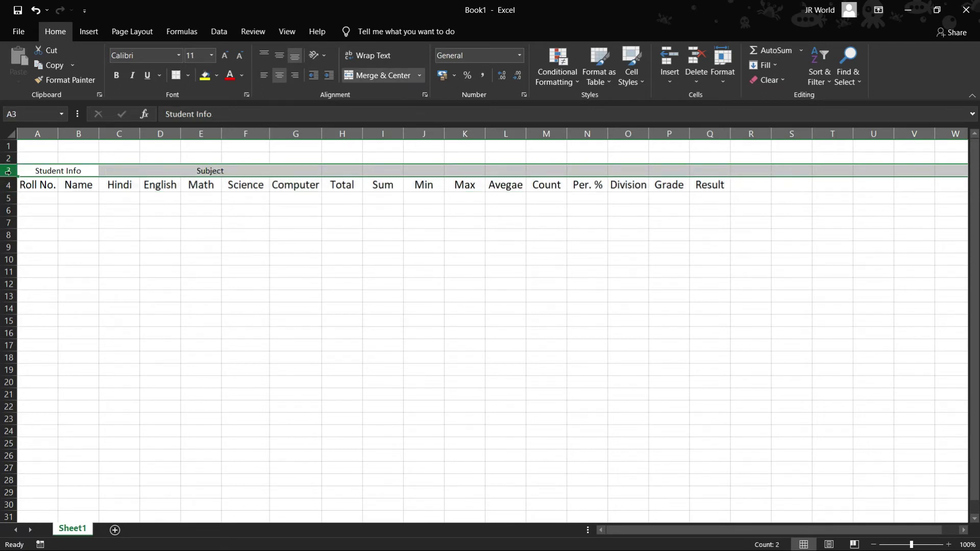
click(225, 60)
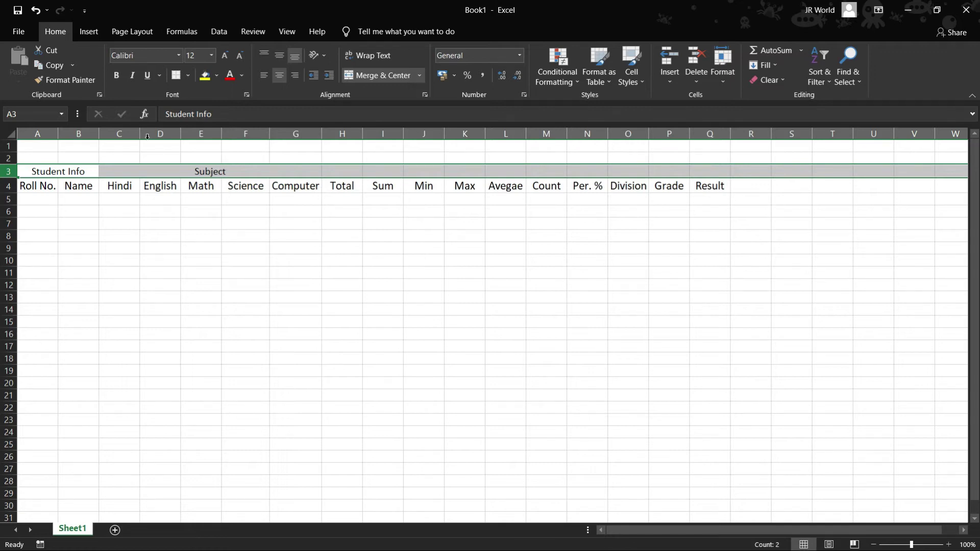
Fill the merged Student Info title cell with the standard orange color
click(88, 172)
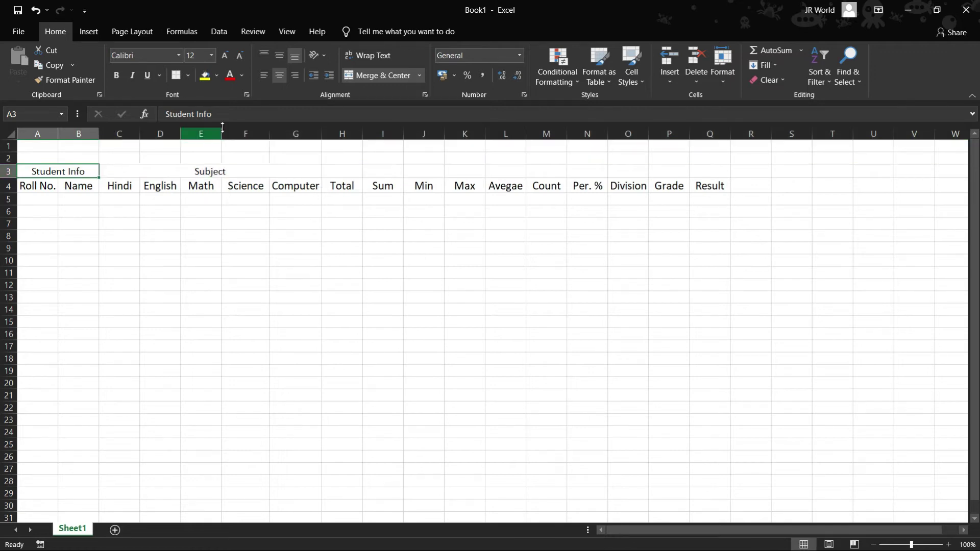
click(216, 76)
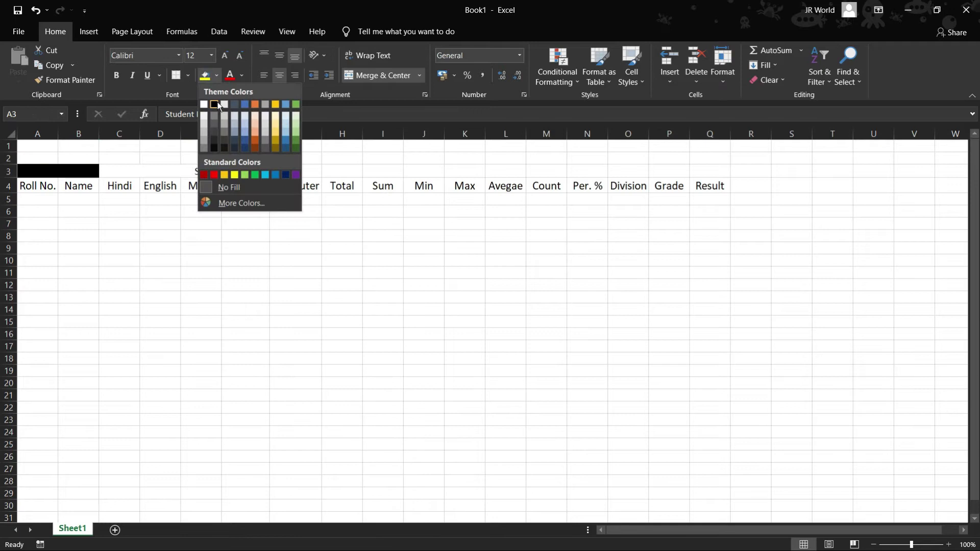
click(228, 176)
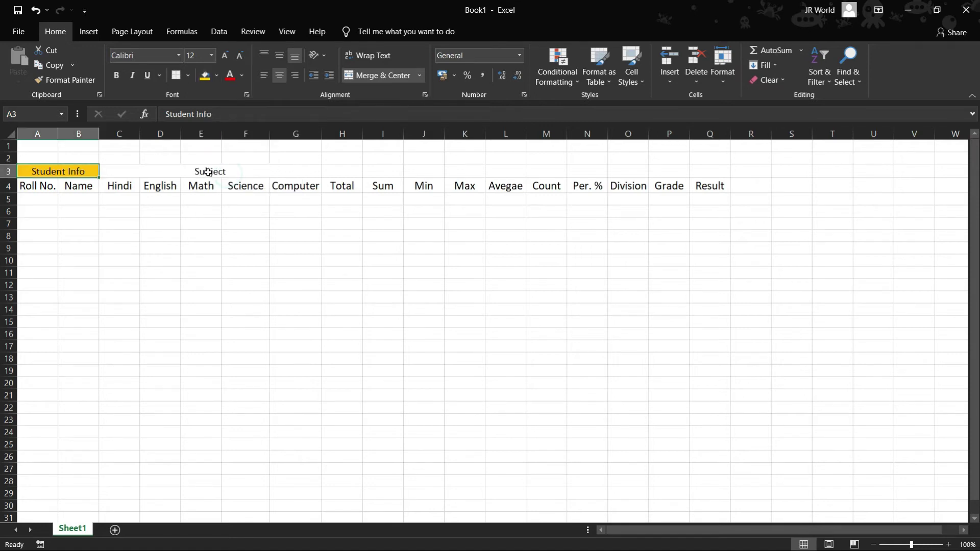
Fill the merged Subject title cell with the standard yellow color
click(182, 172)
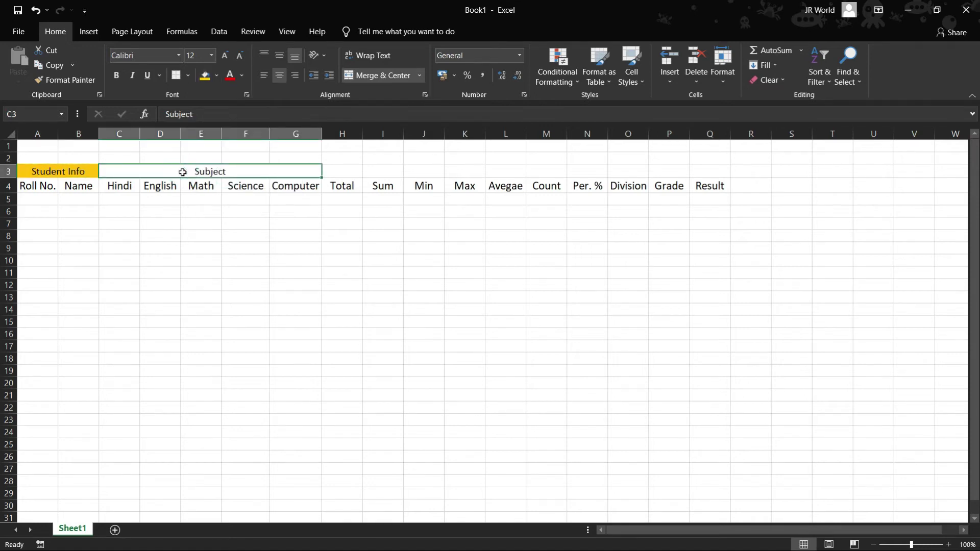
click(217, 76)
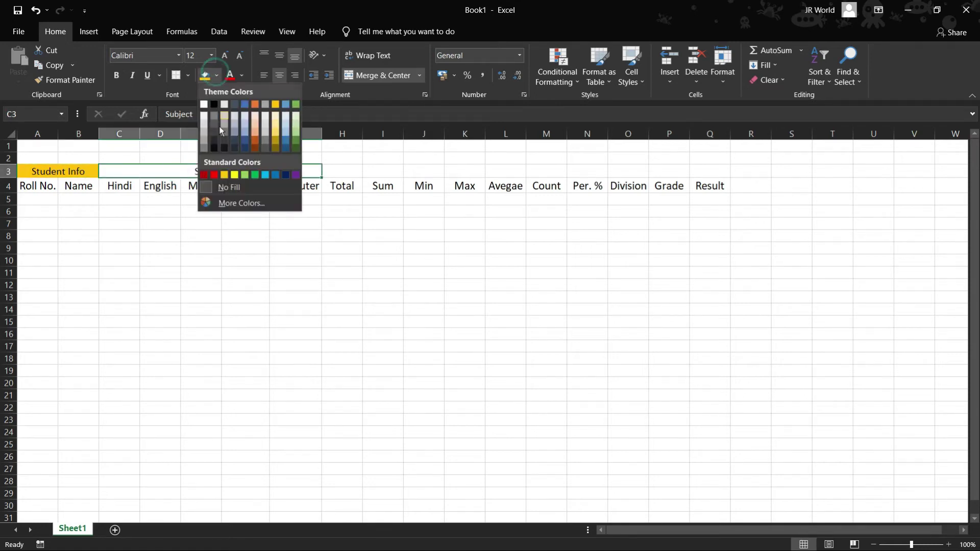
click(226, 176)
click(217, 76)
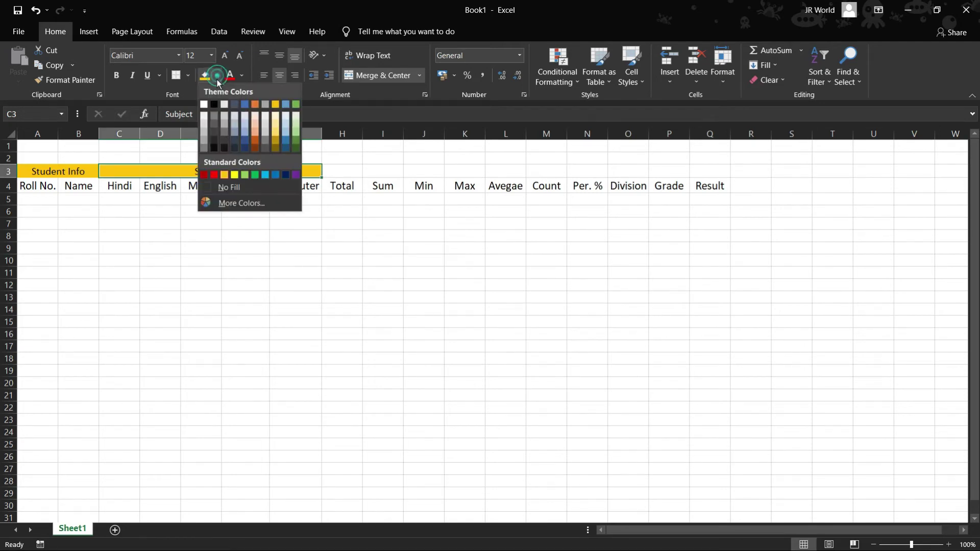
click(234, 175)
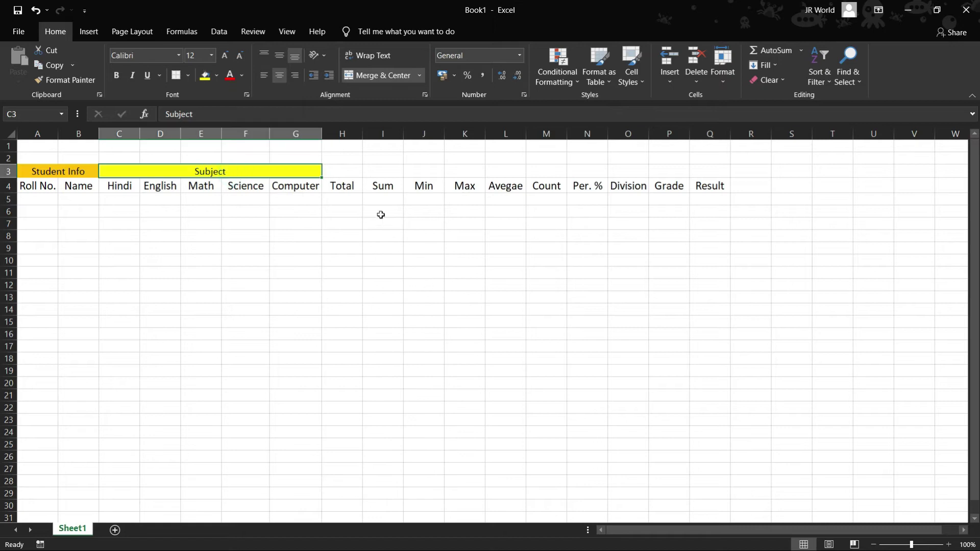
click(343, 174)
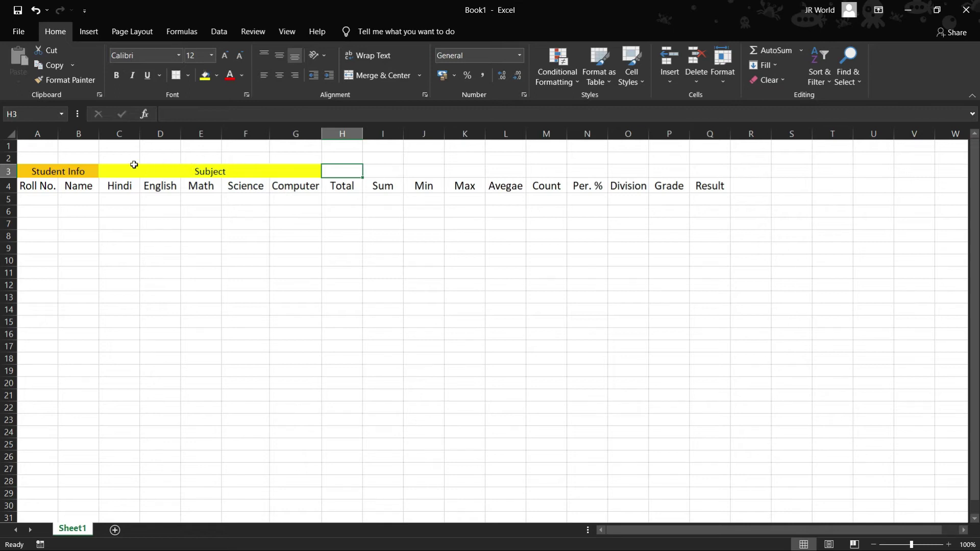
Merge and center A2:B2 and enter "Class :- 10th" in it
click(53, 158)
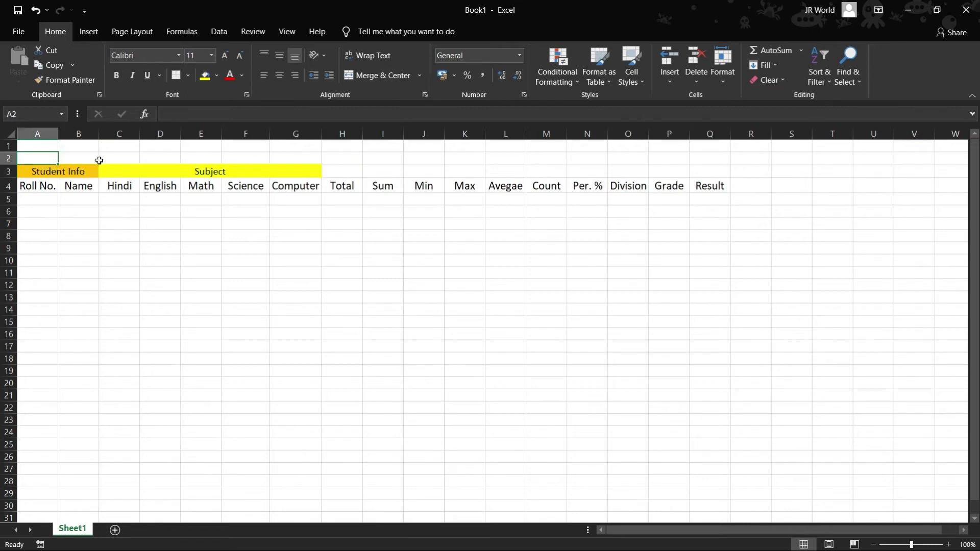
click(70, 160)
drag(70, 160, 46, 157)
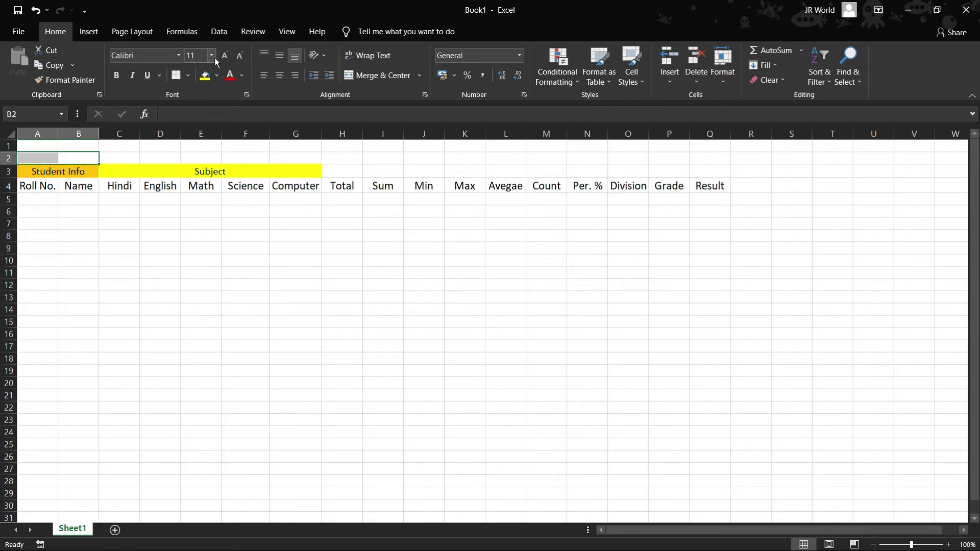
click(380, 75)
click(47, 156)
text(Student Info)
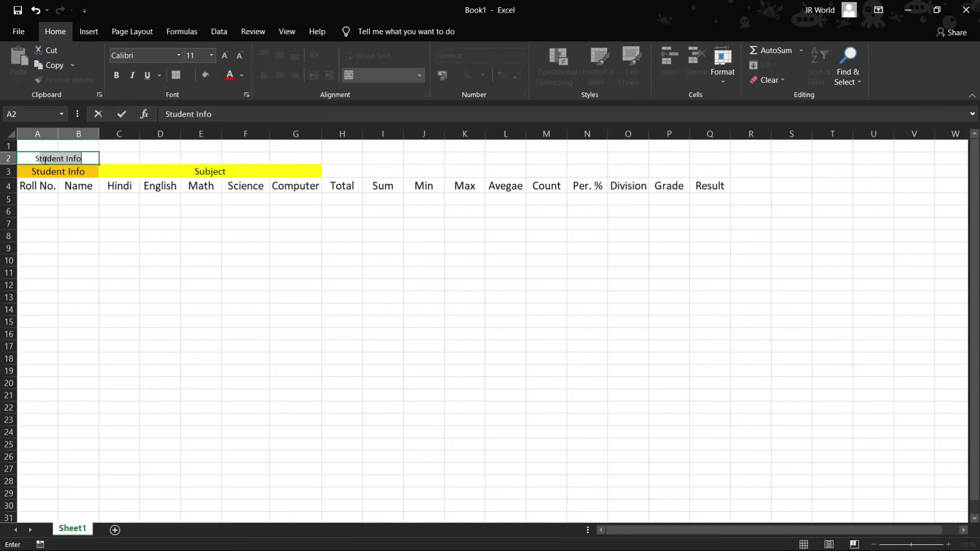
text(Se)
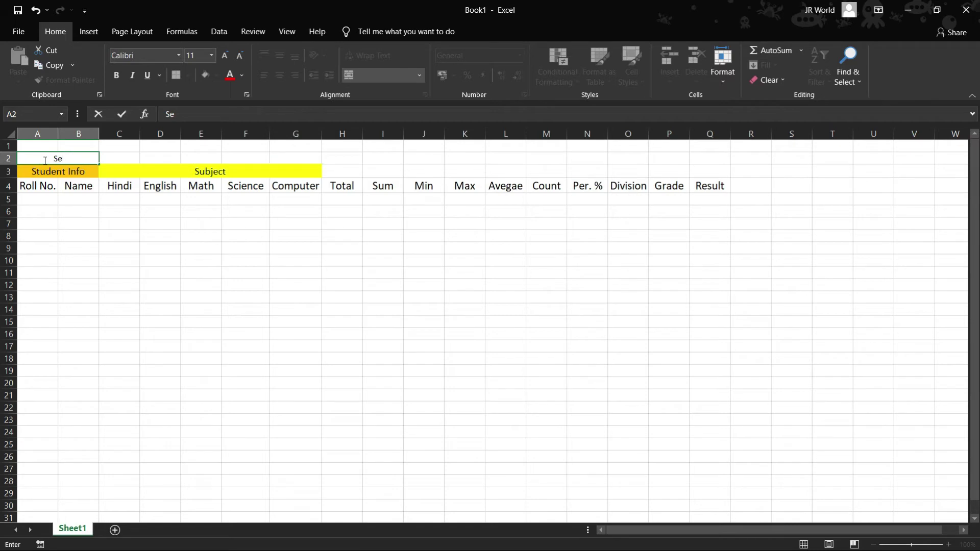
text(lass :- 10)
key(BackSpace)
key(BackSpace)
text(10th)
Merge and center C2:E2 and enter "Session 2021 -2022" in it
drag(128, 158, 186, 159)
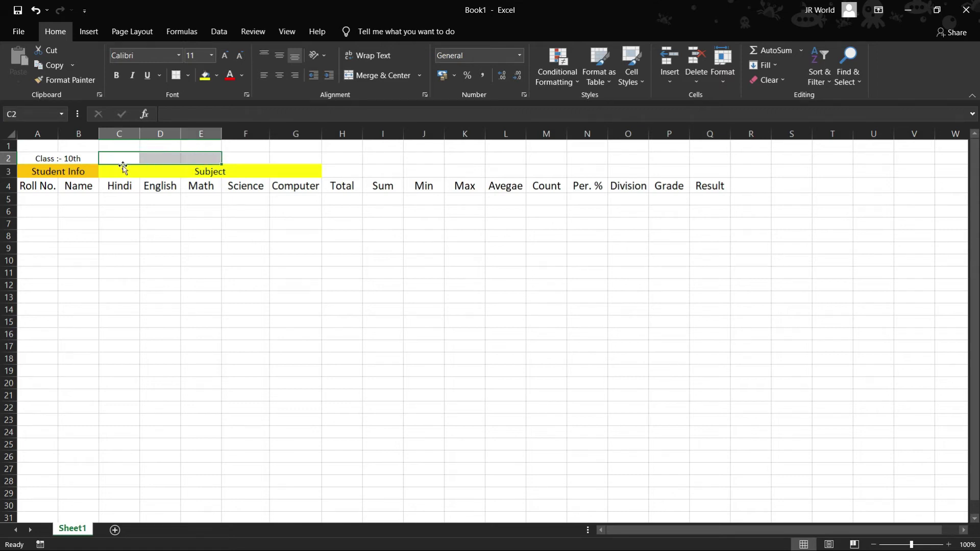
click(381, 77)
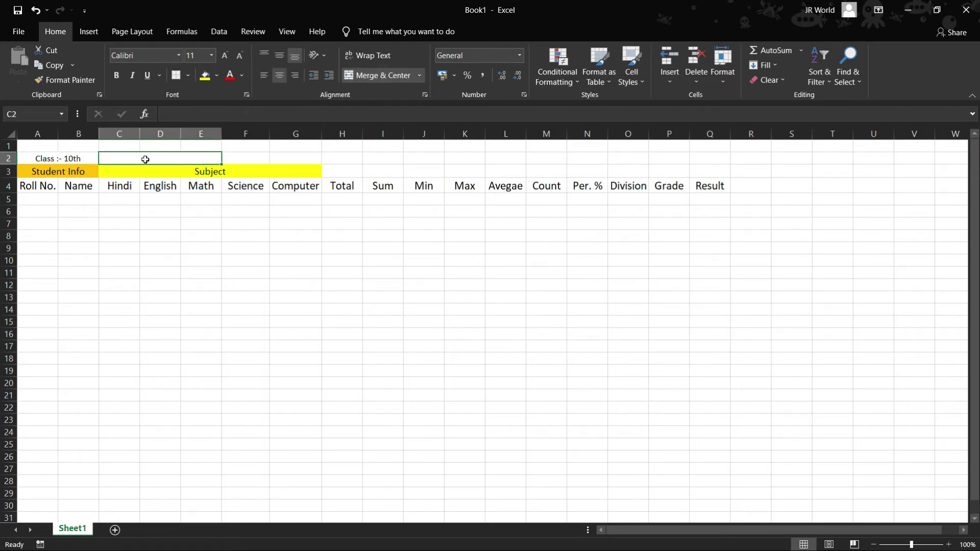
text(Sess)
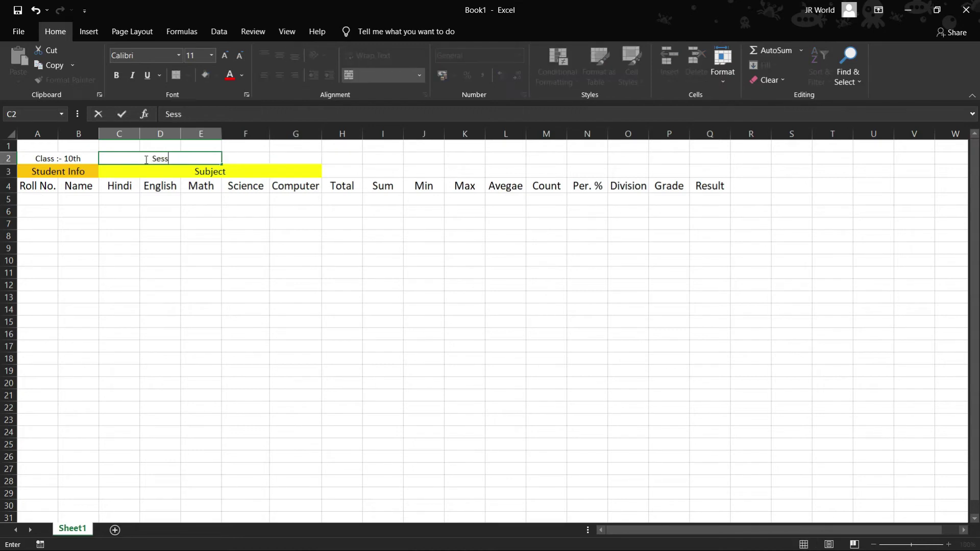
text(ion 2021 -201)
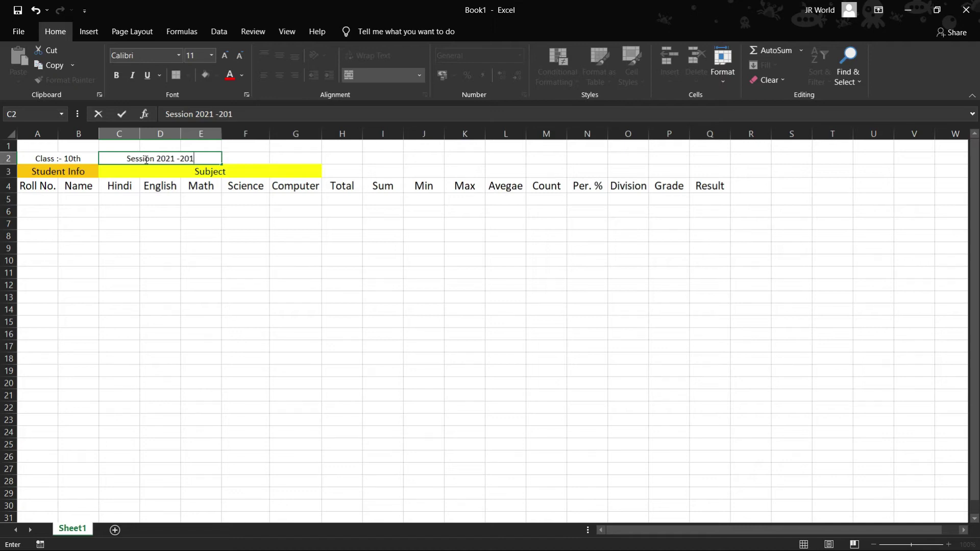
key(BackSpace)
text(22)
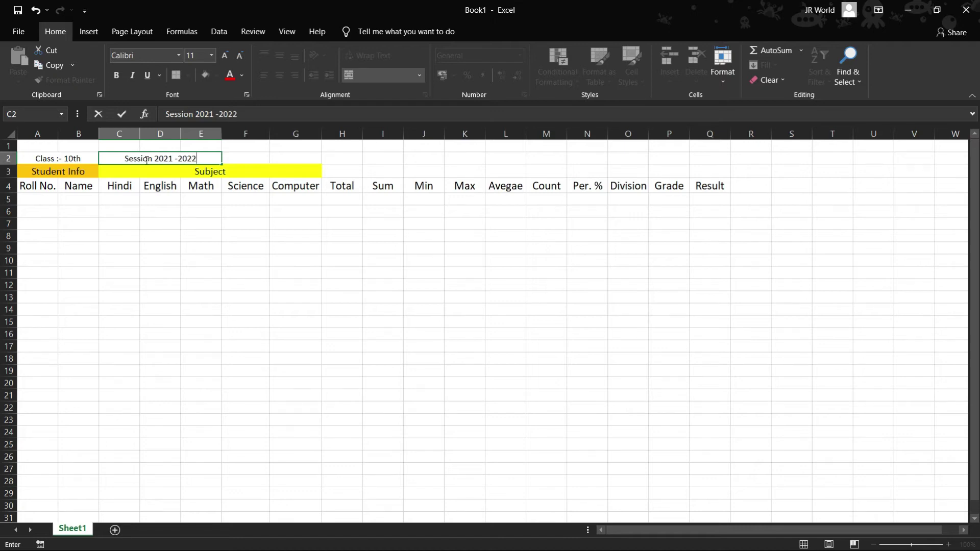
Merge and center F2:I2 and enter the title "Marksheet" in it
click(265, 159)
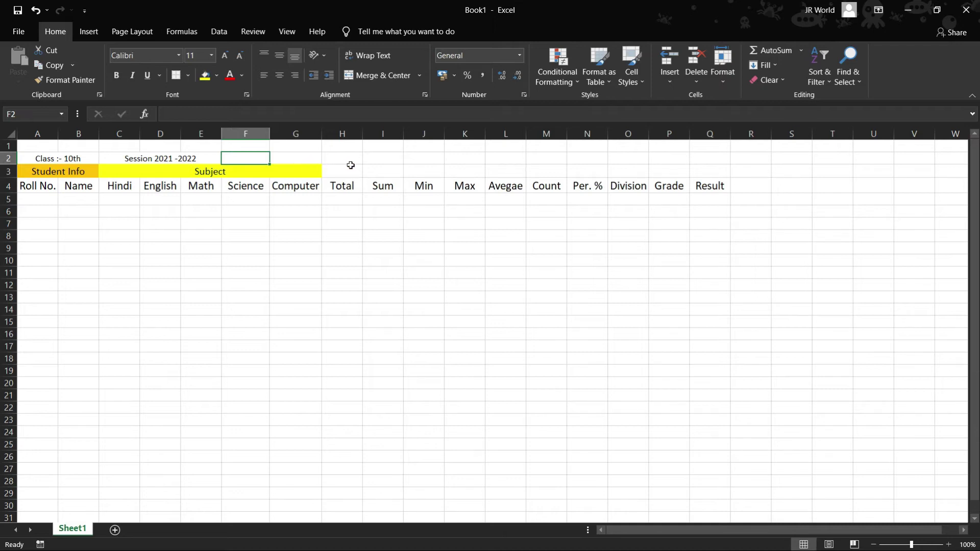
shift+click(397, 159)
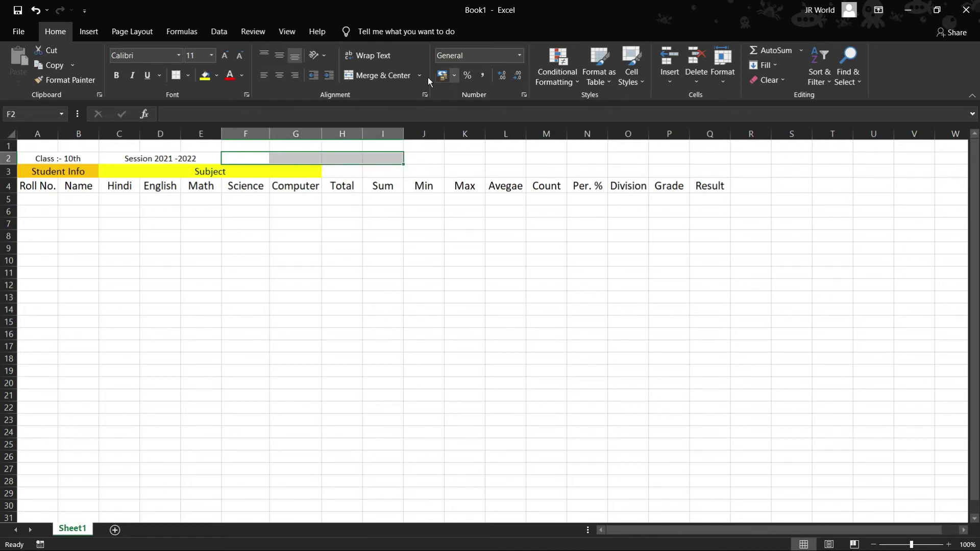
click(368, 77)
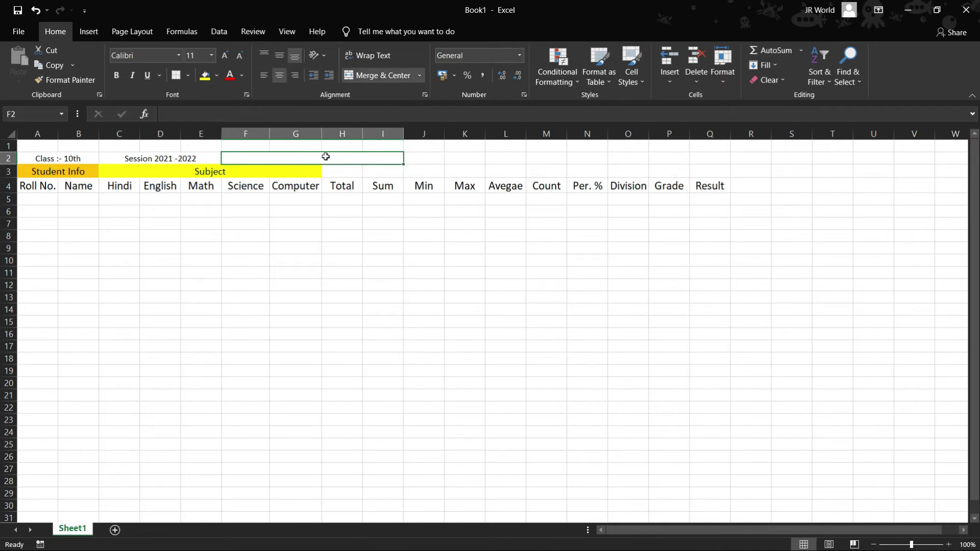
text(Mark)
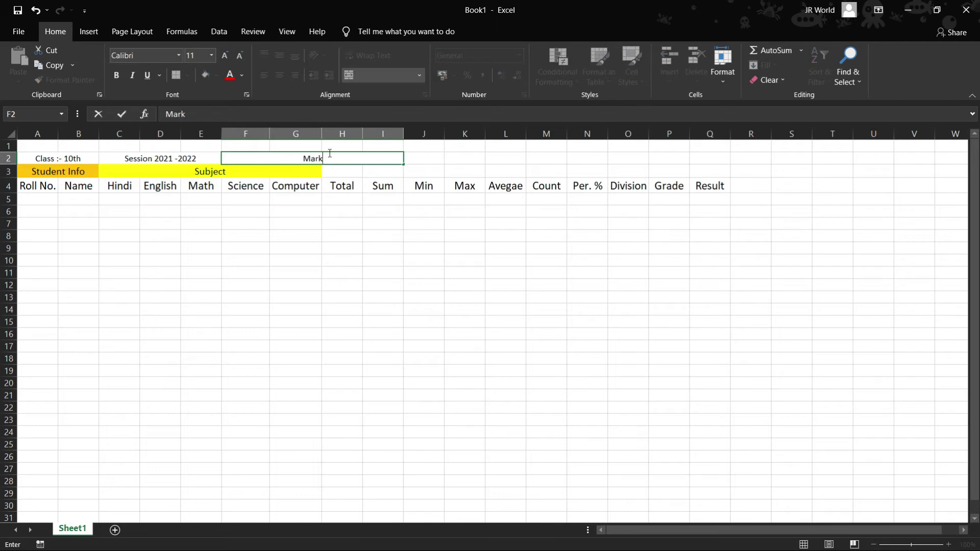
text(shet)
key(Left)
text(e)
key(Escape)
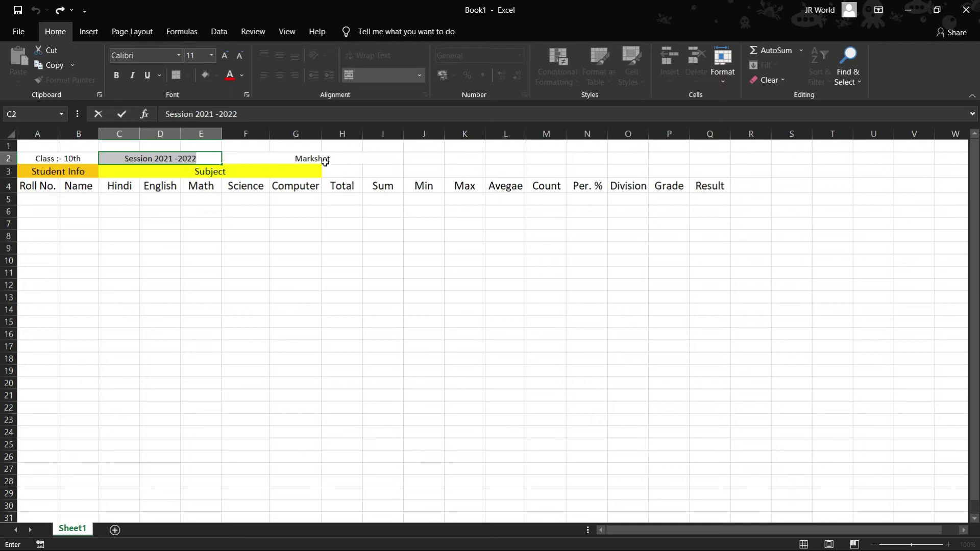
click(325, 159)
double_click(337, 159)
text(e)
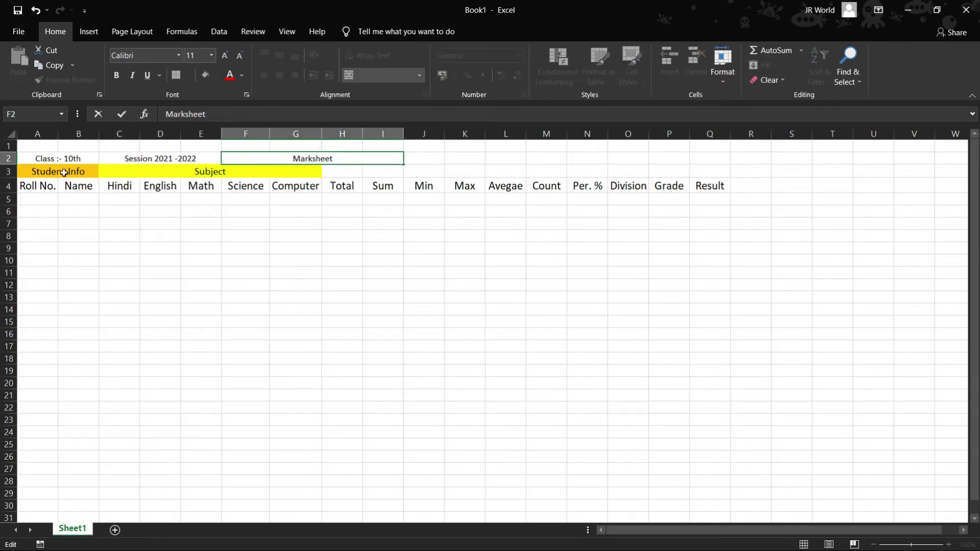
Increase the font size of all text in row 2 to 14
click(9, 158)
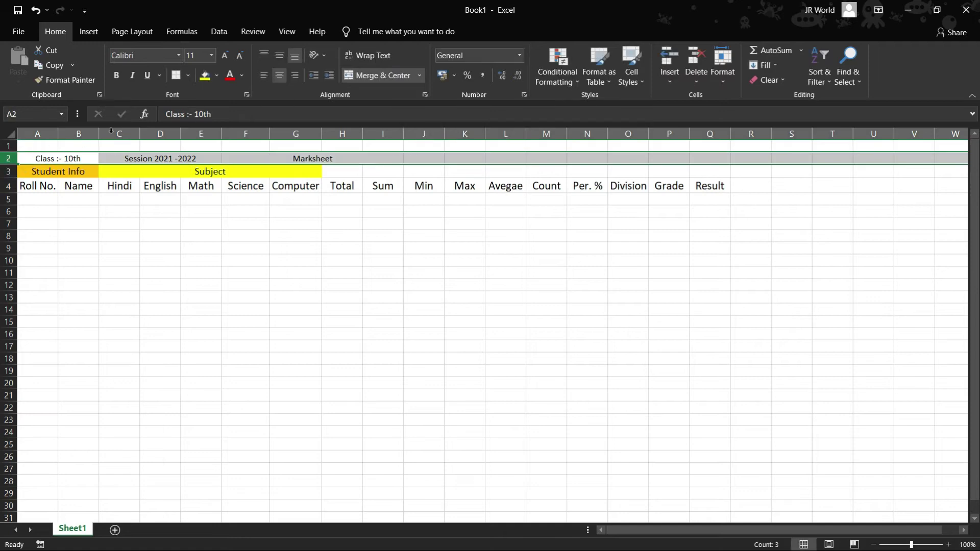
click(221, 59)
click(221, 59)
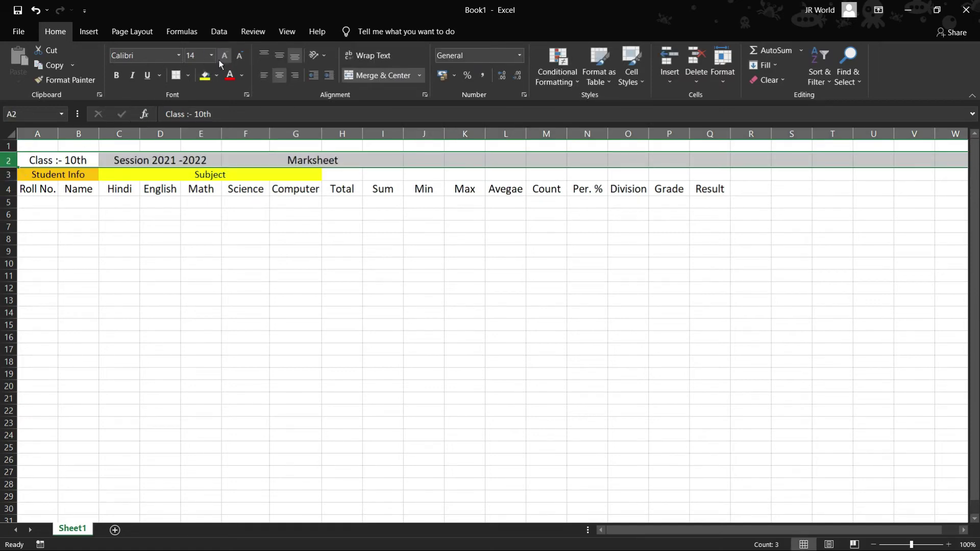
click(77, 161)
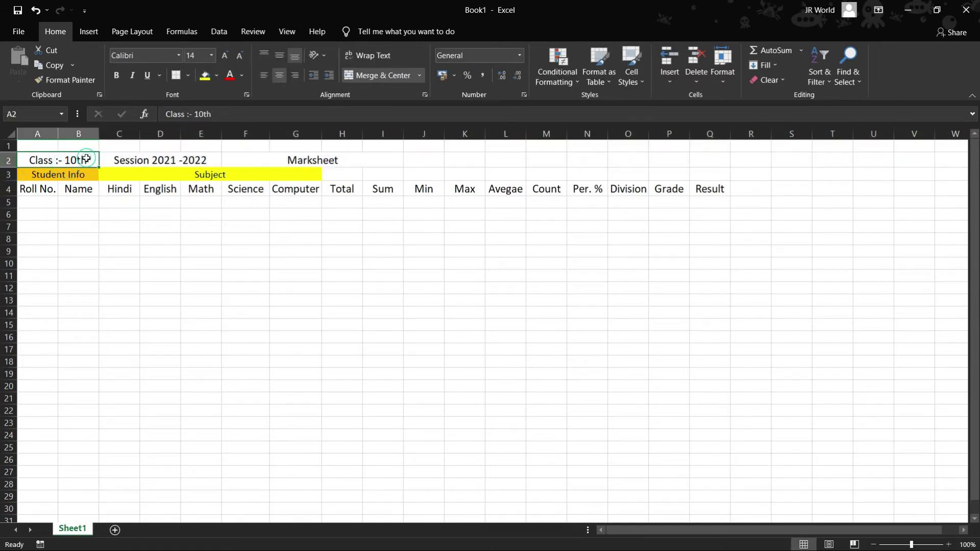
Give the Marksheet cell a dark gray font color and a light gold fill
click(312, 158)
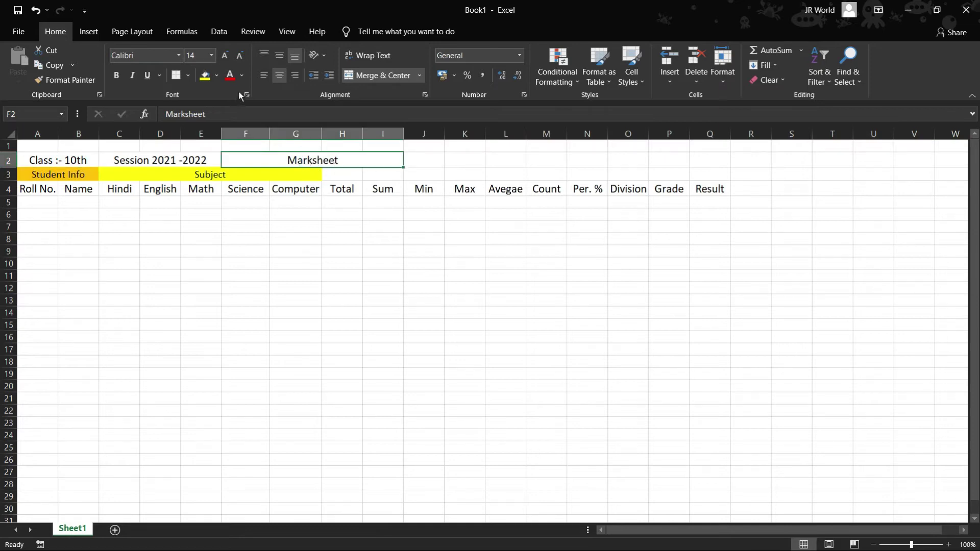
click(242, 75)
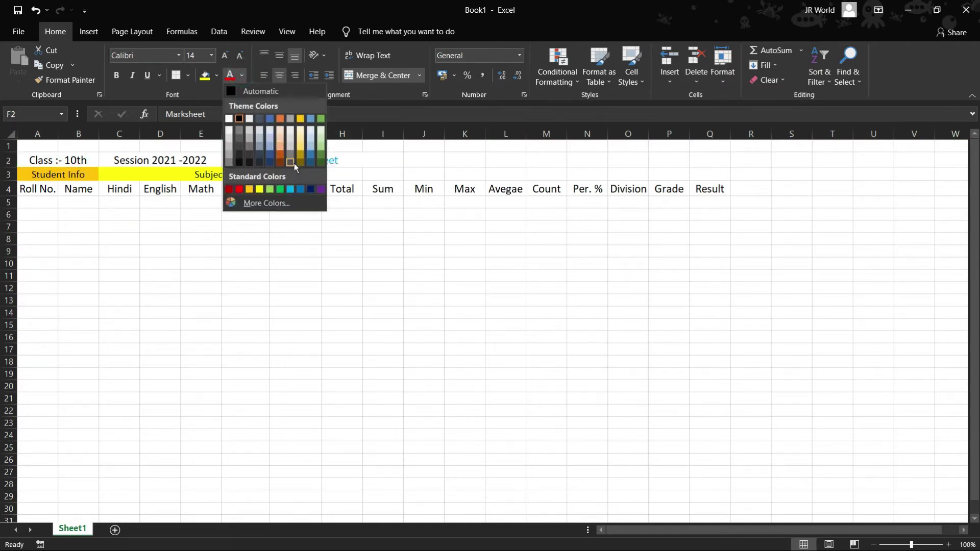
click(264, 164)
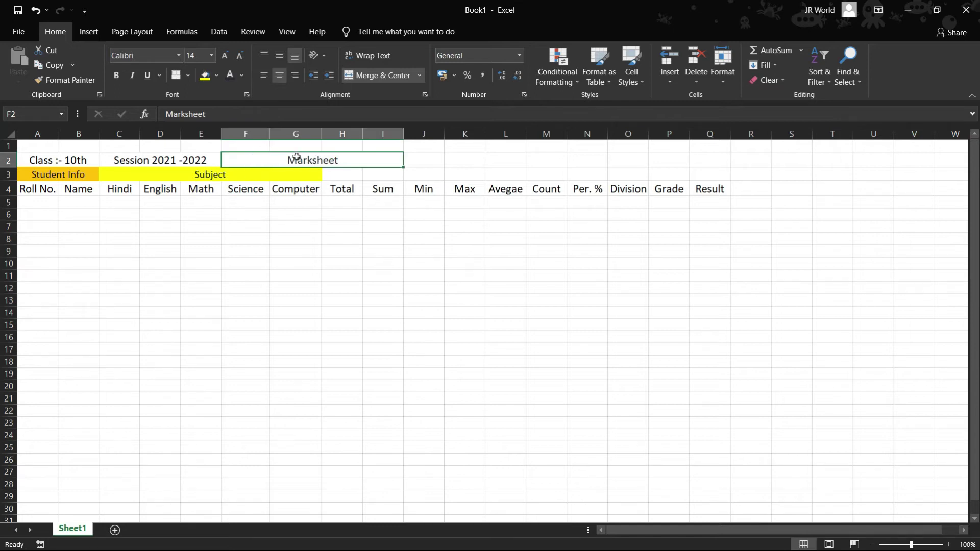
click(216, 76)
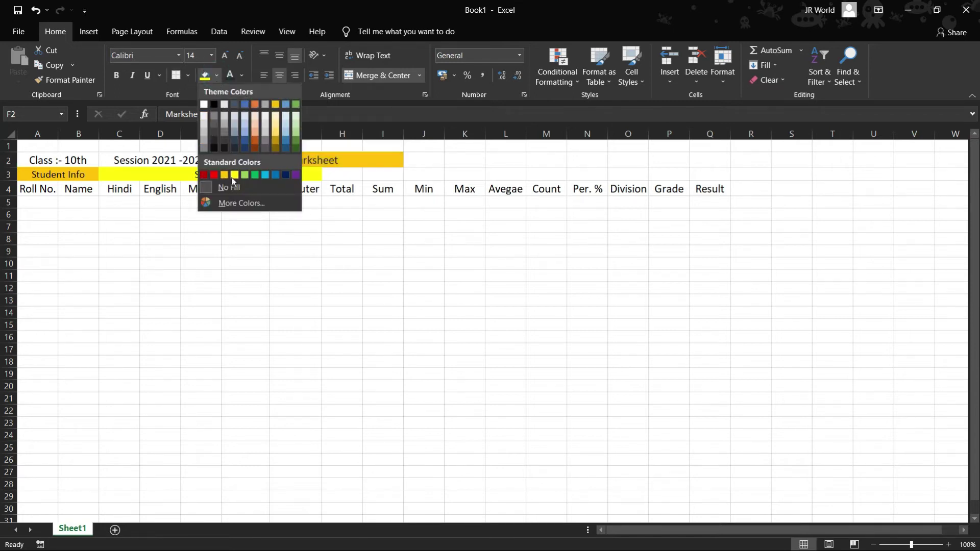
click(275, 128)
Set the font size of the Marksheet title to 20
click(225, 56)
click(225, 55)
click(225, 55)
click(225, 56)
click(225, 56)
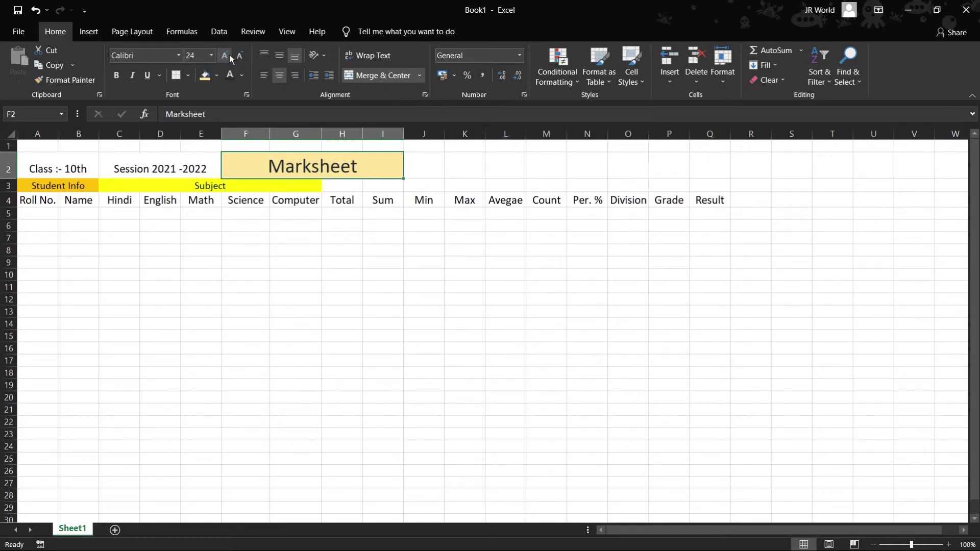
click(240, 55)
click(240, 55)
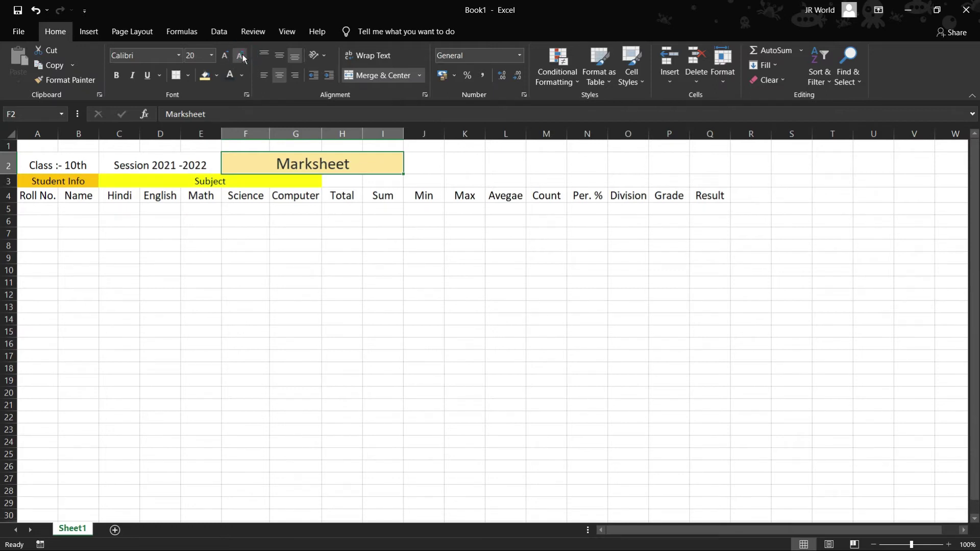
Merge and center A1:Q1 across the table's full width and enter "JR Gurukul" as the school heading
click(28, 145)
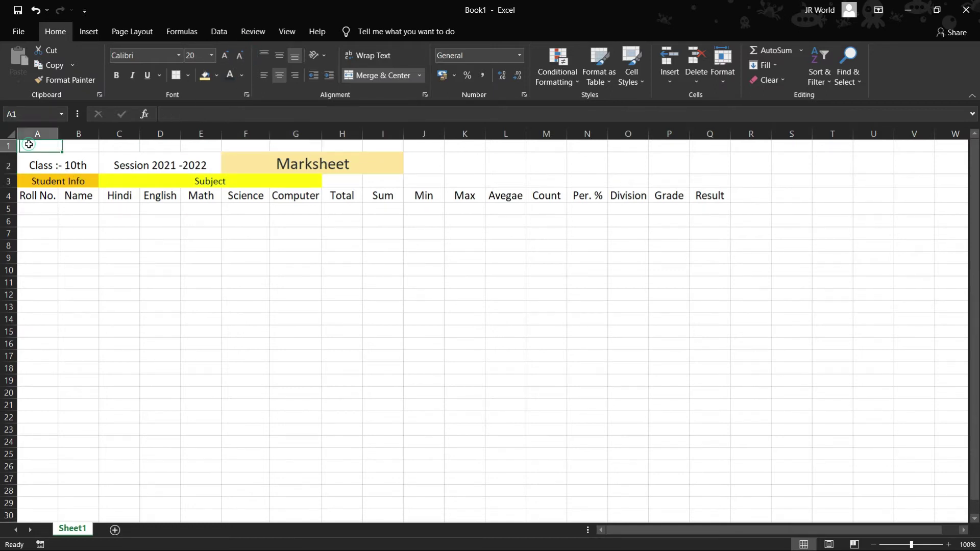
shift+click(712, 147)
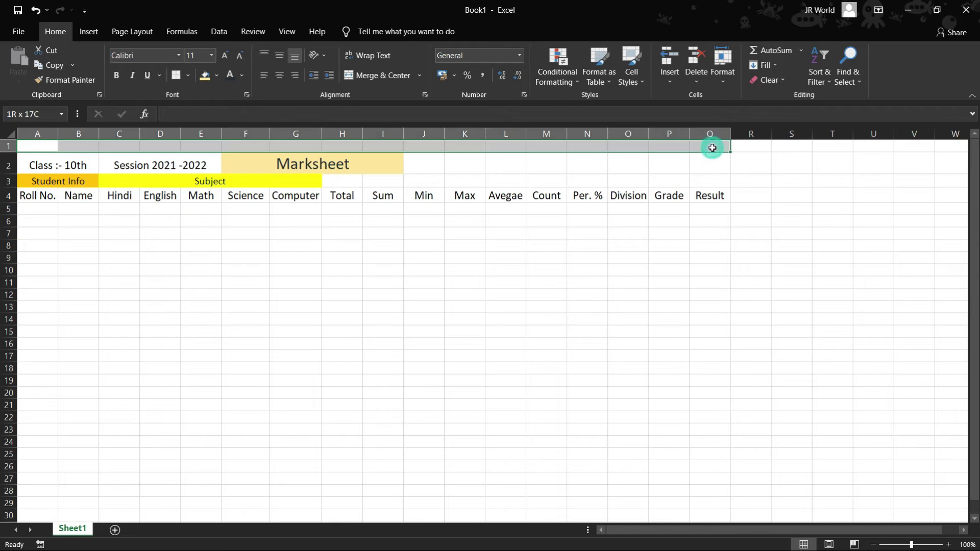
click(406, 76)
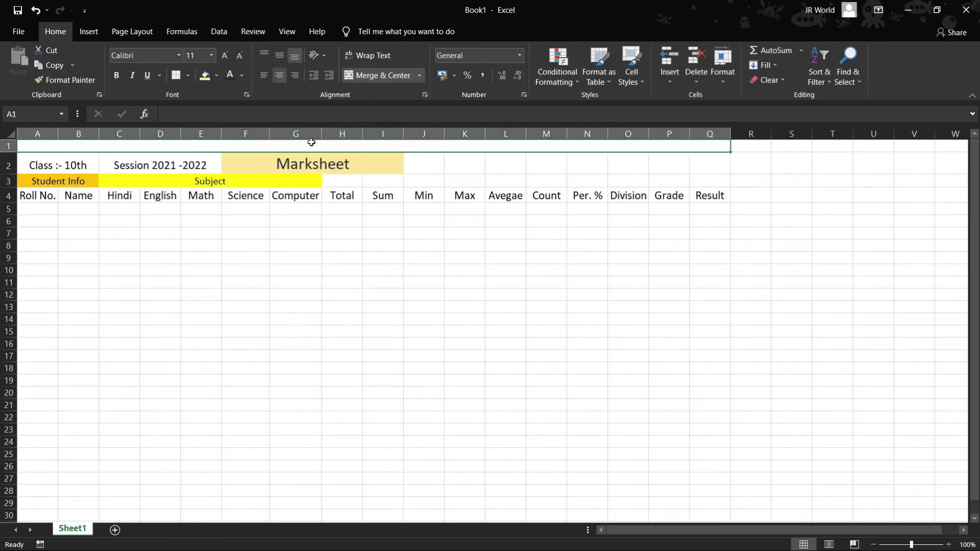
text(JR)
text(G)
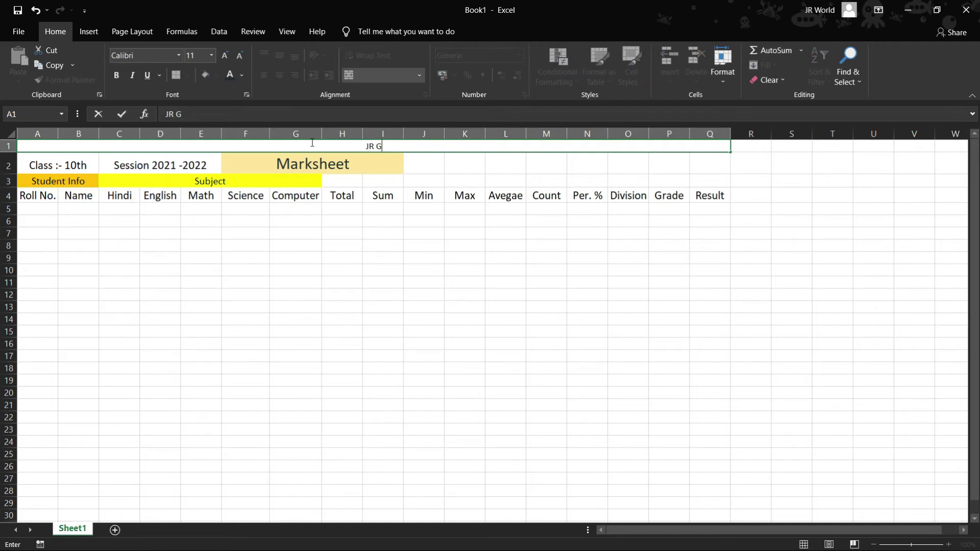
text(urukul)
Enlarge the JR Gurukul heading in row 1 to font size 36
click(224, 55)
click(224, 55)
click(224, 55)
click(427, 144)
click(422, 152)
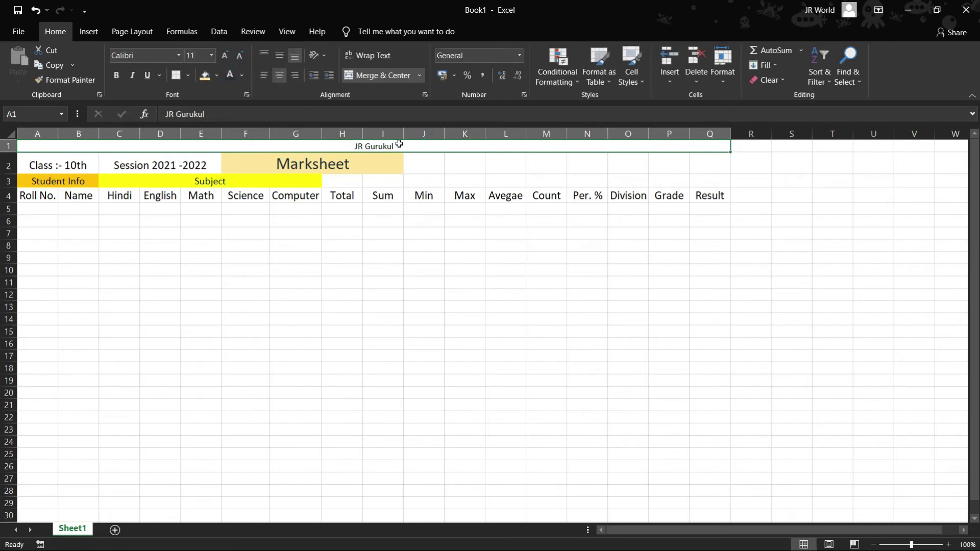
click(225, 55)
click(224, 55)
click(224, 55)
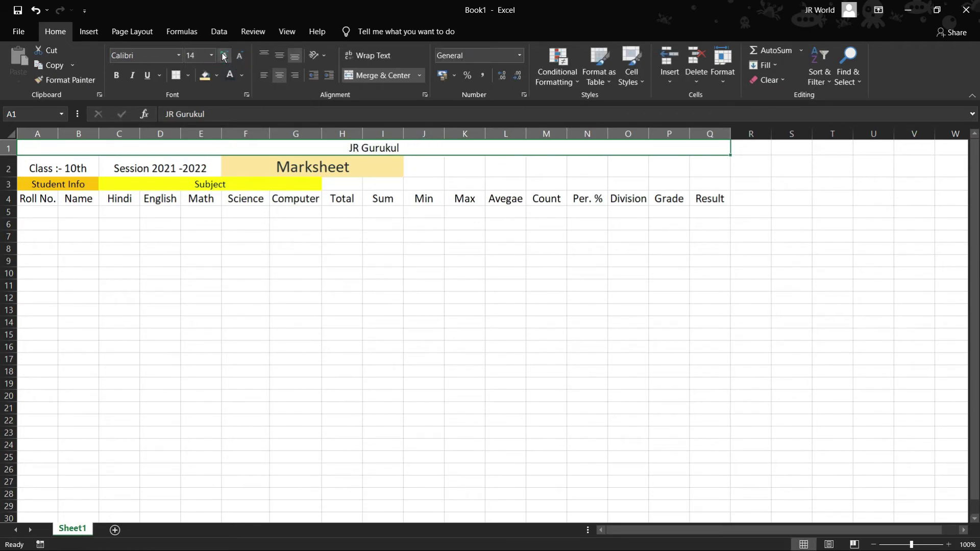
click(224, 55)
click(225, 56)
click(225, 55)
click(225, 55)
click(224, 55)
click(225, 56)
click(224, 56)
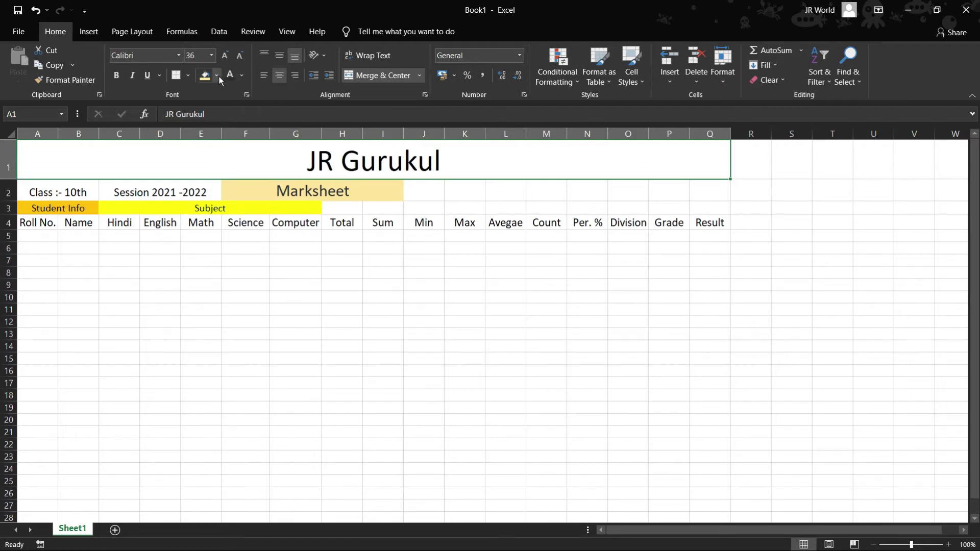
Fill the JR Gurukul heading cell with dark blue and set its font color to white
click(216, 75)
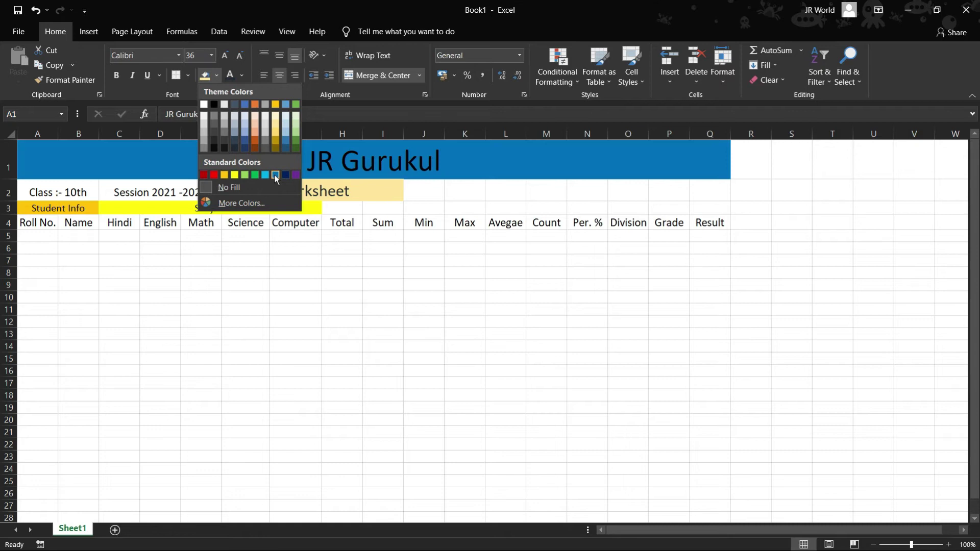
click(245, 141)
click(241, 75)
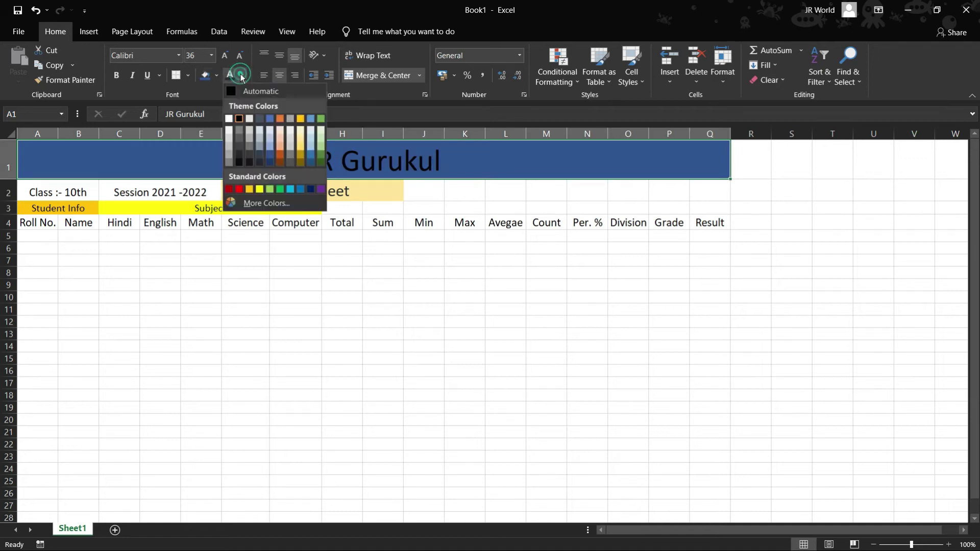
click(229, 120)
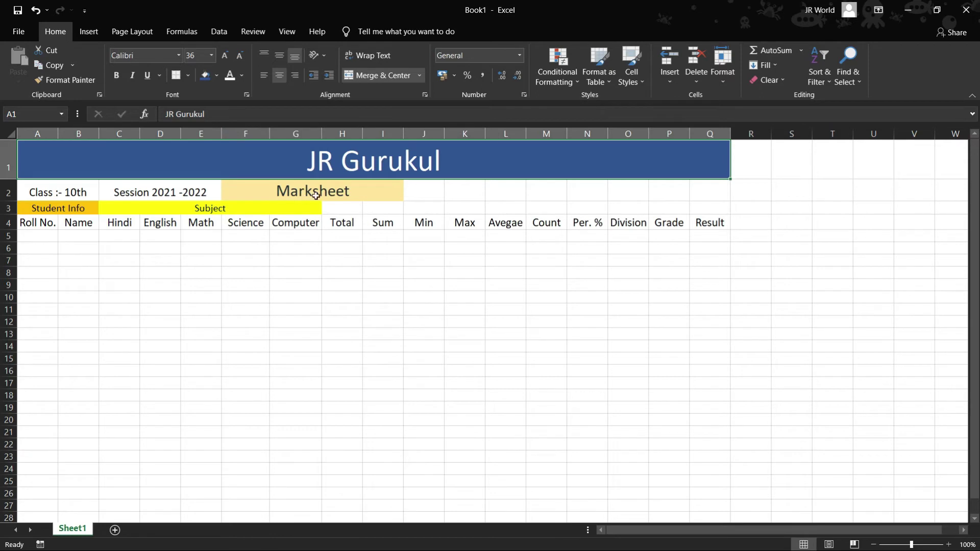
click(369, 192)
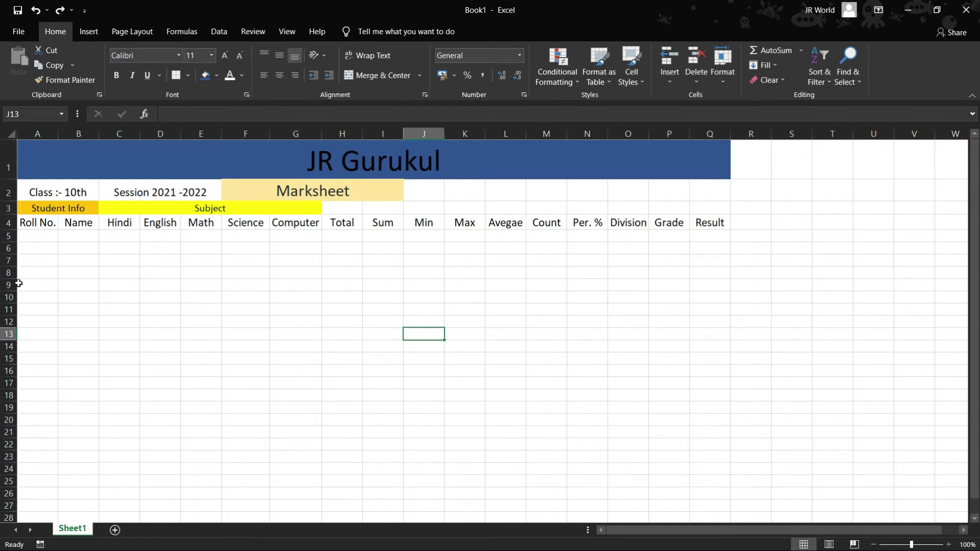
Enter roll numbers 1 and 2 in cells A5 and A6 under Roll No
click(39, 235)
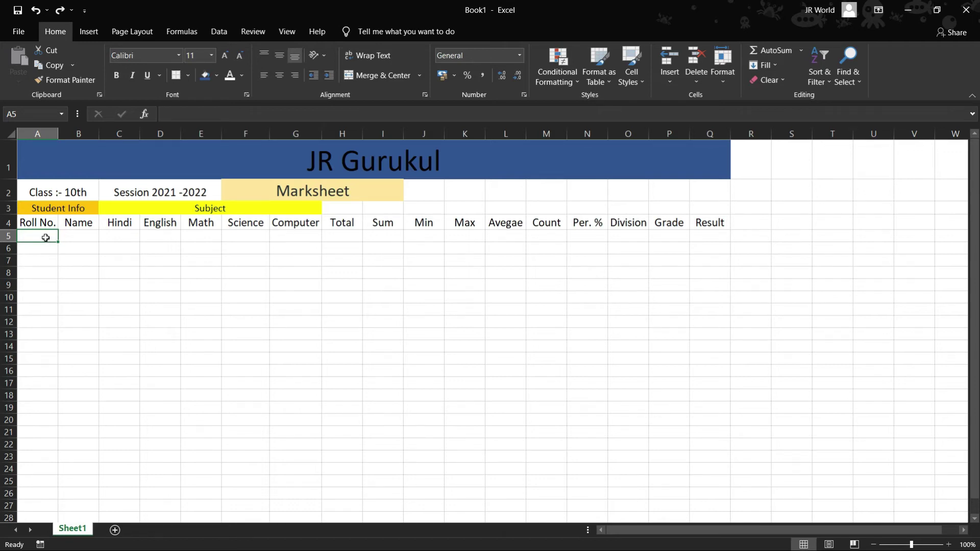
text(1)
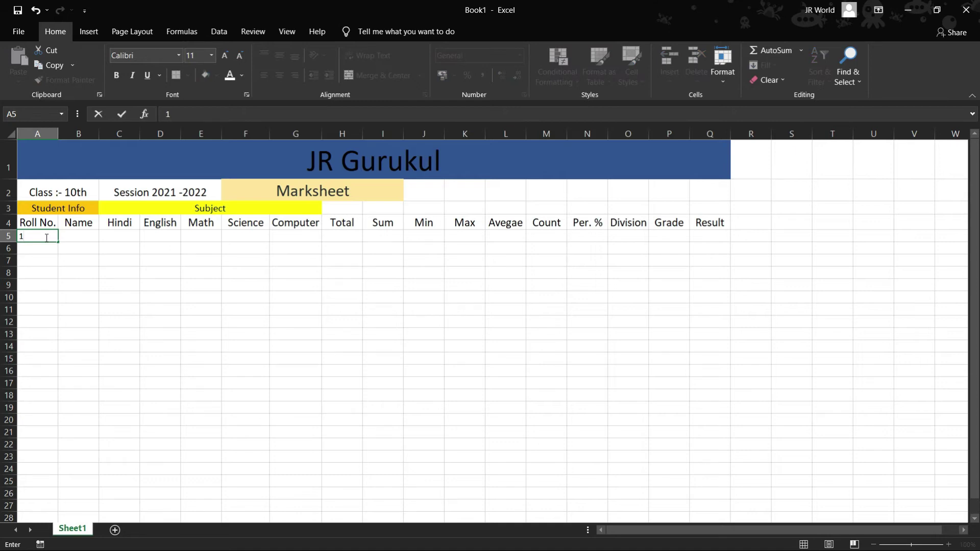
key(Return)
text(2)
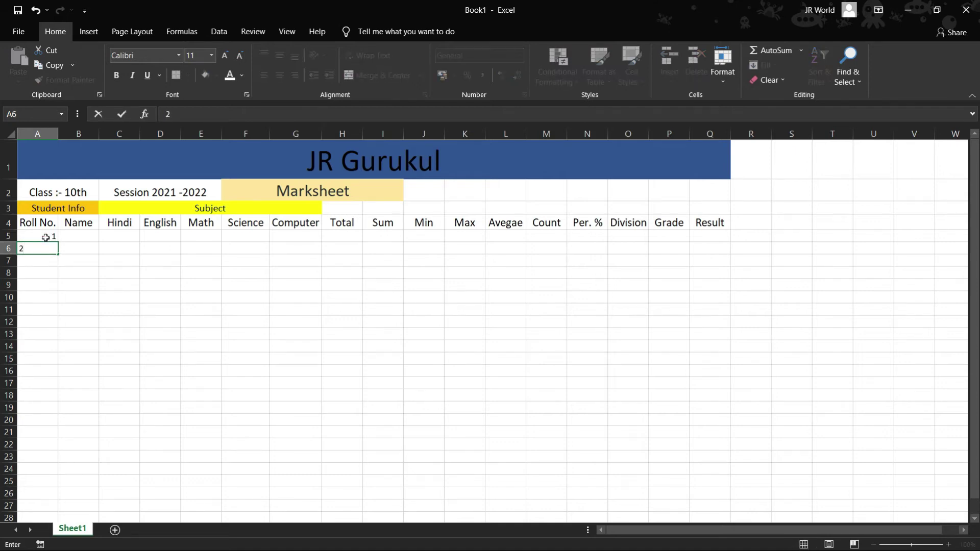
key(Return)
Extend the roll numbers down from A6 as a fill series, ending at 10 in A14
click(51, 249)
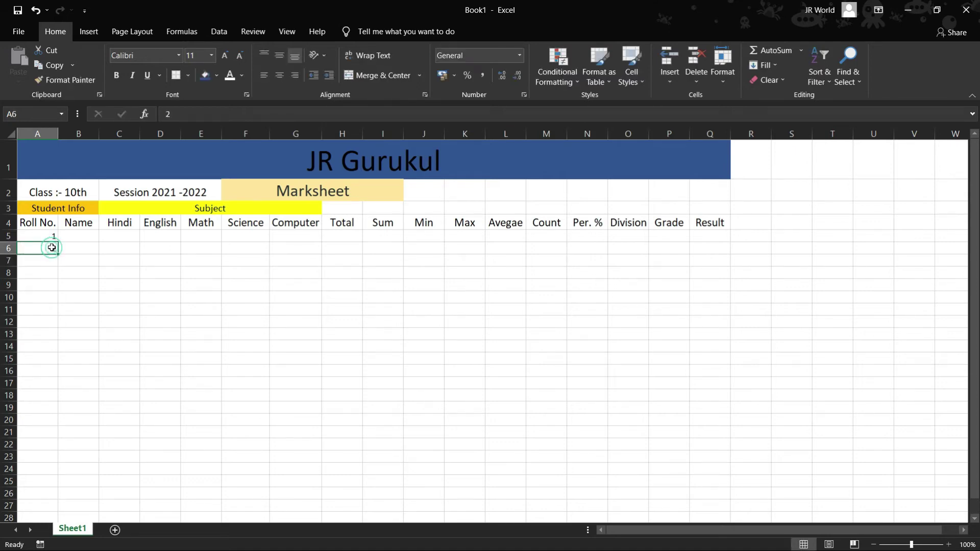
drag(60, 254, 69, 371)
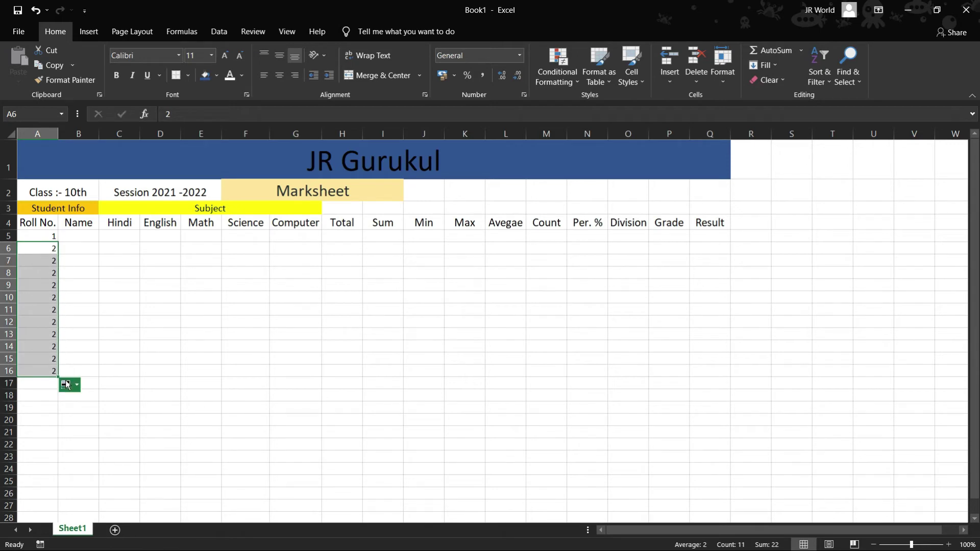
click(77, 387)
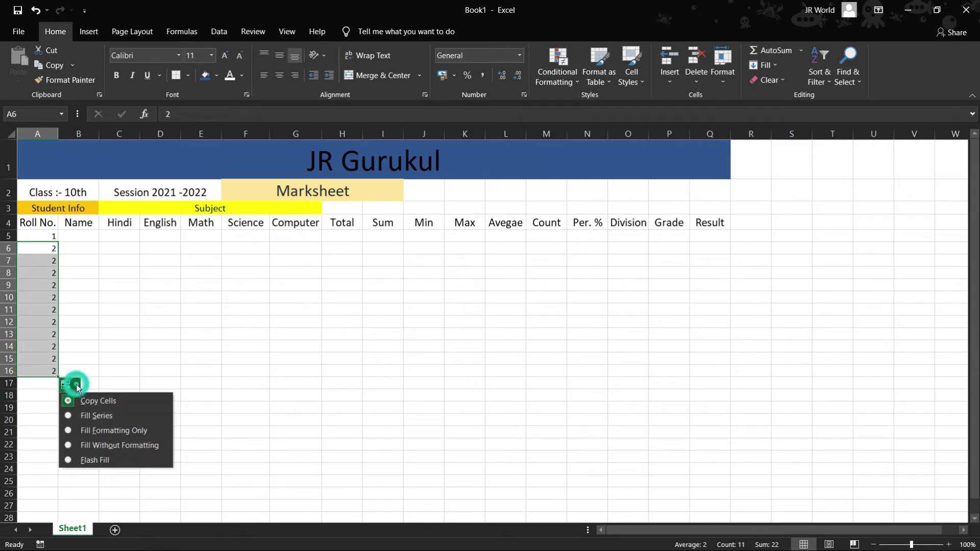
click(95, 419)
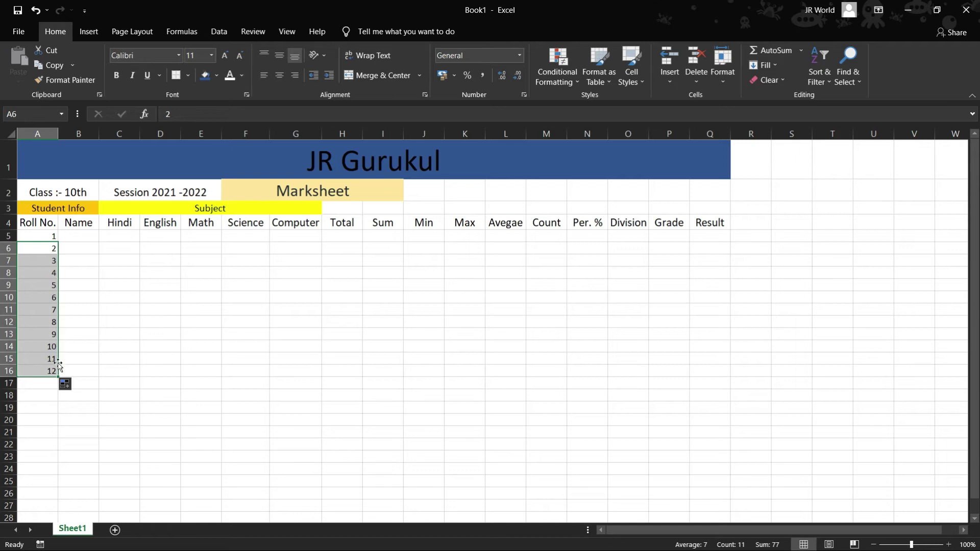
drag(58, 377, 58, 355)
click(84, 299)
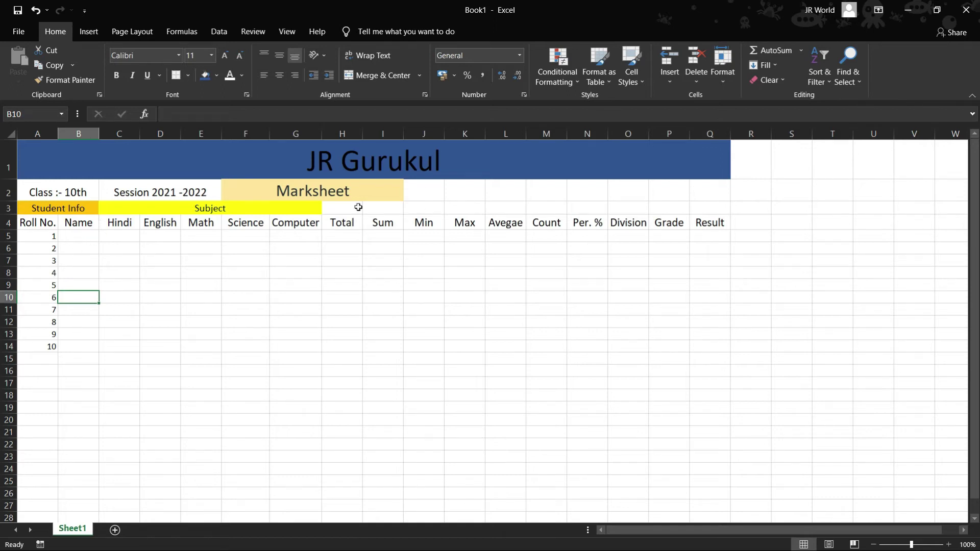
Paste the copied student names and their five subject marks into the table starting at B5
click(79, 237)
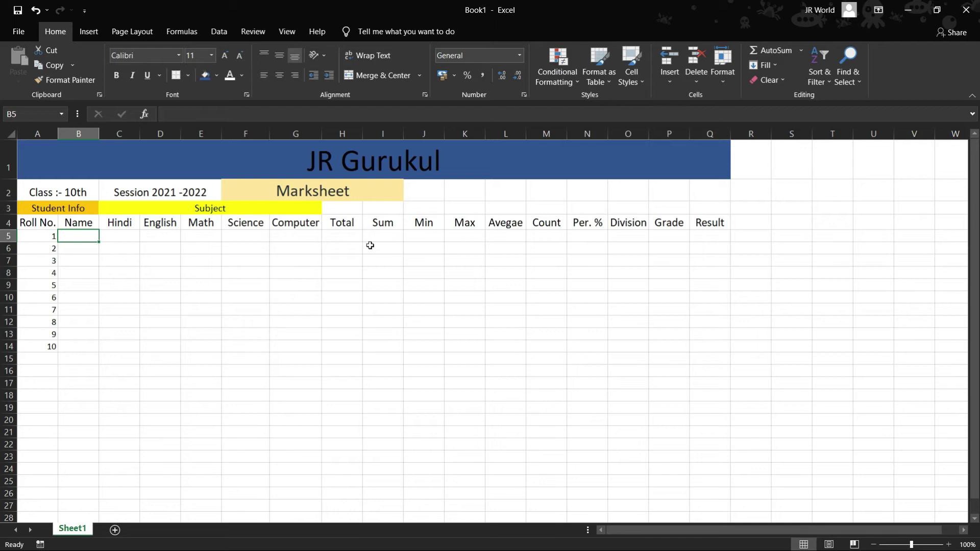
key(ctrl+v)
click(325, 394)
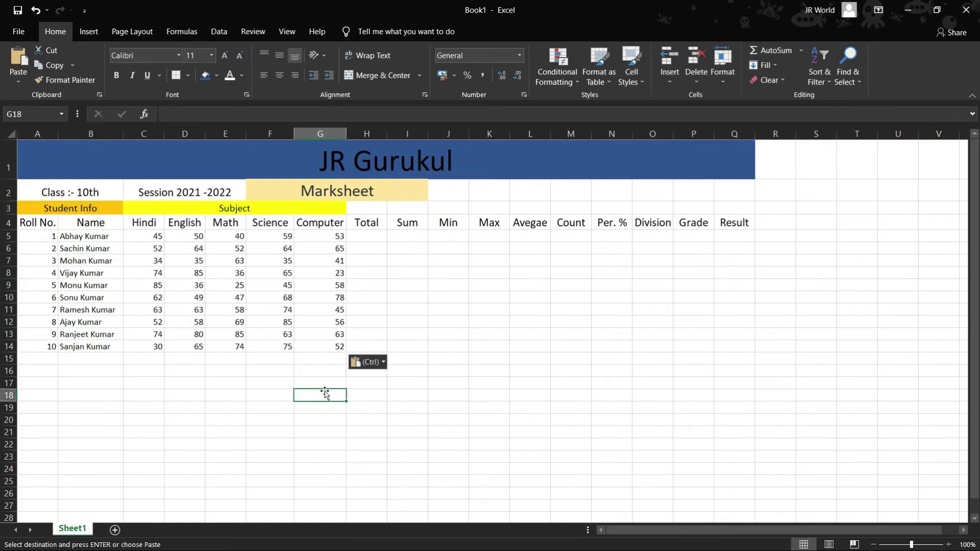
click(411, 295)
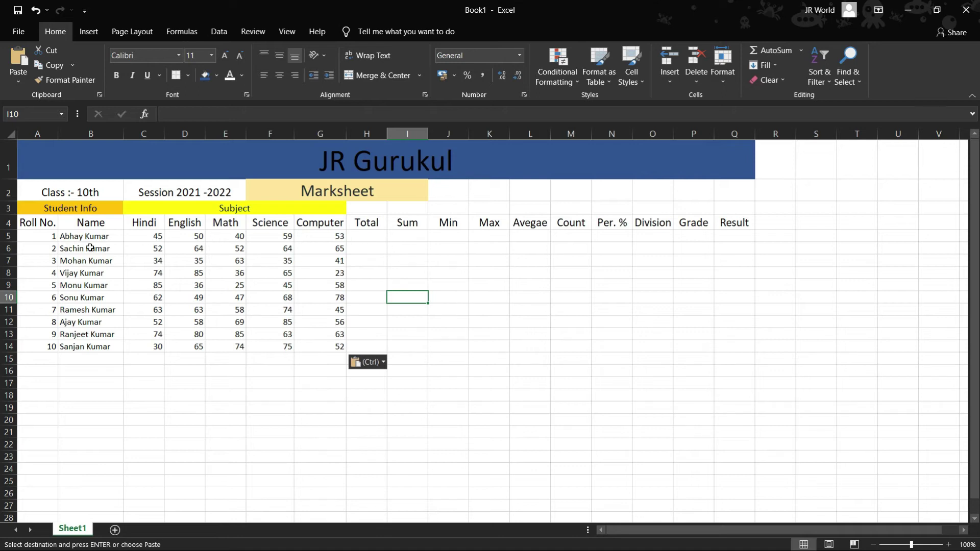
Enter 500 as the Total in H5 and copy it down to H14 for all students
click(370, 236)
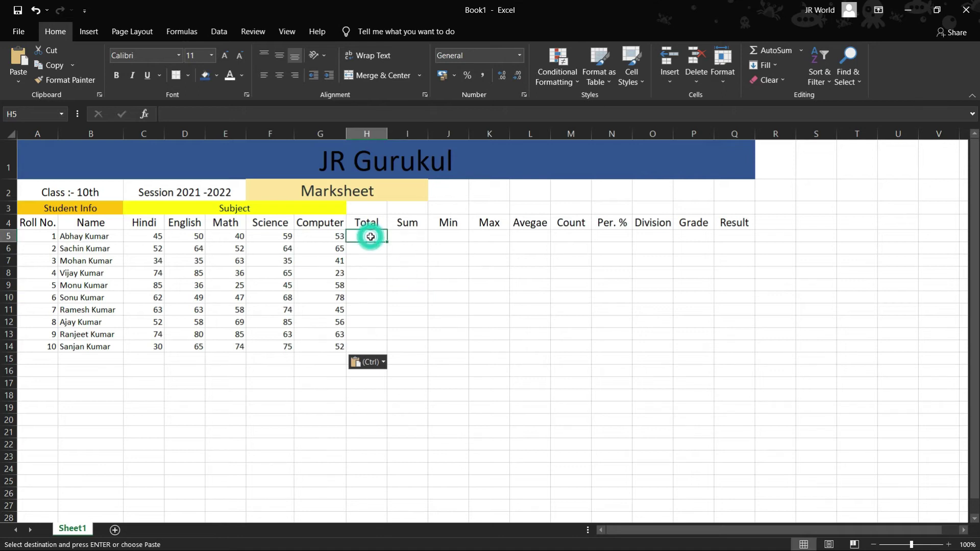
text(500)
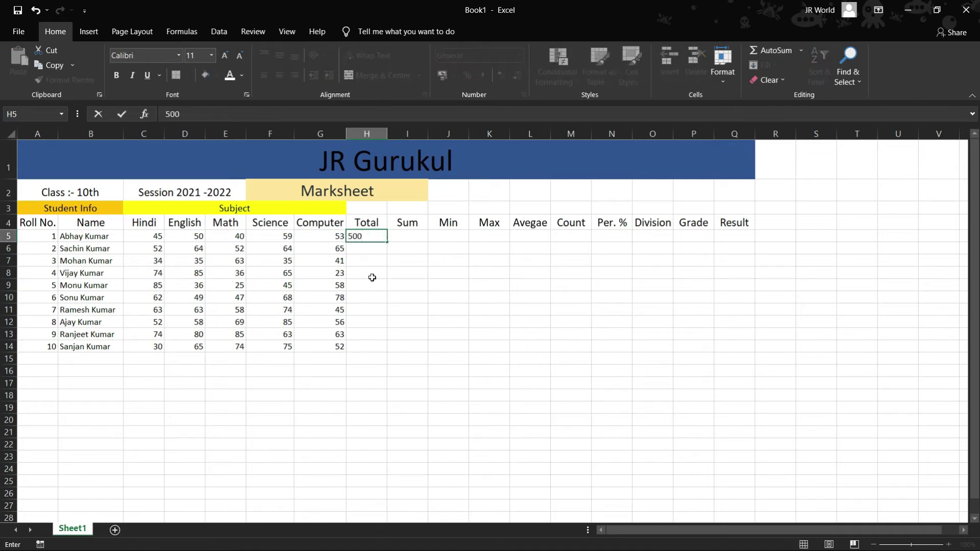
click(372, 250)
click(383, 233)
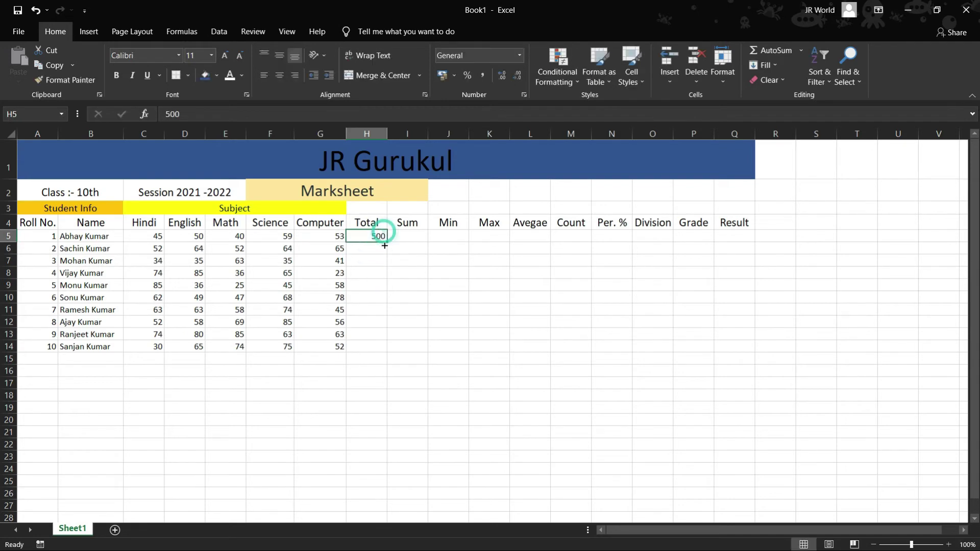
drag(386, 242, 388, 354)
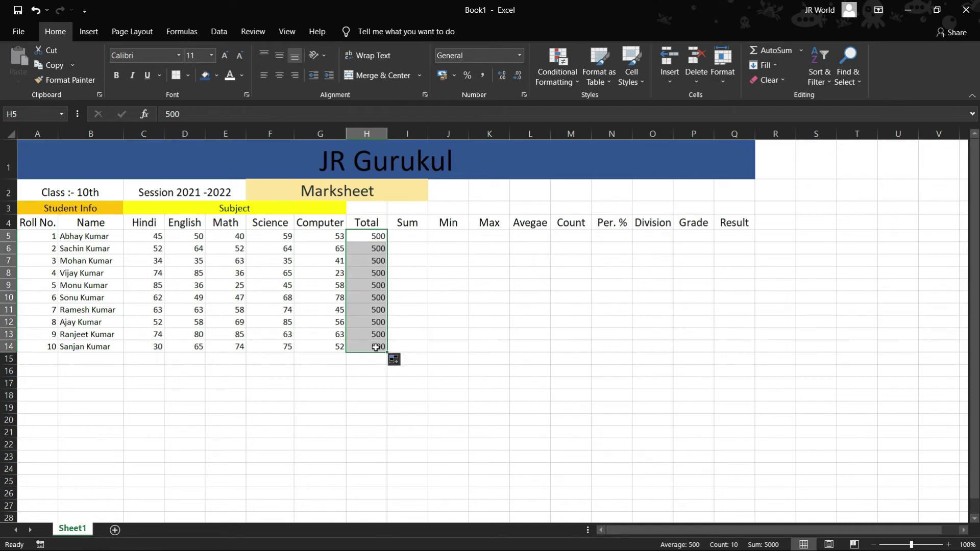
Calculate the Sum in I5 with =SUM(C5:G5) and fill the formula down to I14
click(415, 240)
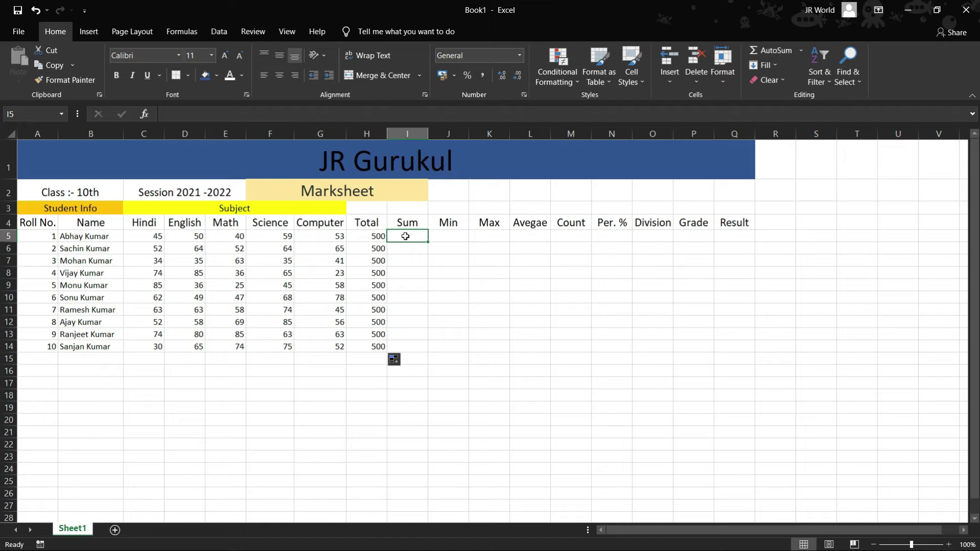
text(=)
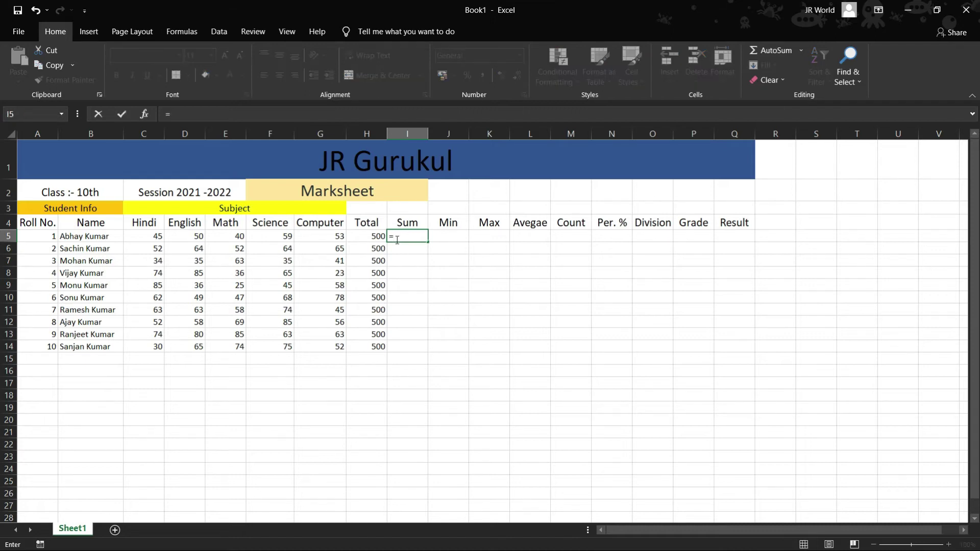
text(SUM)
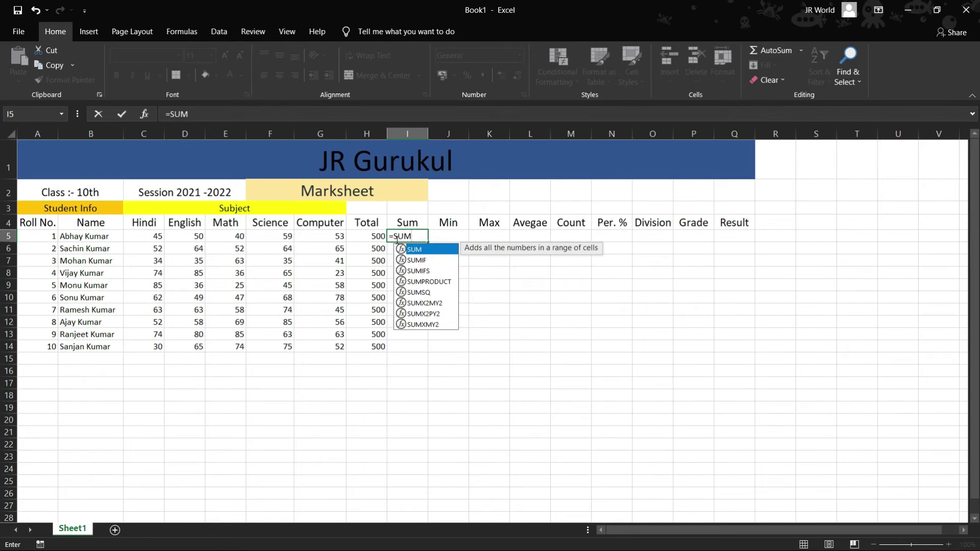
text(()
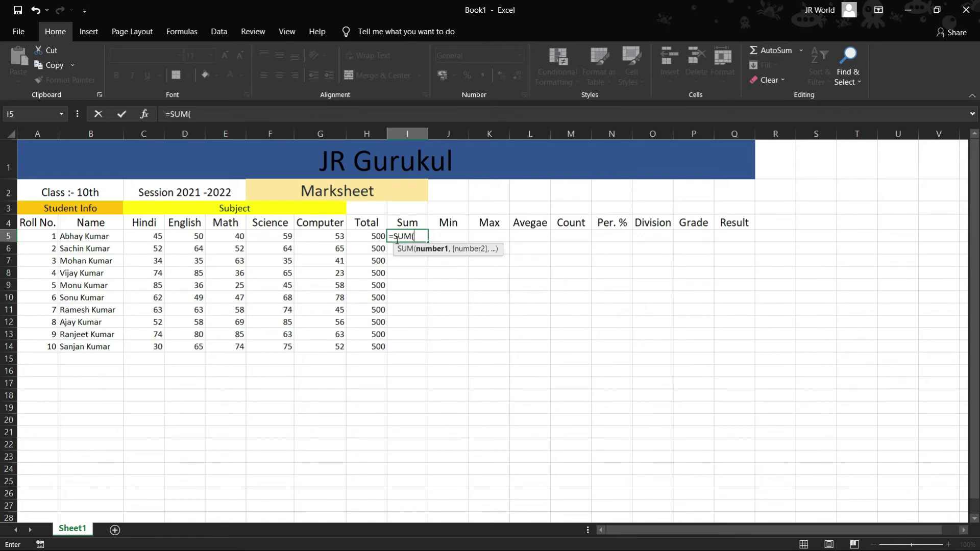
click(147, 236)
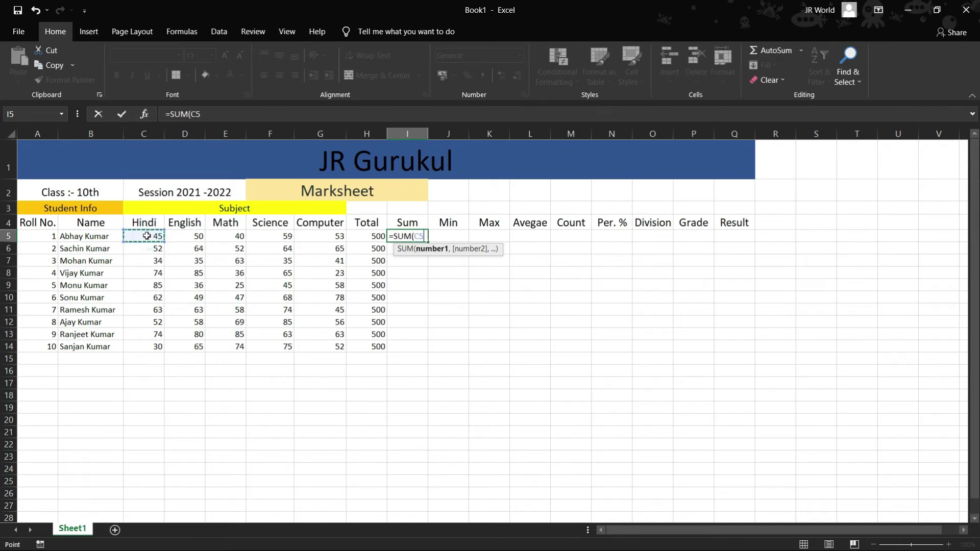
shift+click(328, 236)
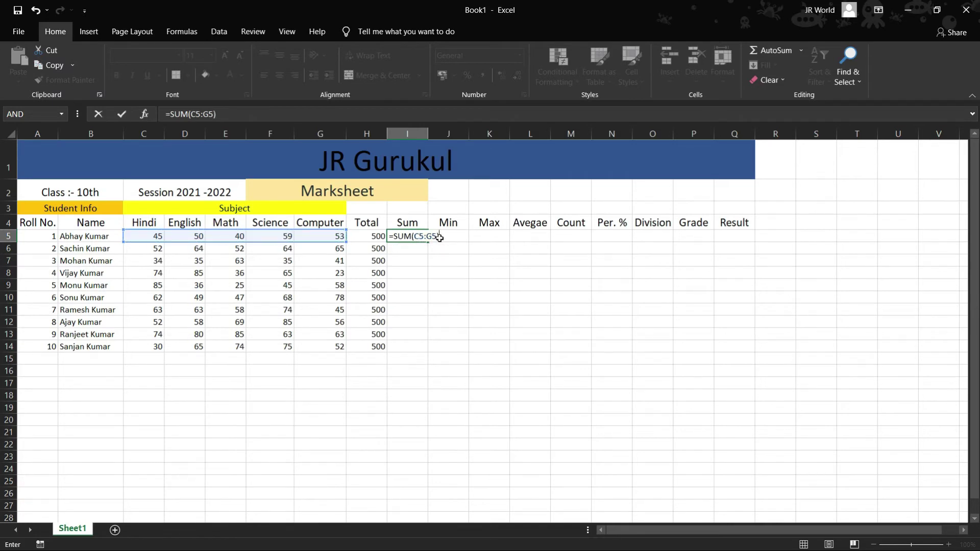
key(Return)
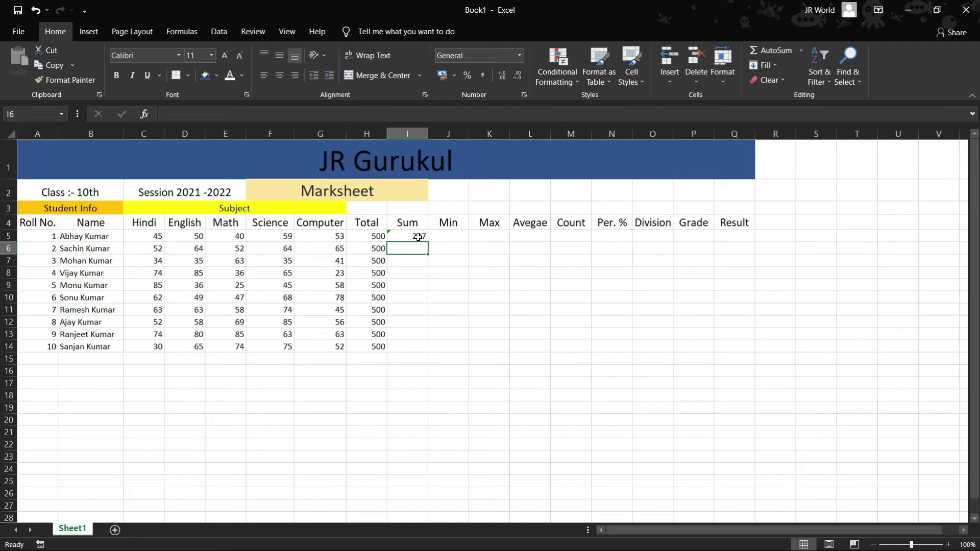
click(414, 237)
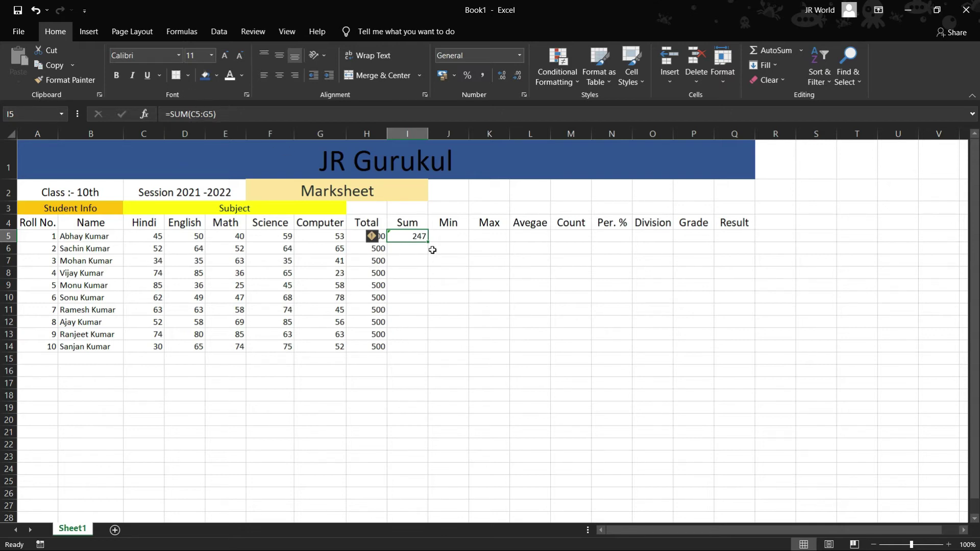
drag(428, 242, 420, 355)
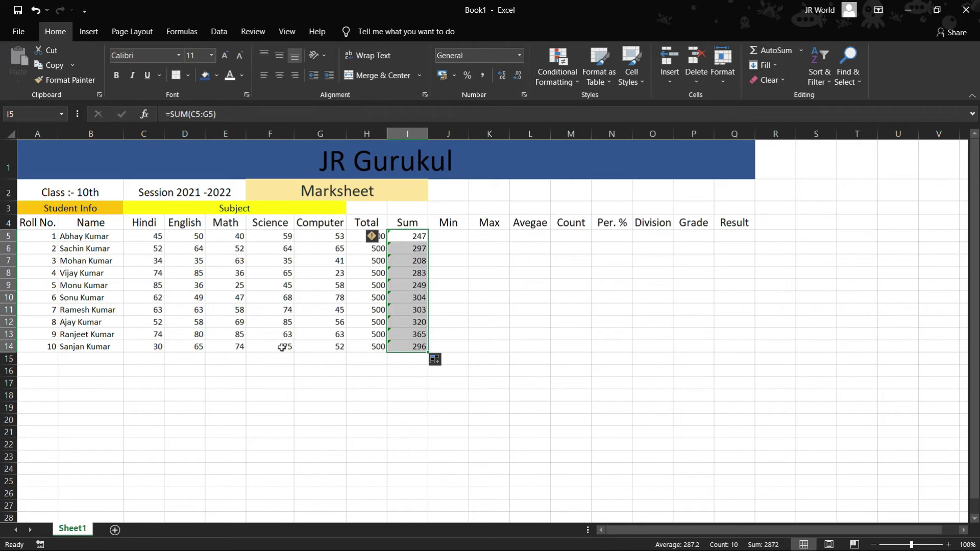
click(11, 253)
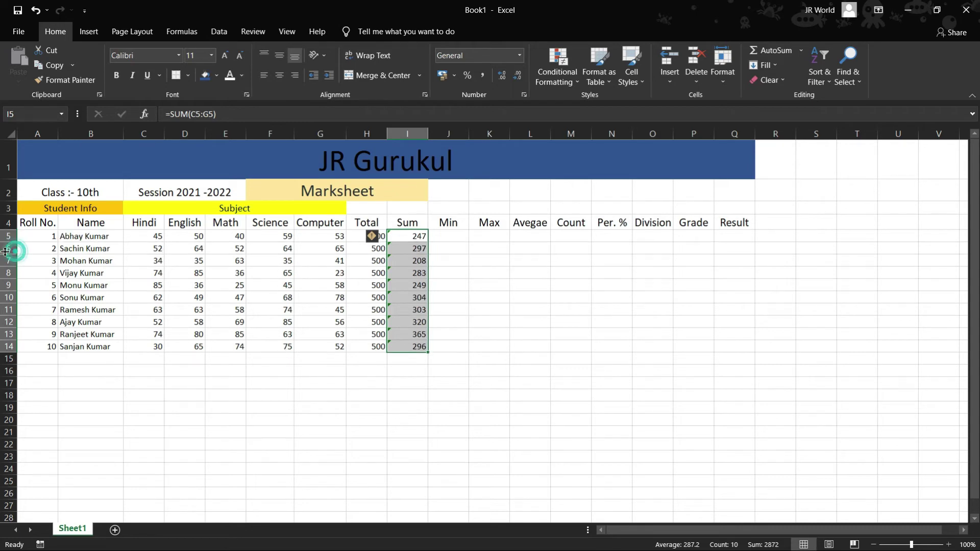
click(8, 250)
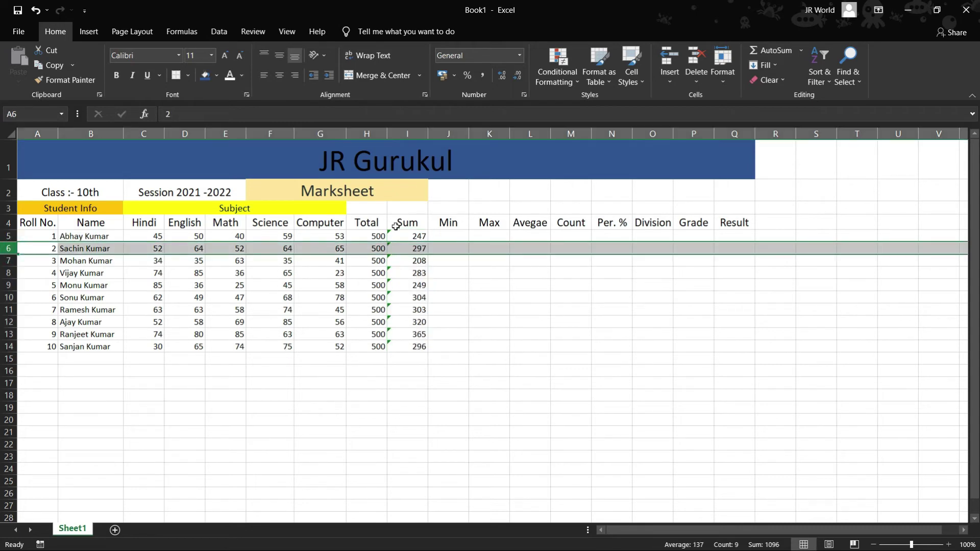
click(8, 285)
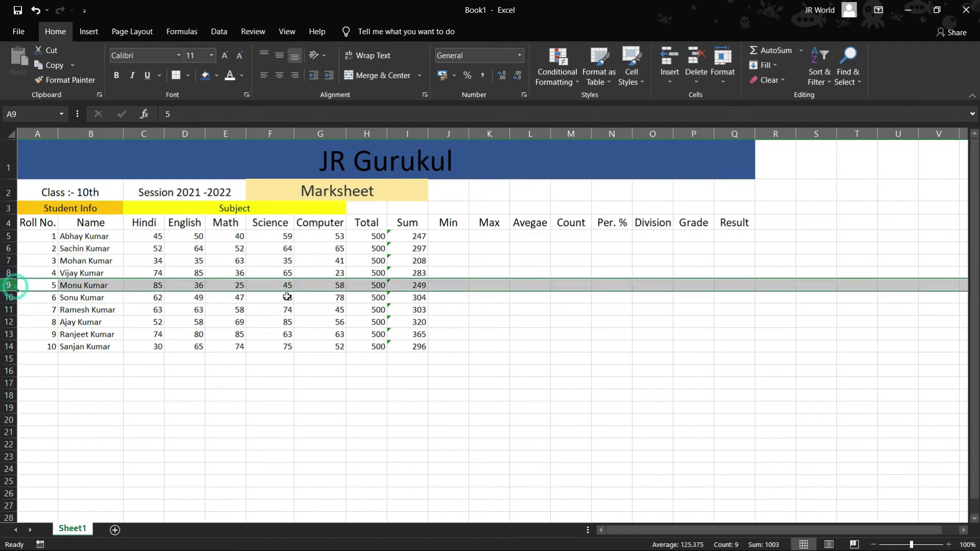
click(10, 347)
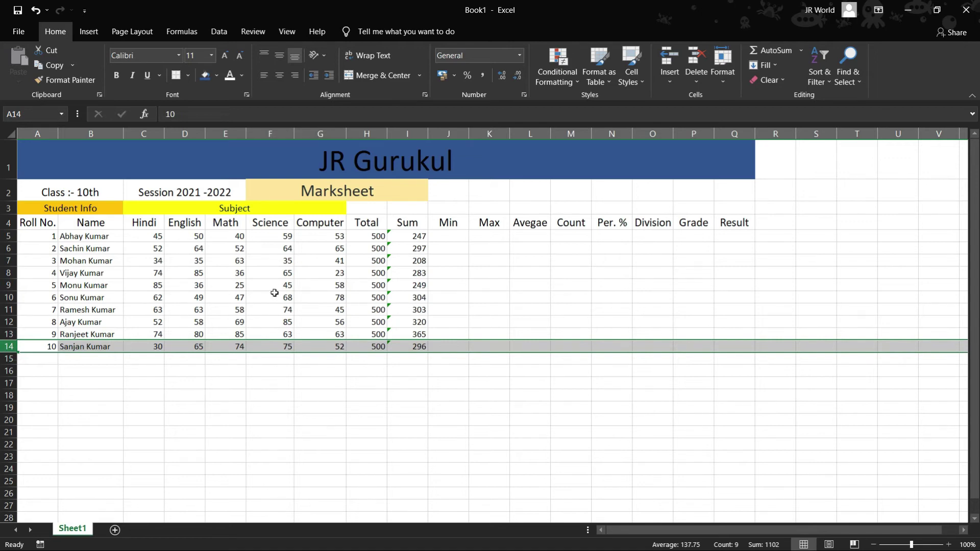
Calculate the Min in J5 with =MIN(C5:G5) and fill the formula down to J14
click(448, 237)
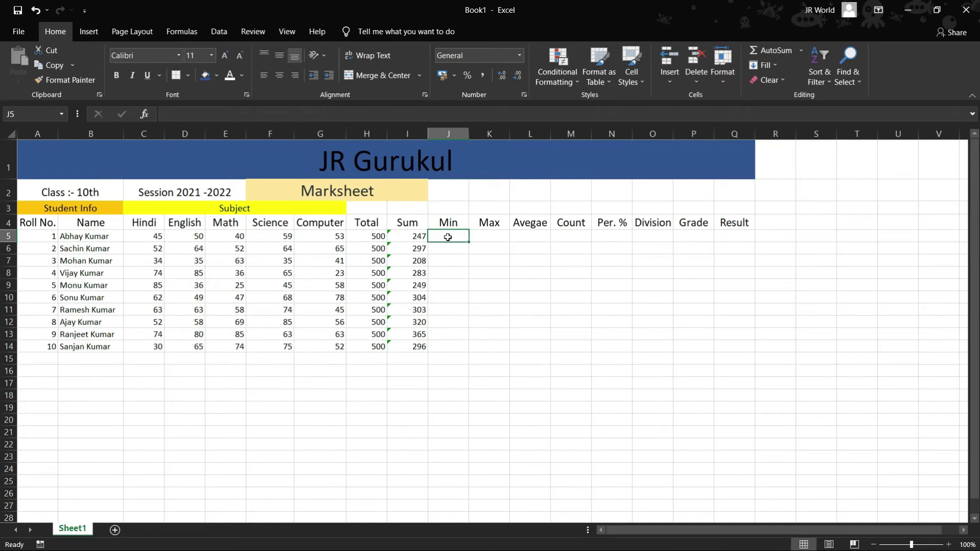
text(=)
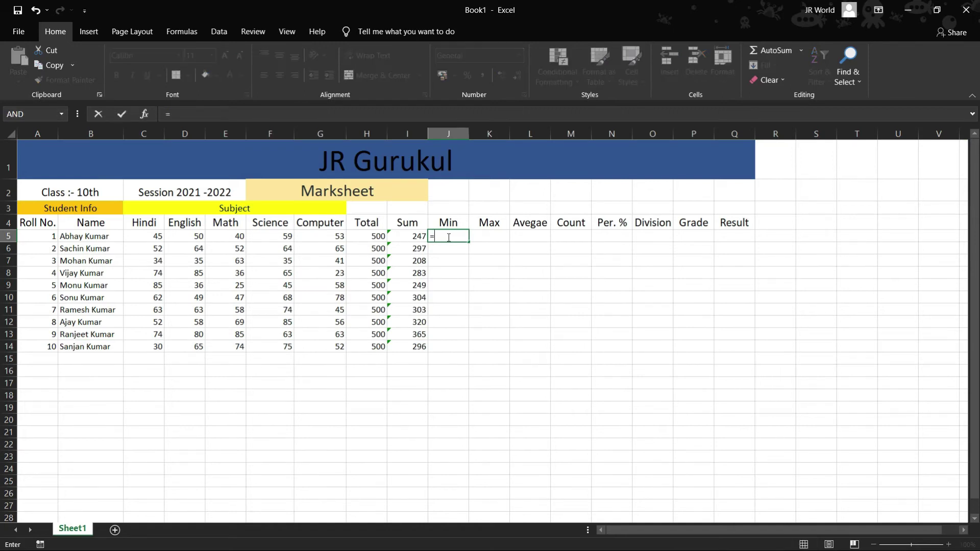
text(MI)
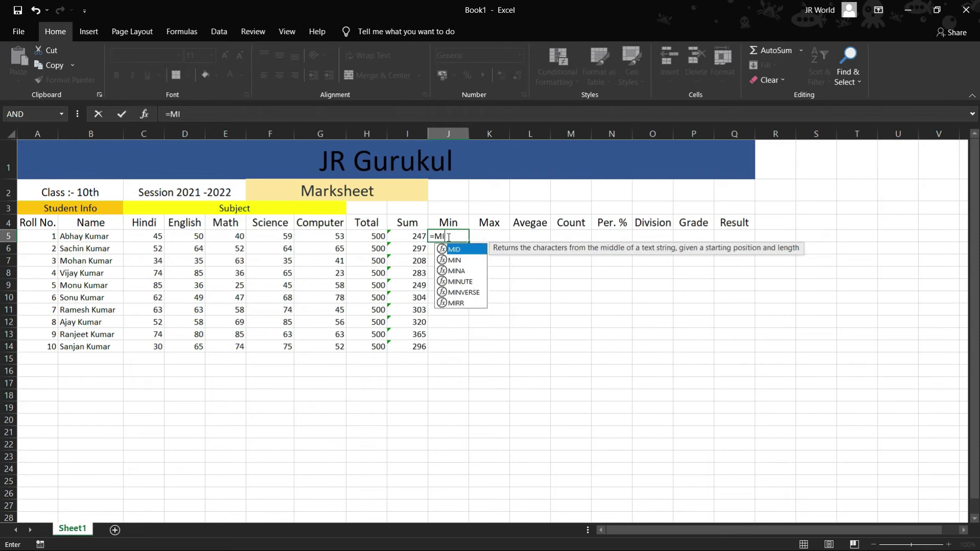
text(N)
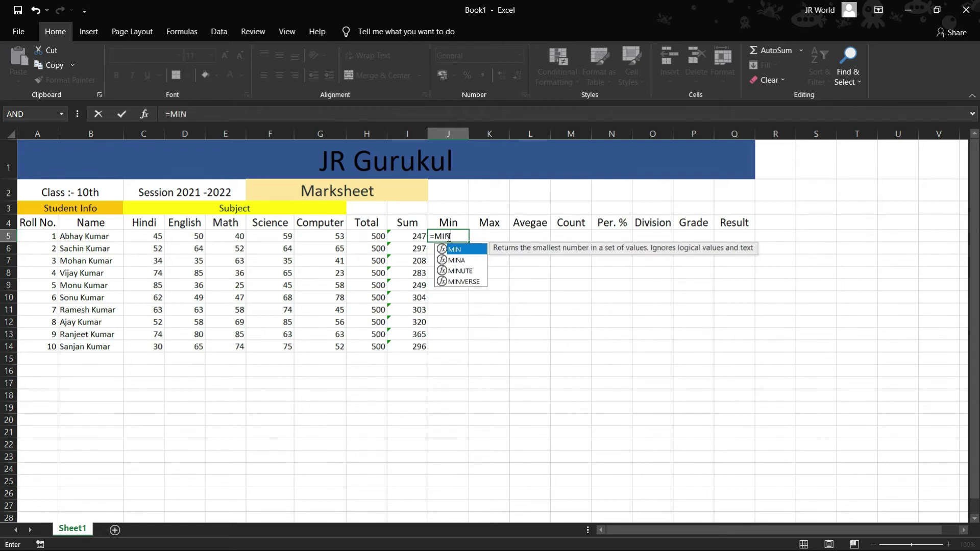
text(()
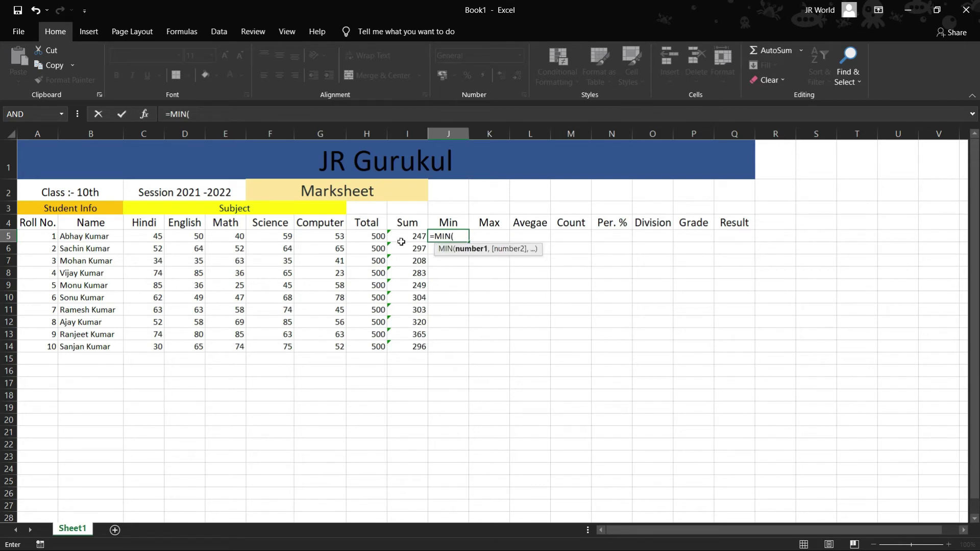
click(151, 238)
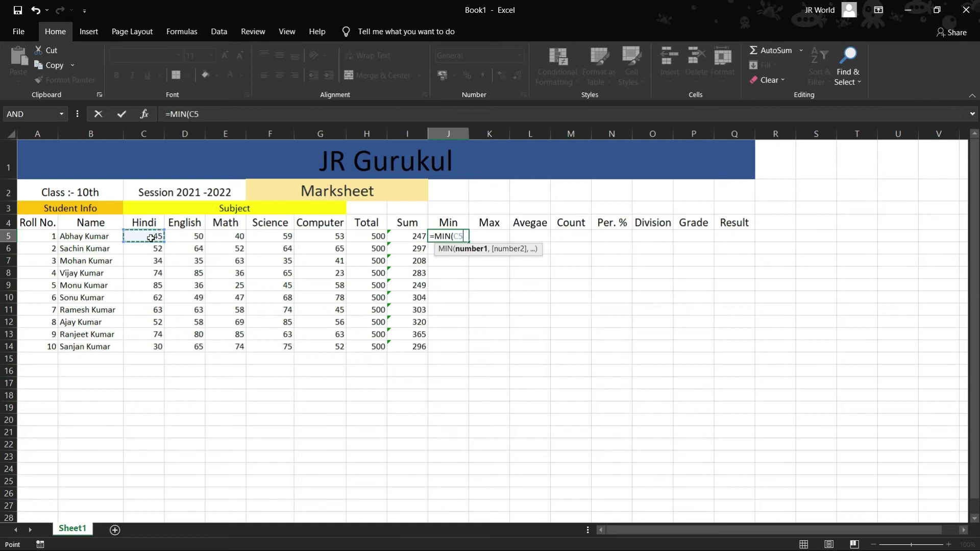
mouse_move(322, 240)
mouse_down()
mouse_move(338, 227)
mouse_move(339, 243)
mouse_up()
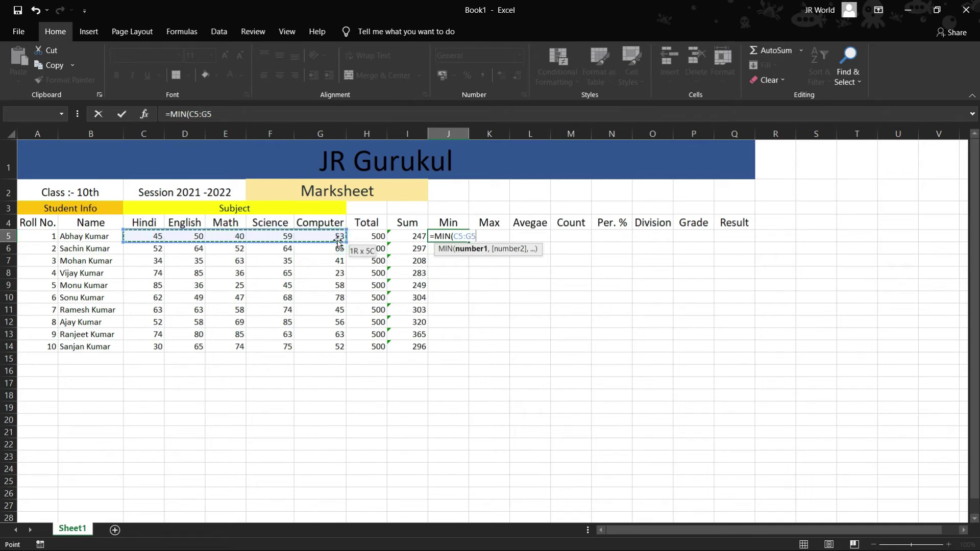
text())
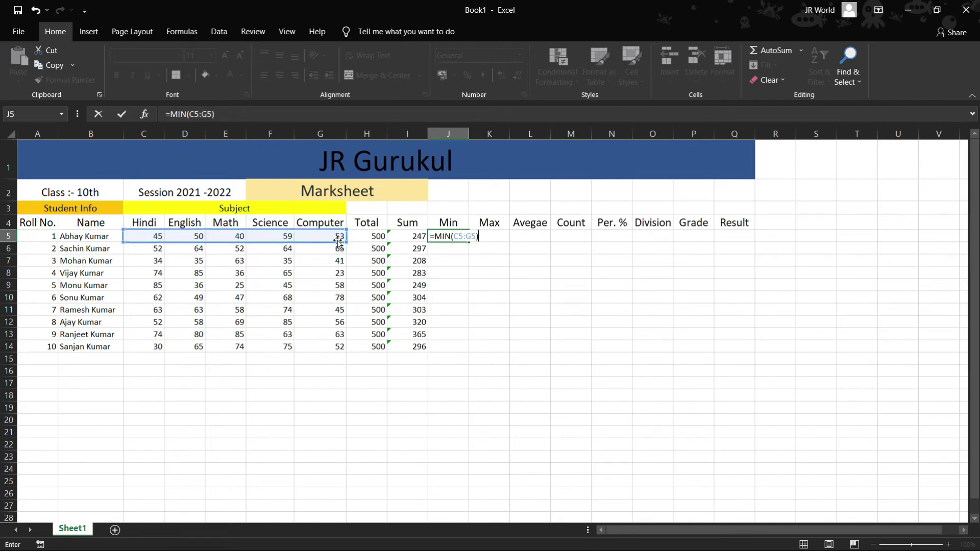
key(Return)
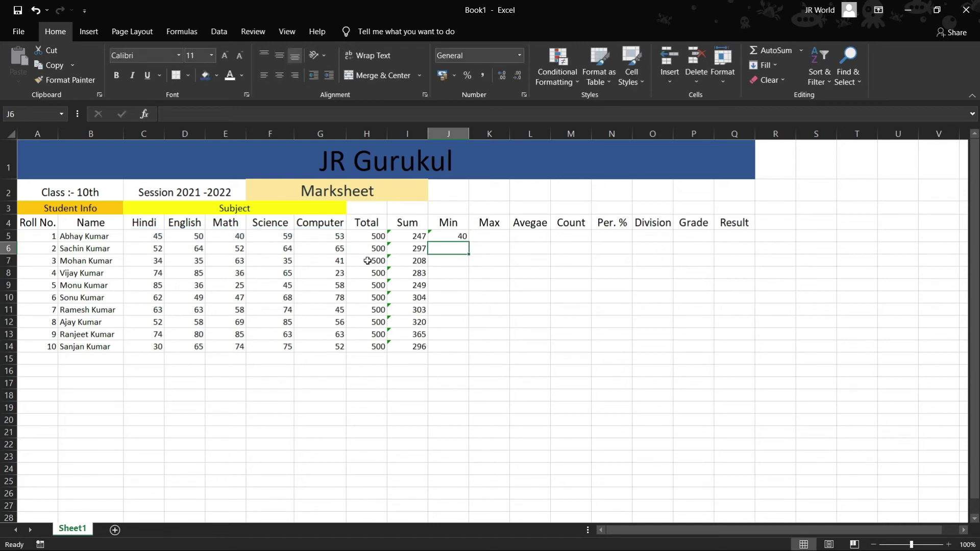
click(450, 238)
click(450, 237)
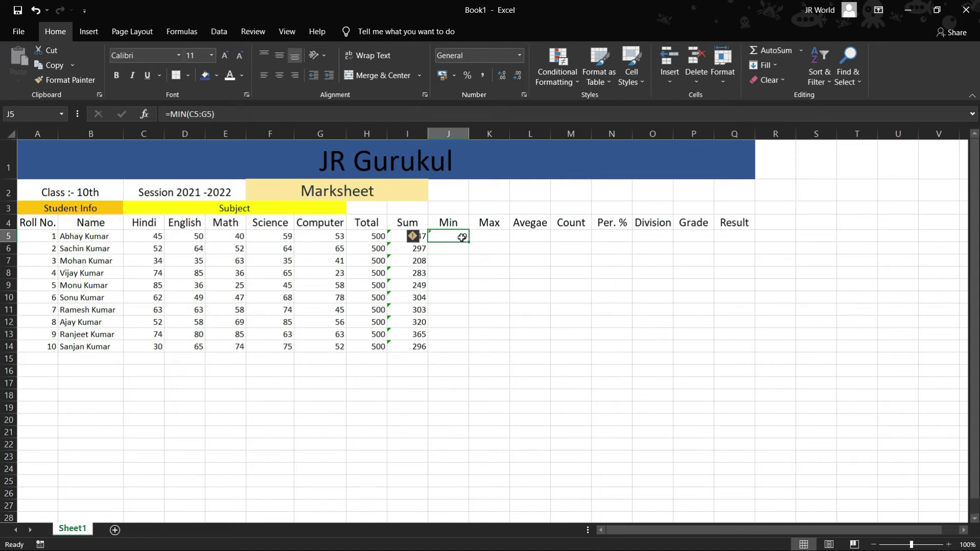
drag(470, 243, 468, 352)
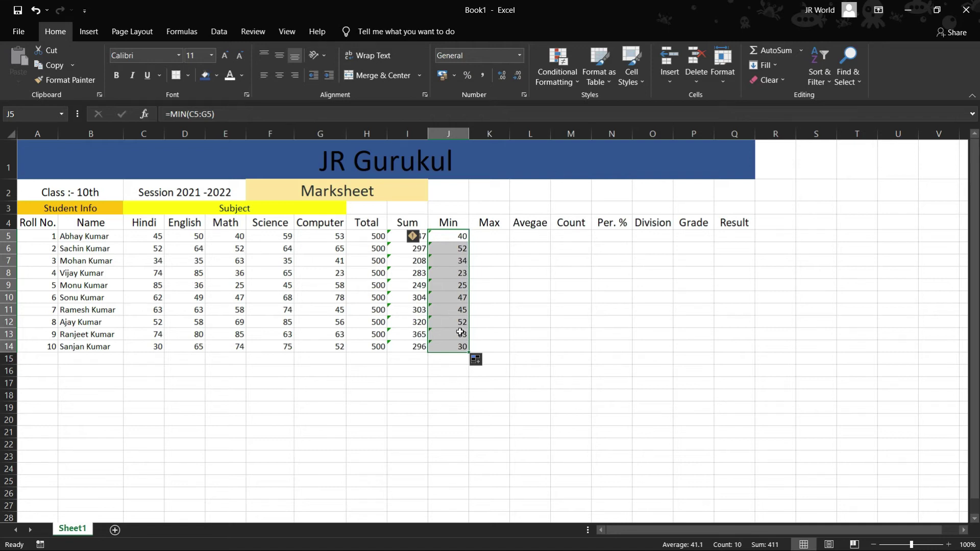
Calculate the Max in K5 with =MAX(C5:G5) and fill the formula down to K14
click(488, 235)
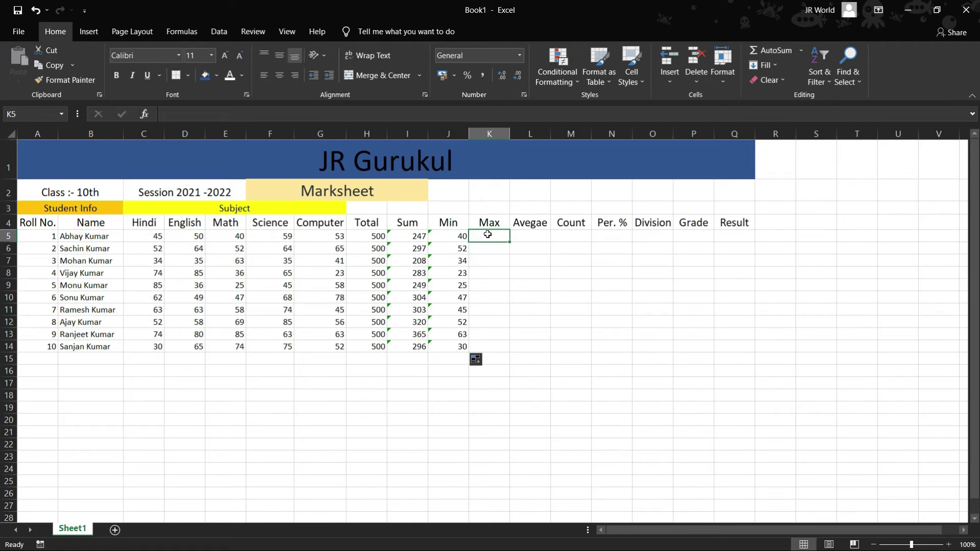
text(=Ma)
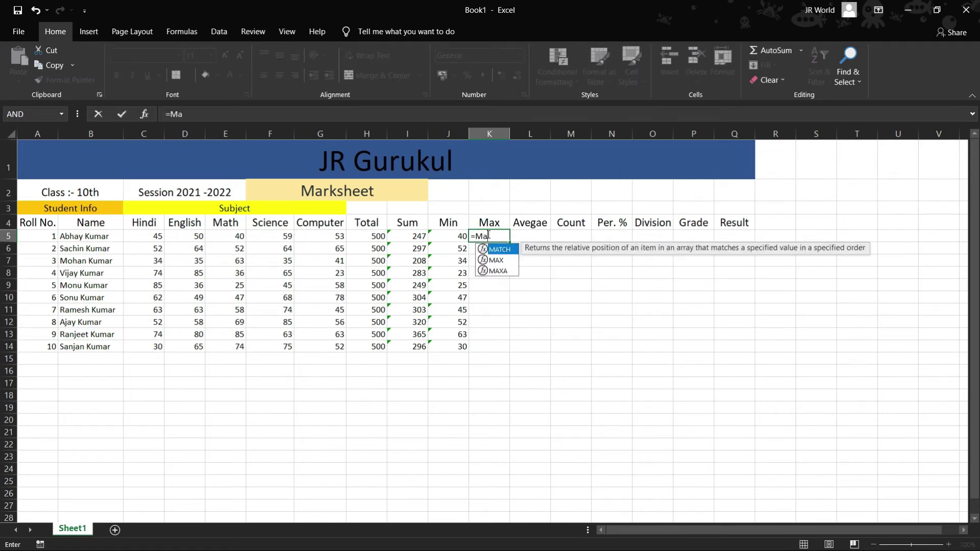
key(BackSpace)
text(AX)
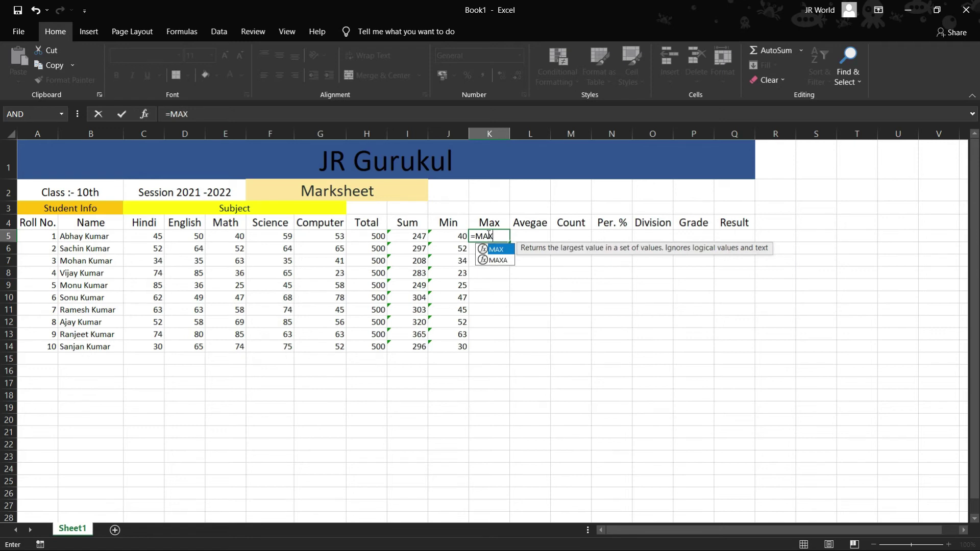
text(()
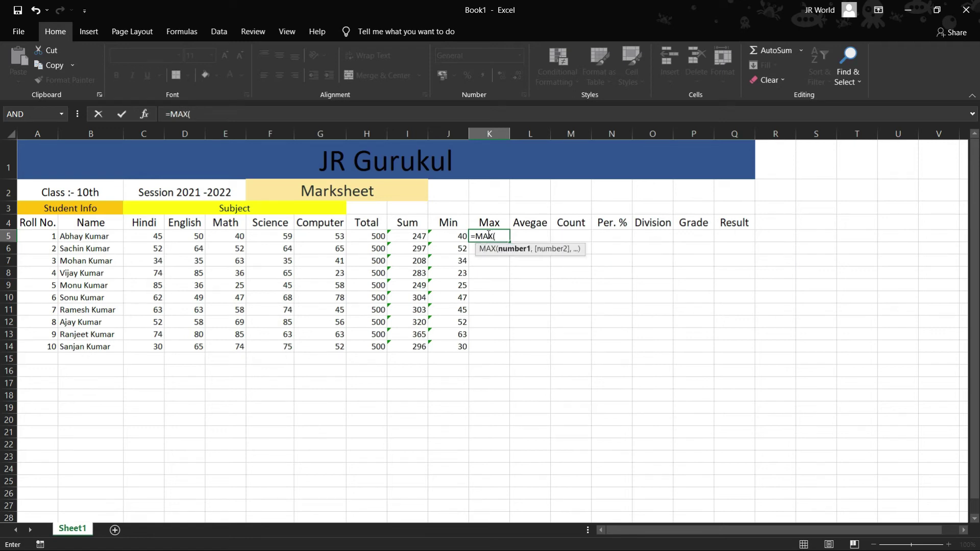
click(142, 236)
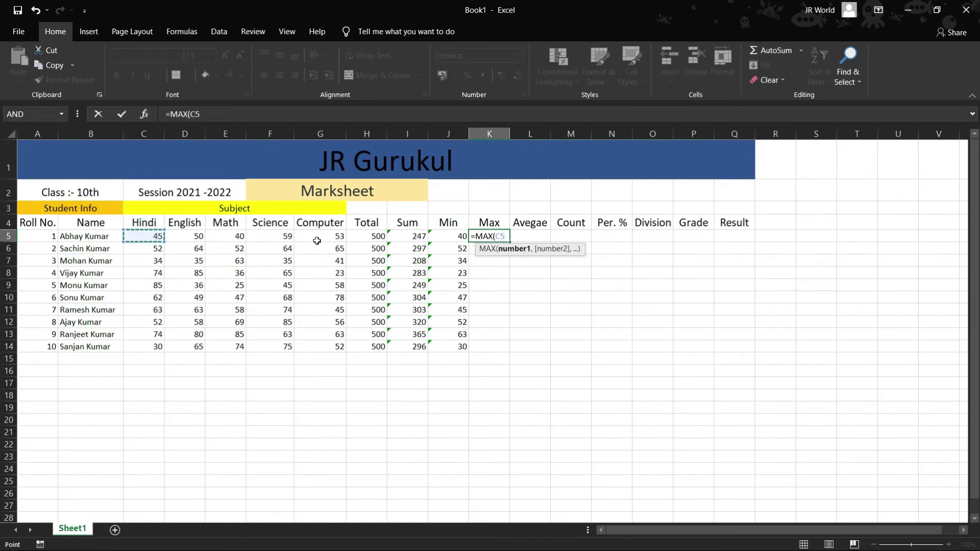
drag(317, 240, 325, 236)
text())
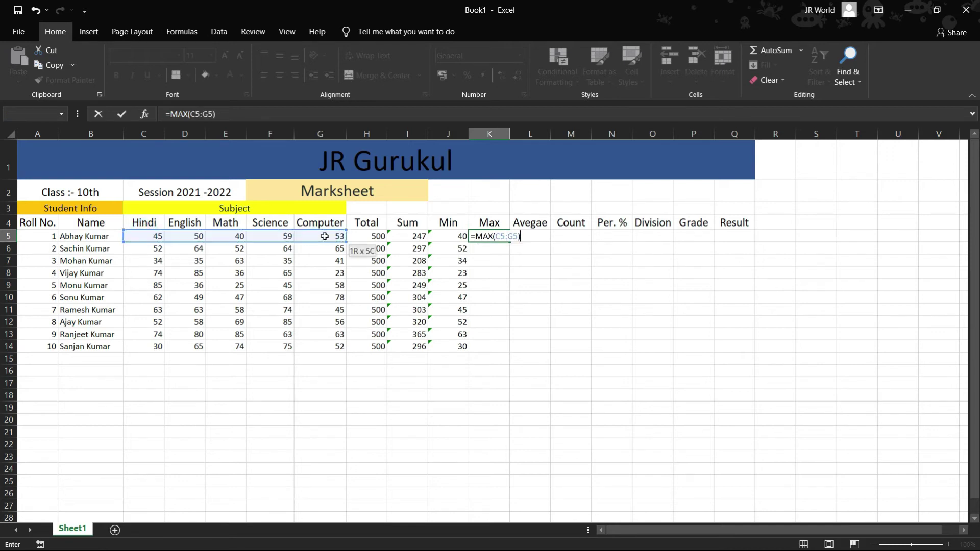
key(Return)
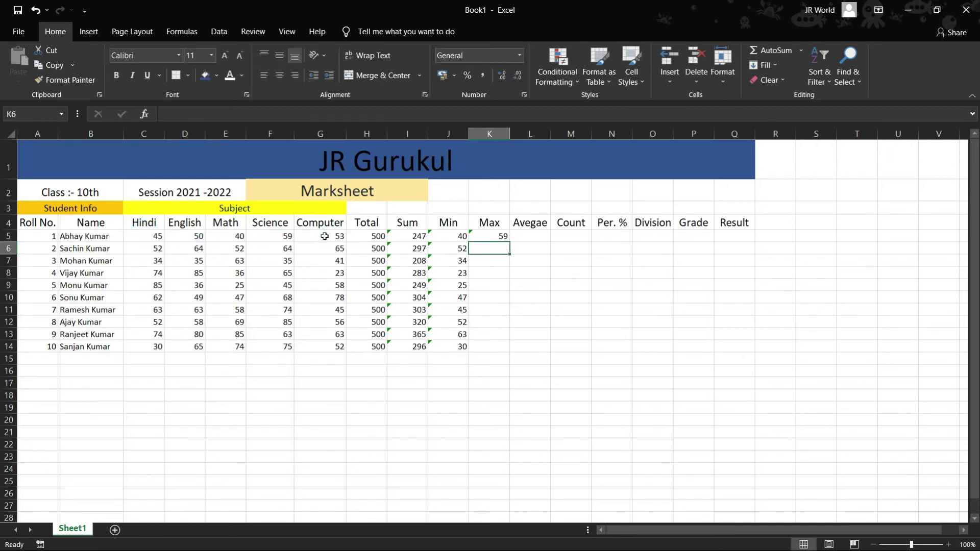
click(498, 237)
drag(509, 241, 511, 352)
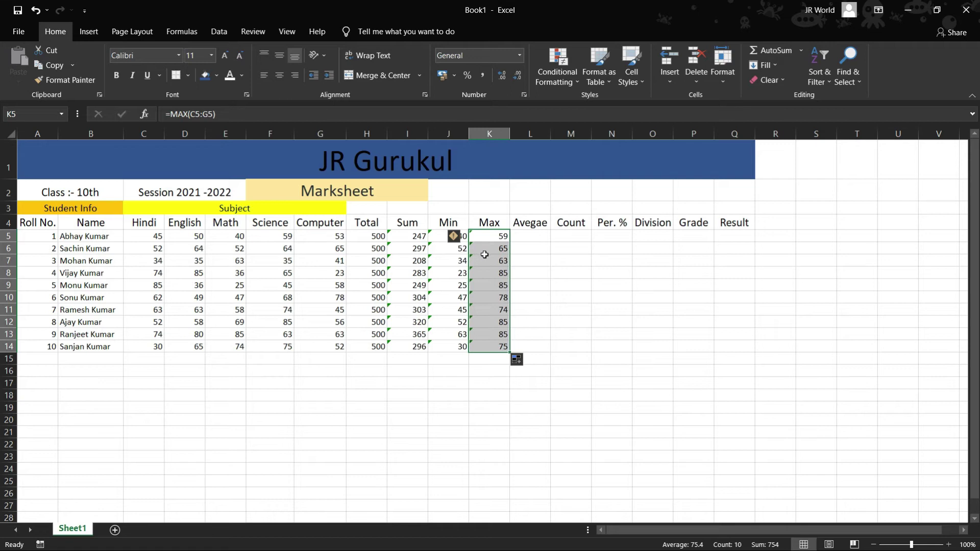
Calculate the average in L5 with =AVERAGE(C5:G5) and fill the formula down to L14
click(536, 237)
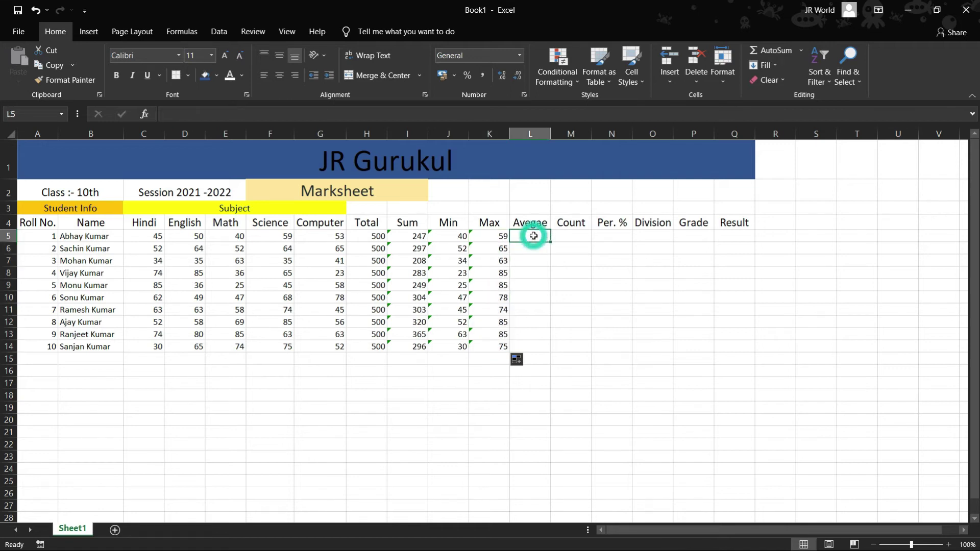
text(=)
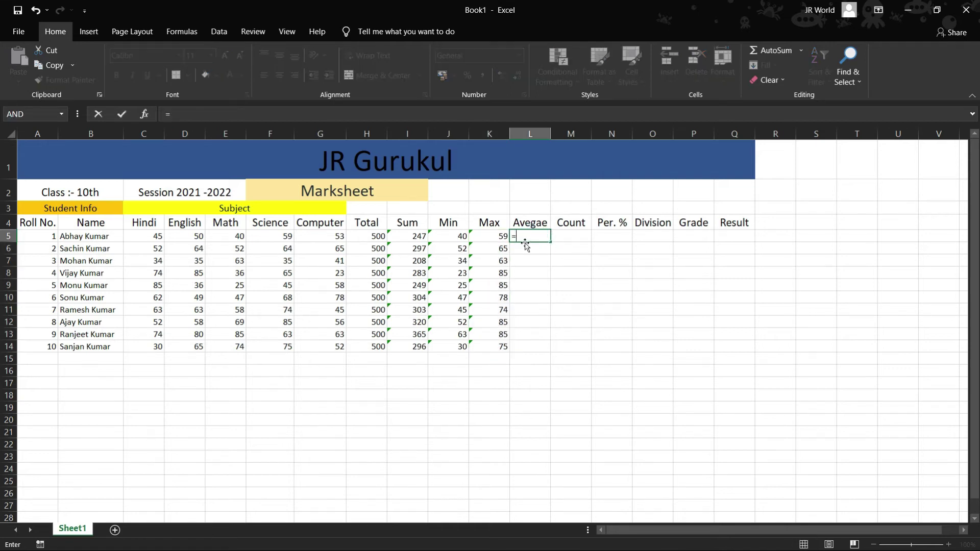
text(AV)
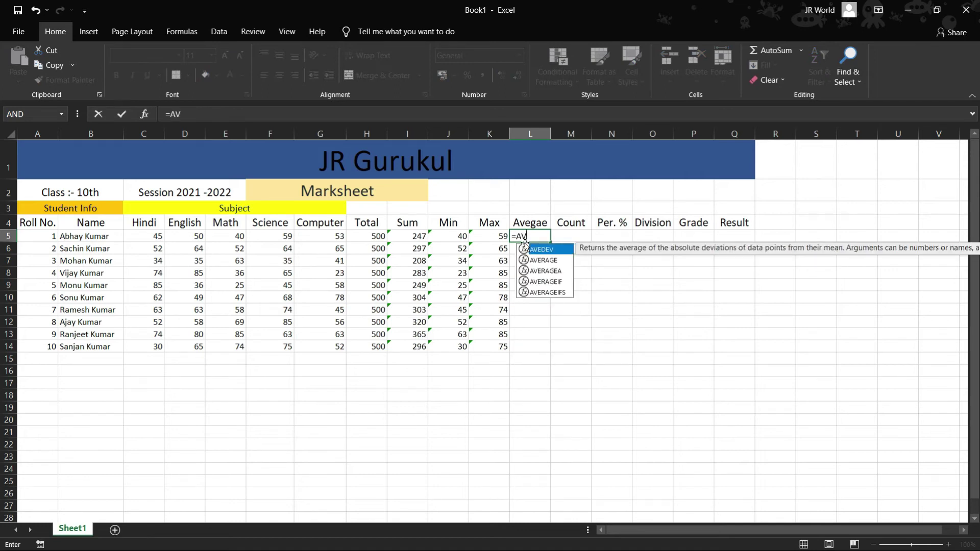
text(ERA)
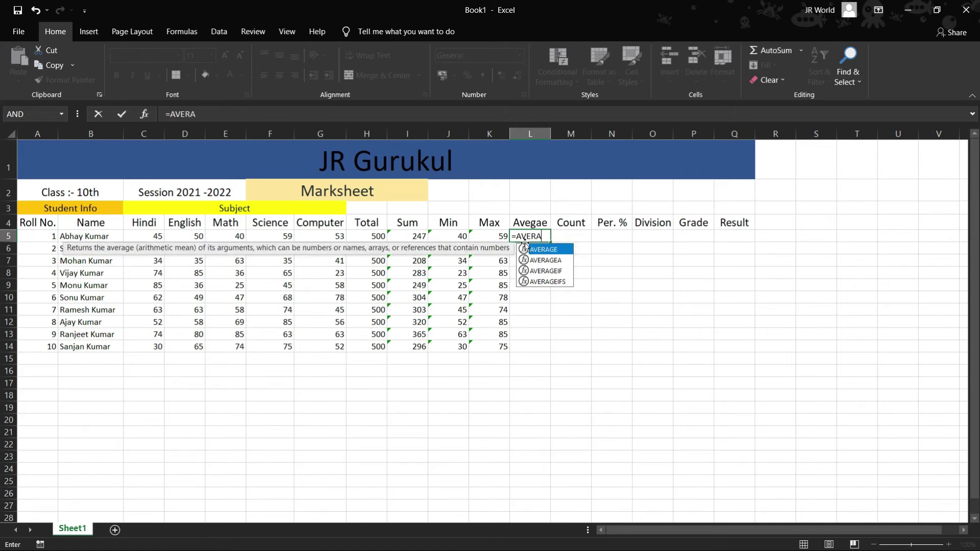
text(GE()
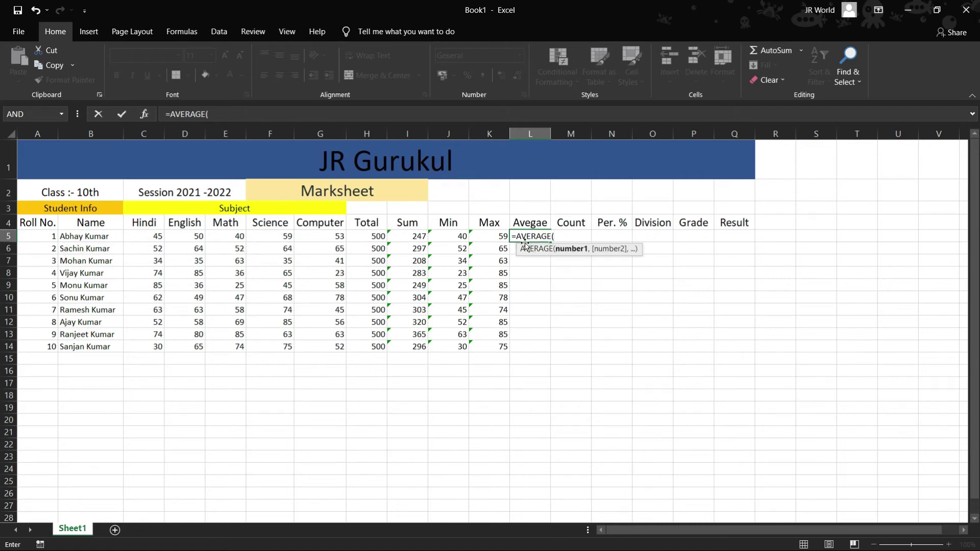
click(152, 238)
drag(306, 231, 337, 238)
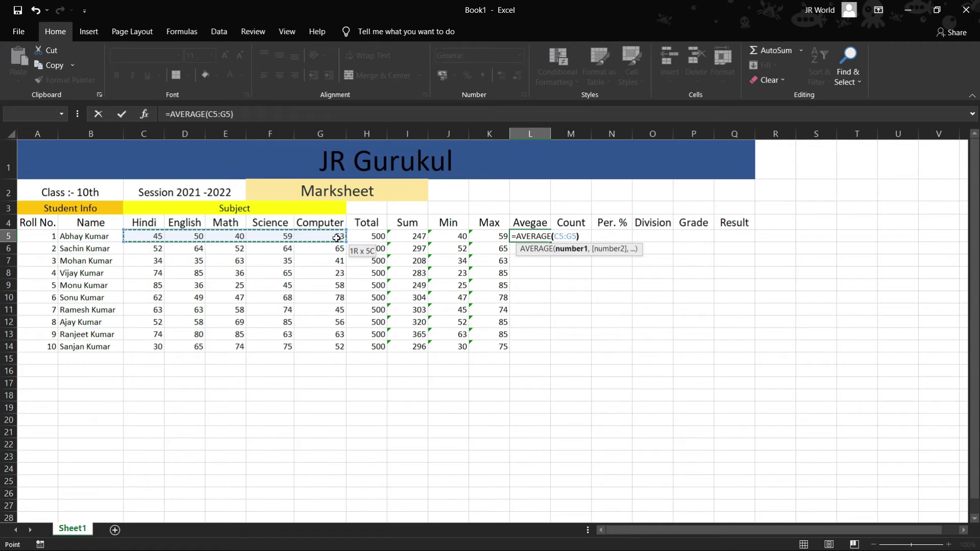
key(Return)
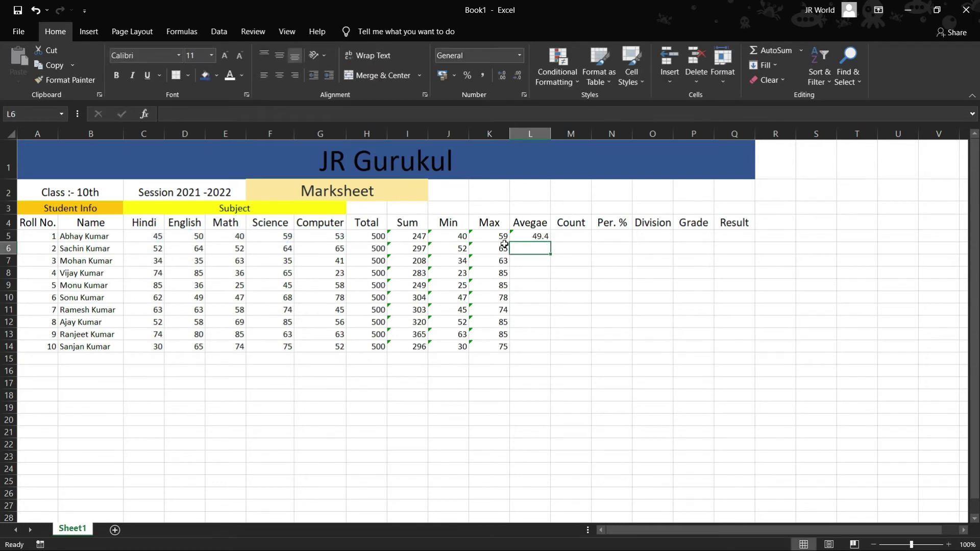
click(536, 234)
drag(550, 242, 554, 354)
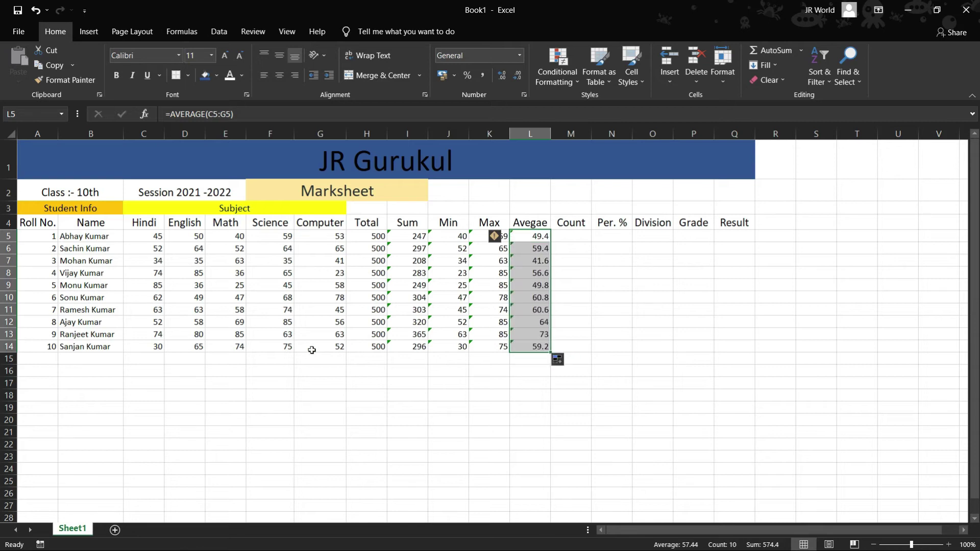
Calculate the Count in M5 with =COUNT(C5:G5) and fill the formula down to M14
click(573, 233)
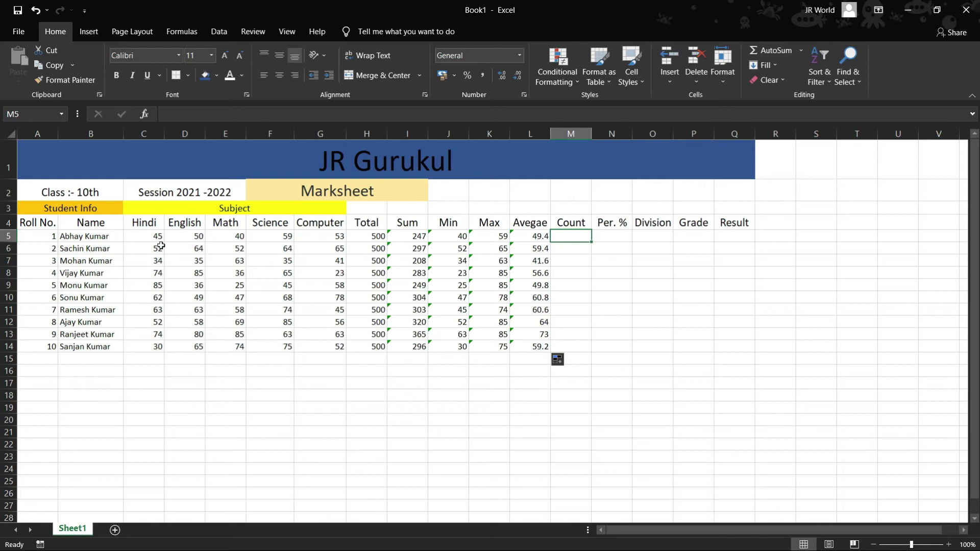
click(565, 236)
text(=)
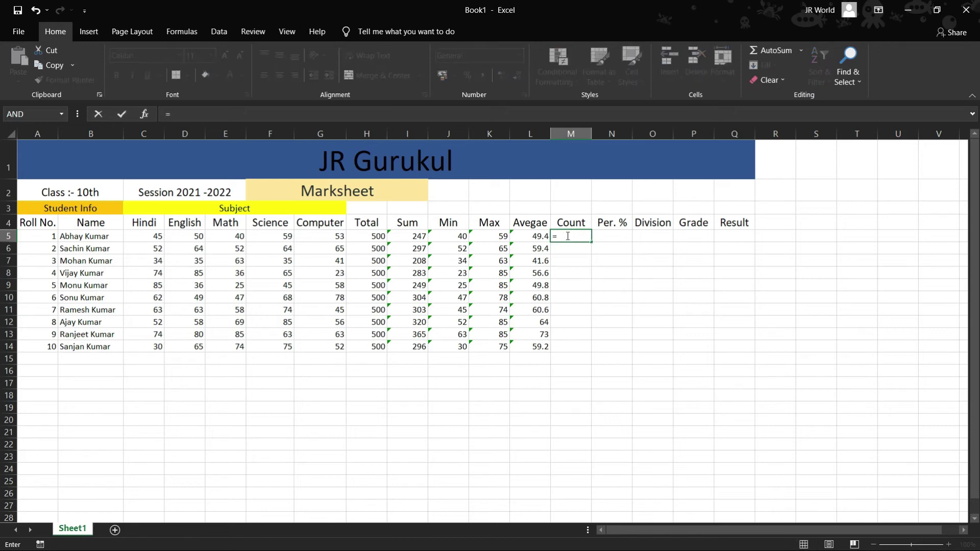
text(CO)
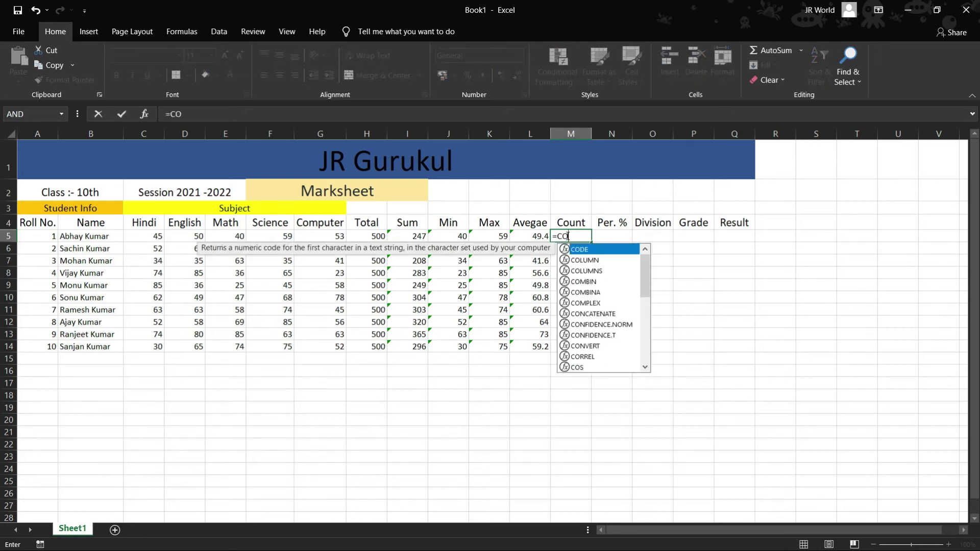
text(UNT)
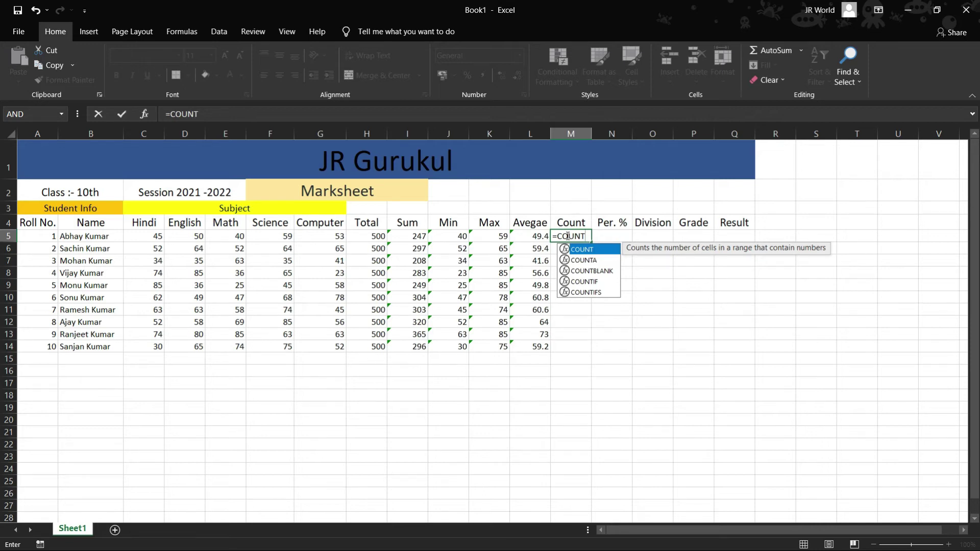
text(()
drag(155, 236, 339, 236)
text())
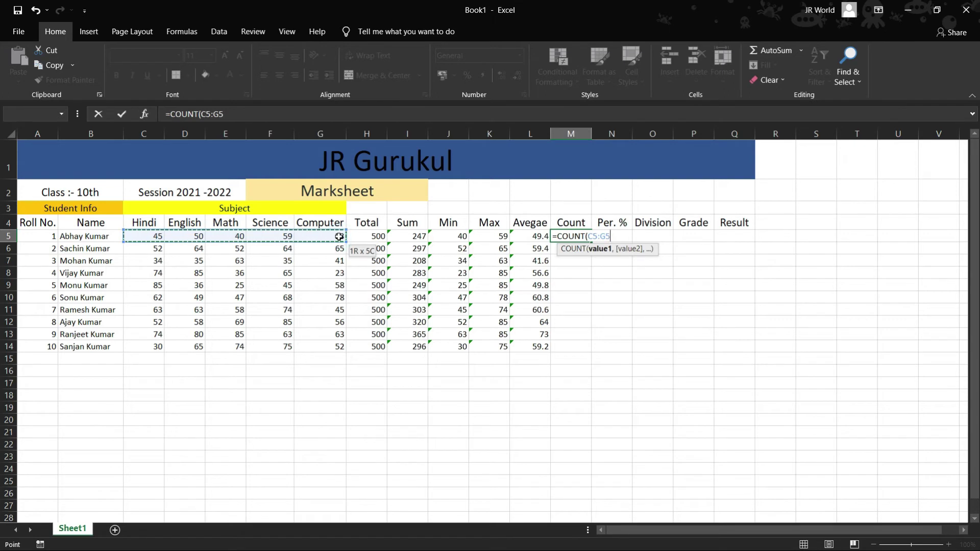
key(Return)
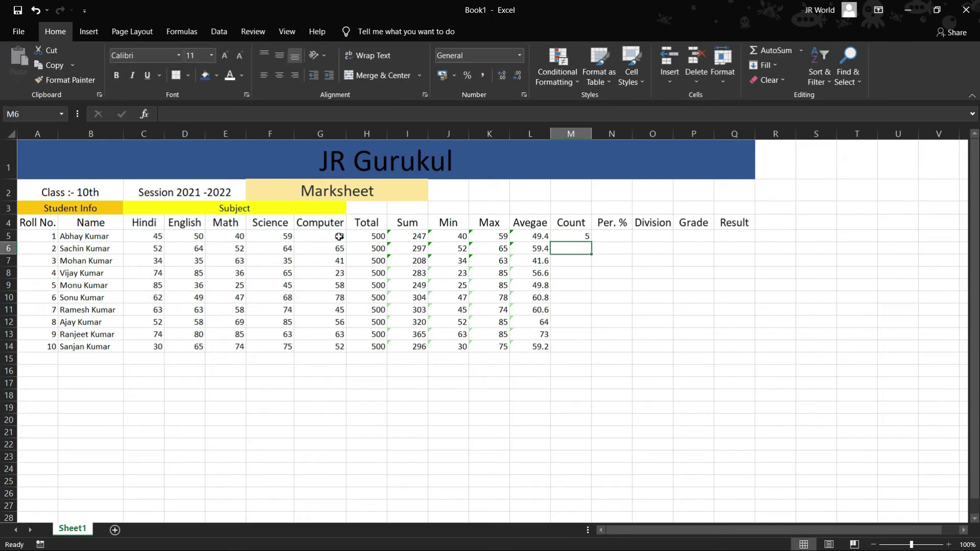
click(587, 236)
drag(592, 242, 589, 351)
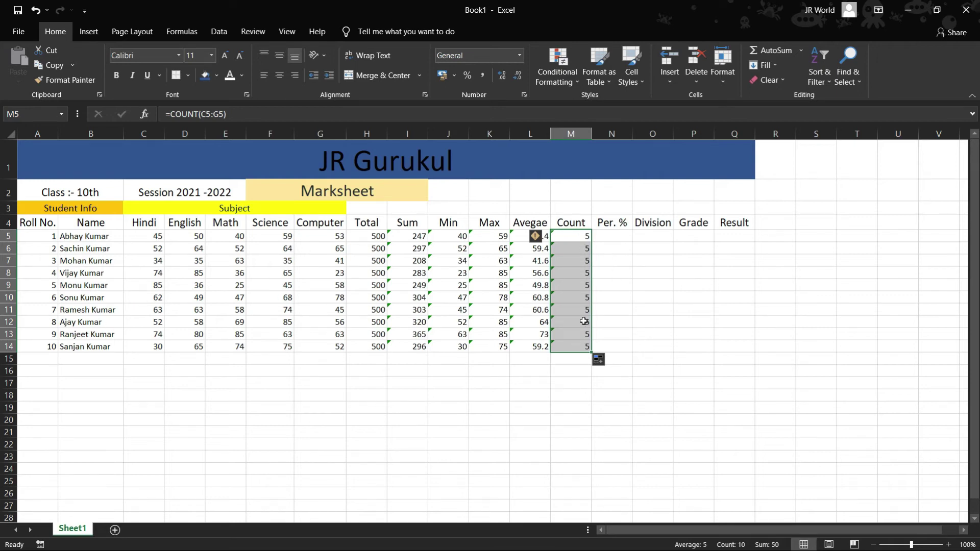
Calculate the percentage in N5 with =I5*100/H5 and fill the formula down to N14
click(615, 238)
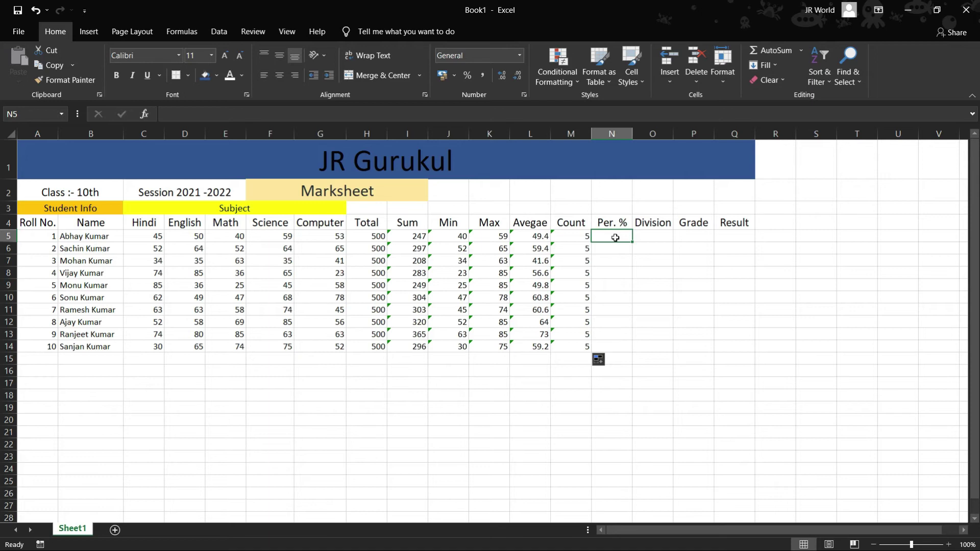
text(+)
key(BackSpace)
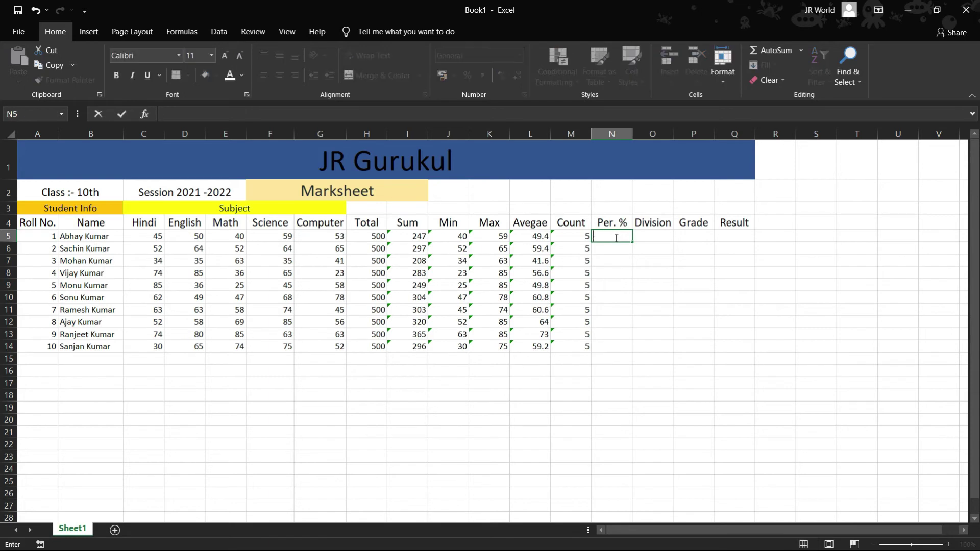
text(=)
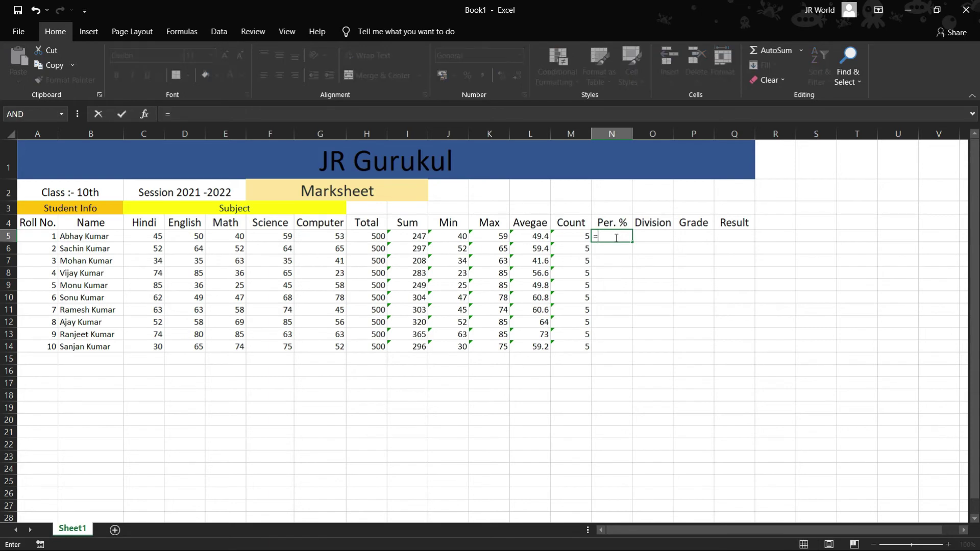
click(413, 237)
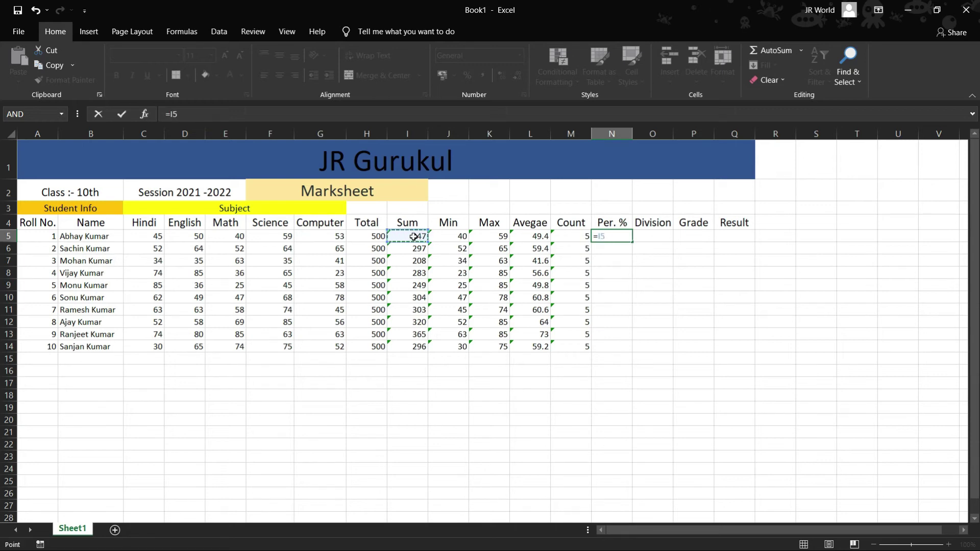
text(*100/)
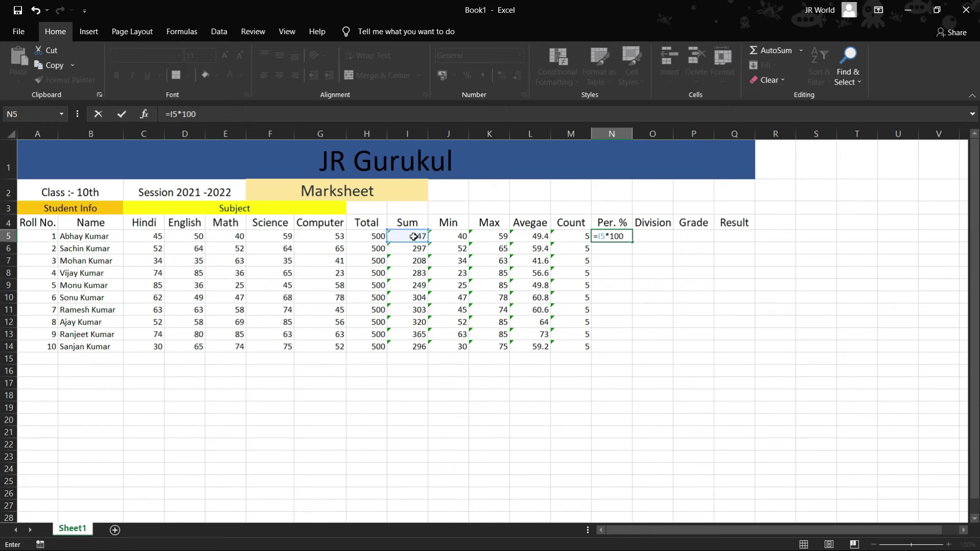
click(379, 237)
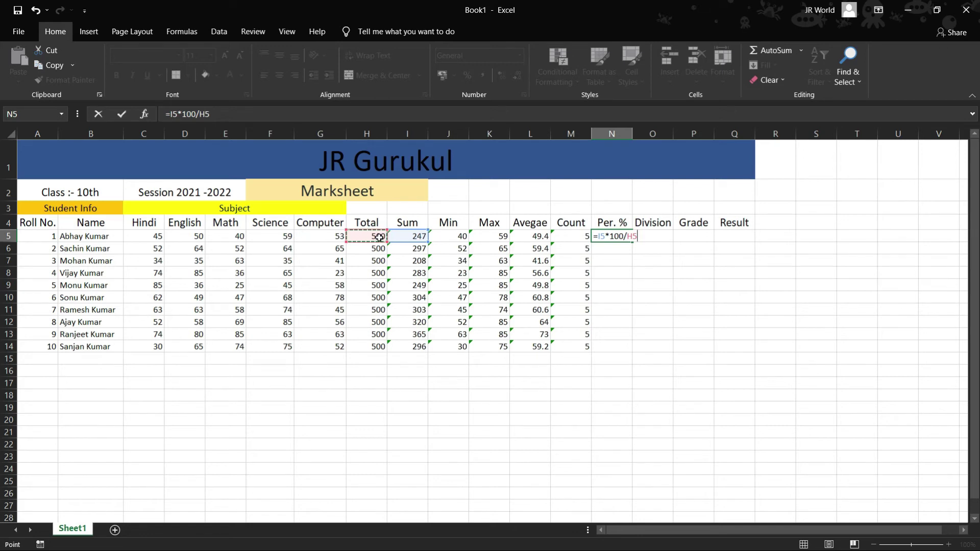
text())
key(Return)
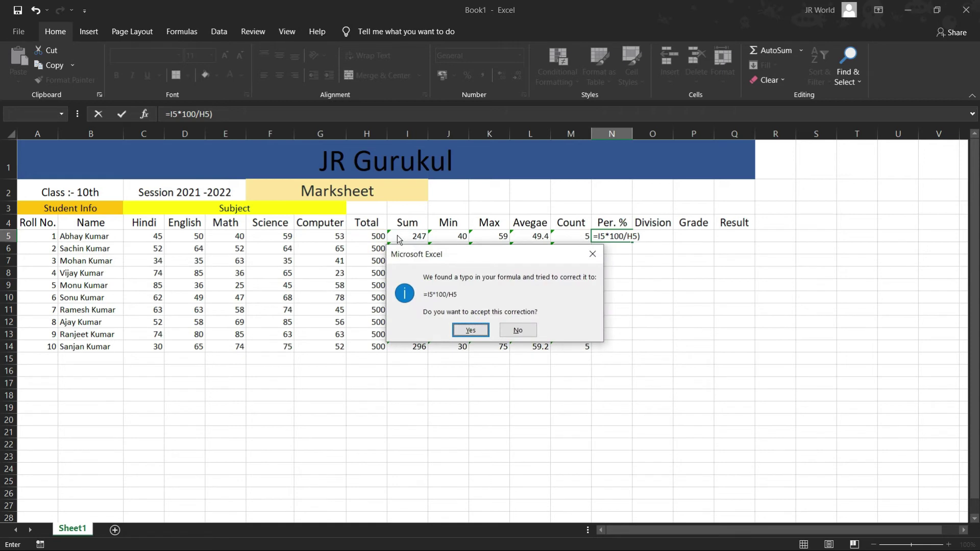
click(470, 330)
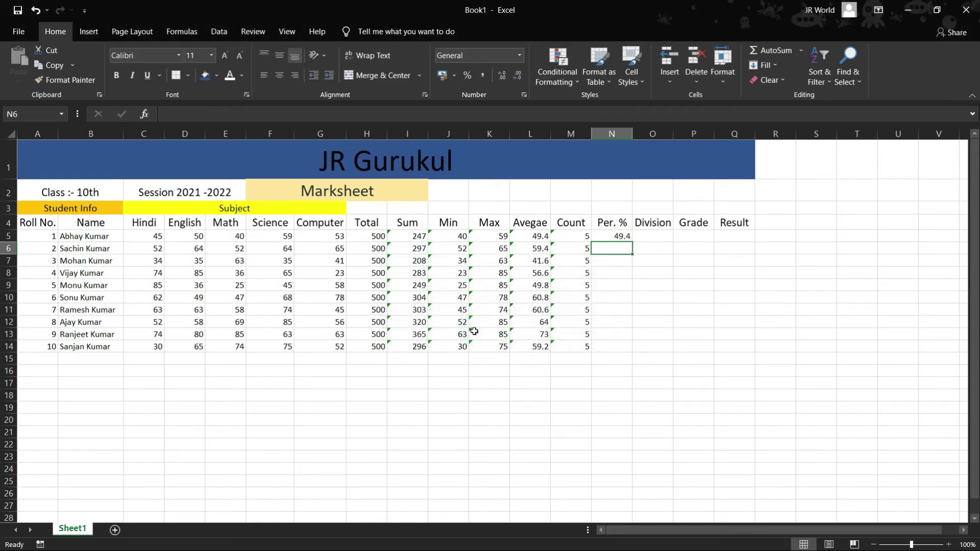
click(622, 238)
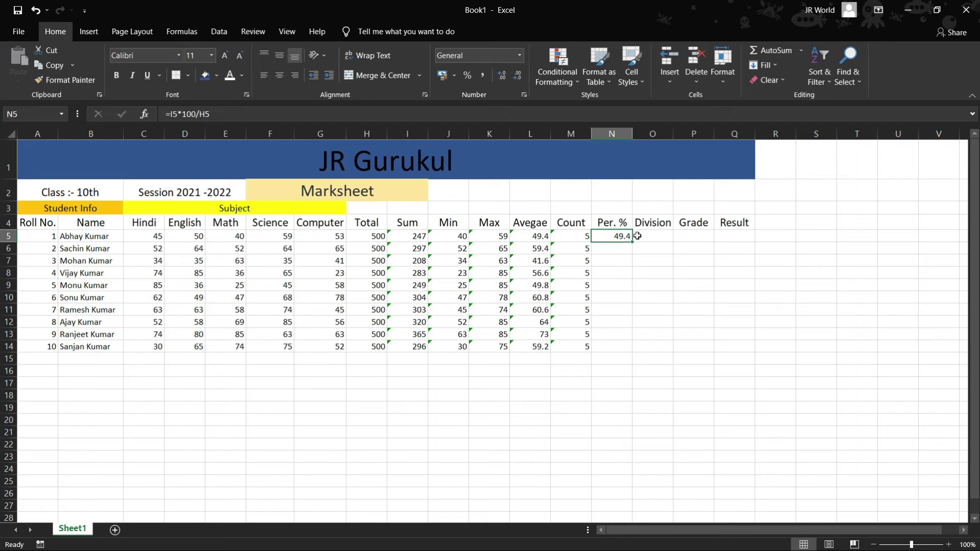
drag(633, 241, 636, 357)
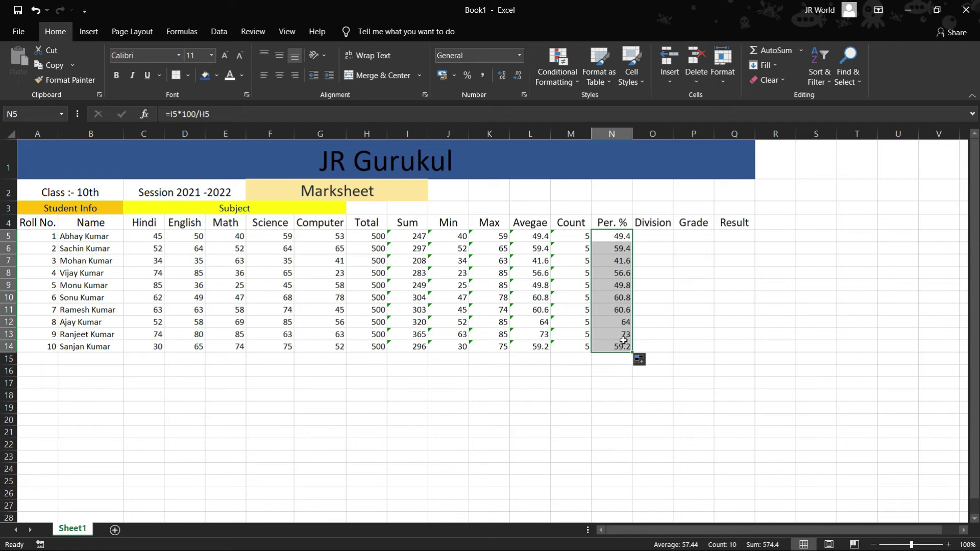
Calculate the Division in O5 with =IF(N5>60,"1st",IF(N5>45,"2nd",IF(N5>33,"3rd","Fail"))) and fill the formula down to O14
click(644, 235)
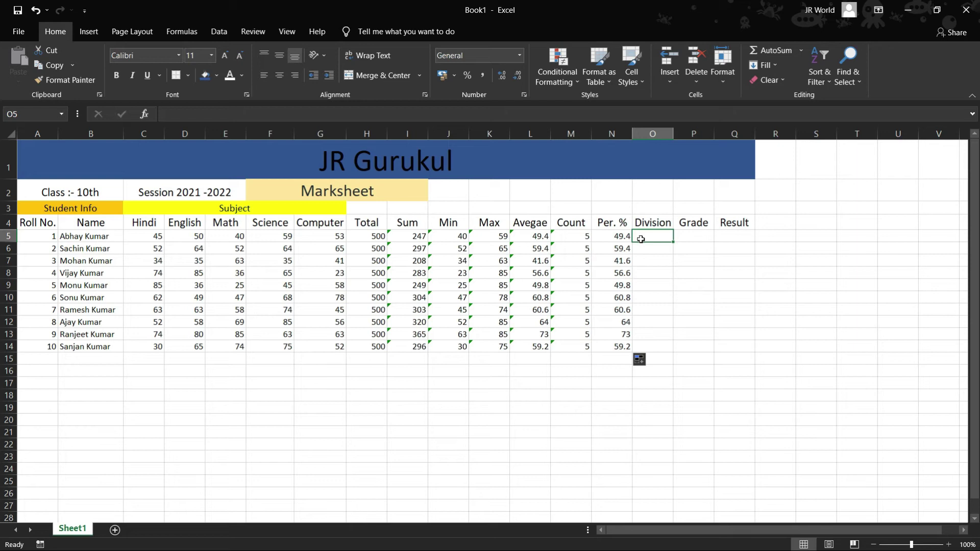
click(646, 235)
text(=)
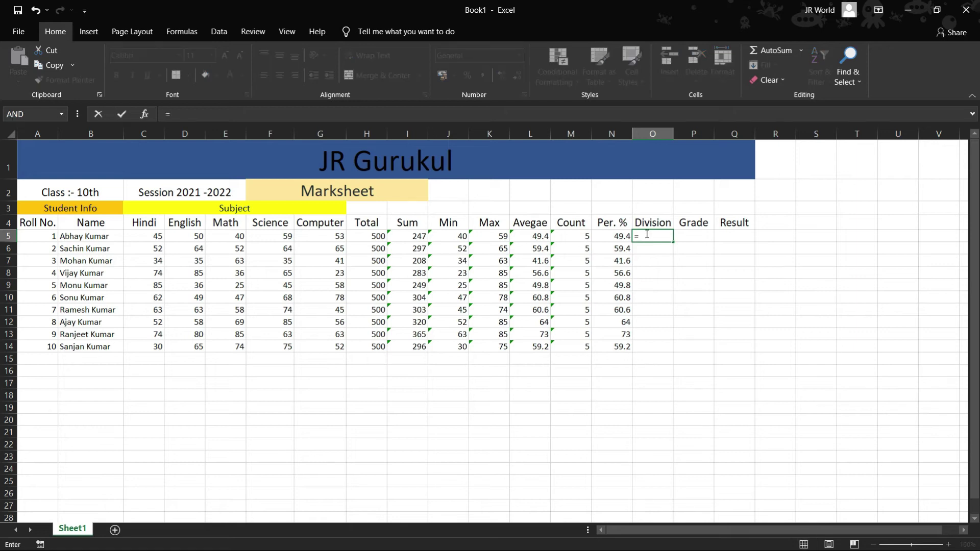
text(IF)
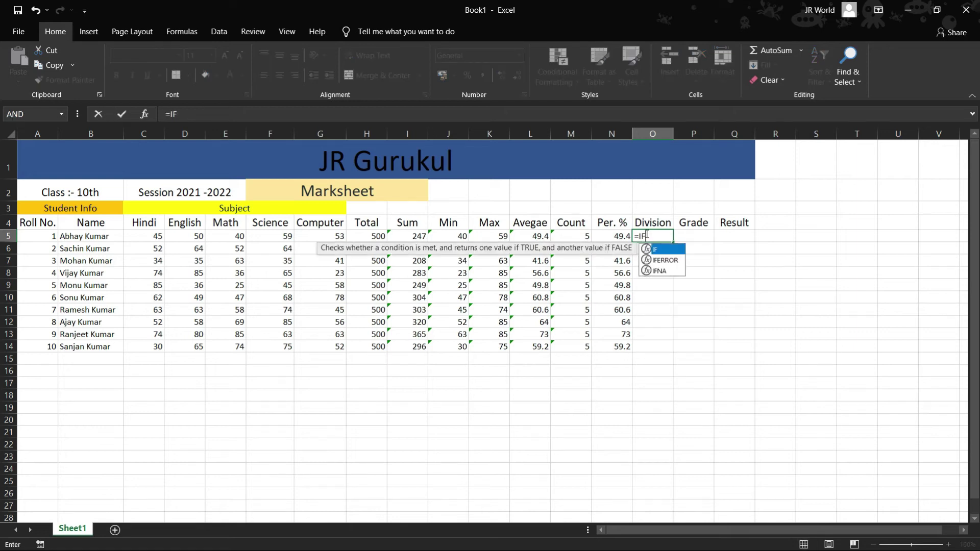
text(()
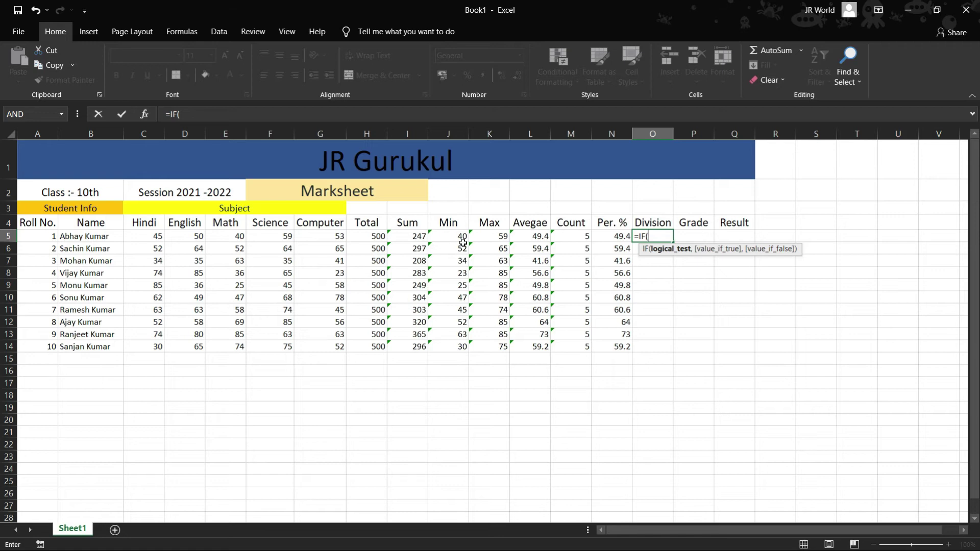
click(610, 237)
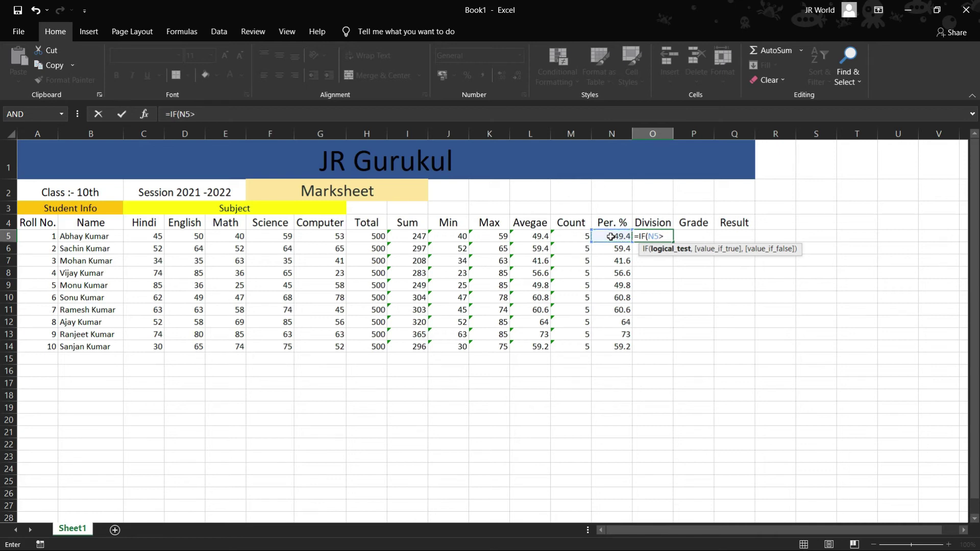
text(60,)
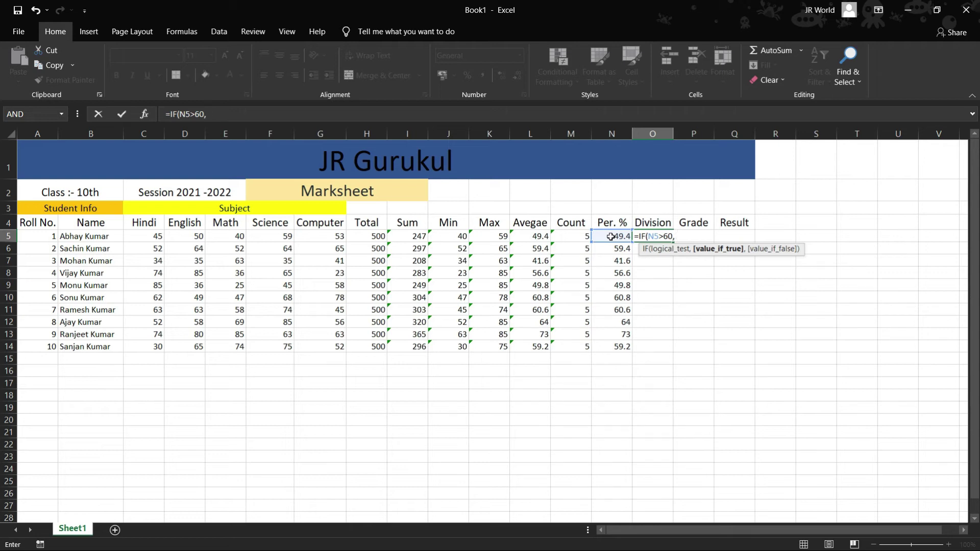
text("1st",IF)
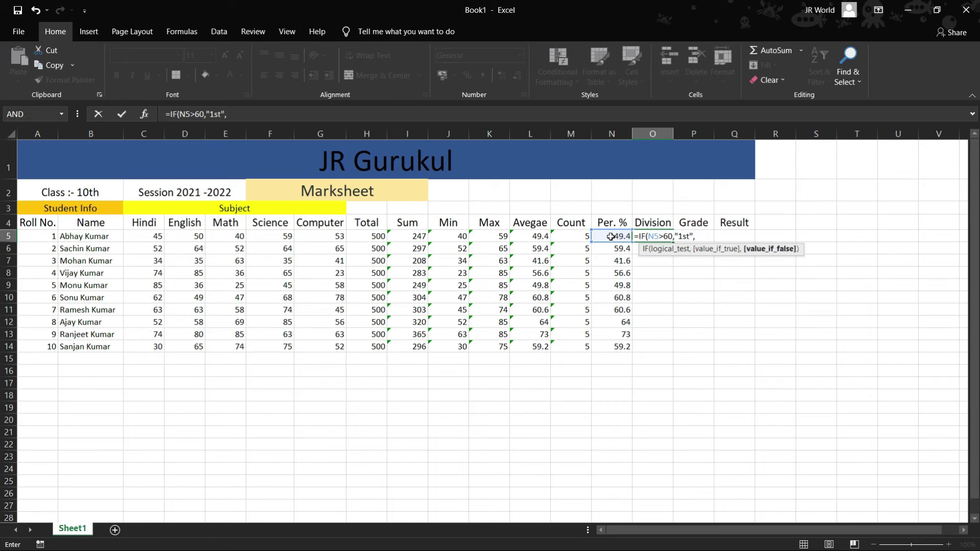
text(()
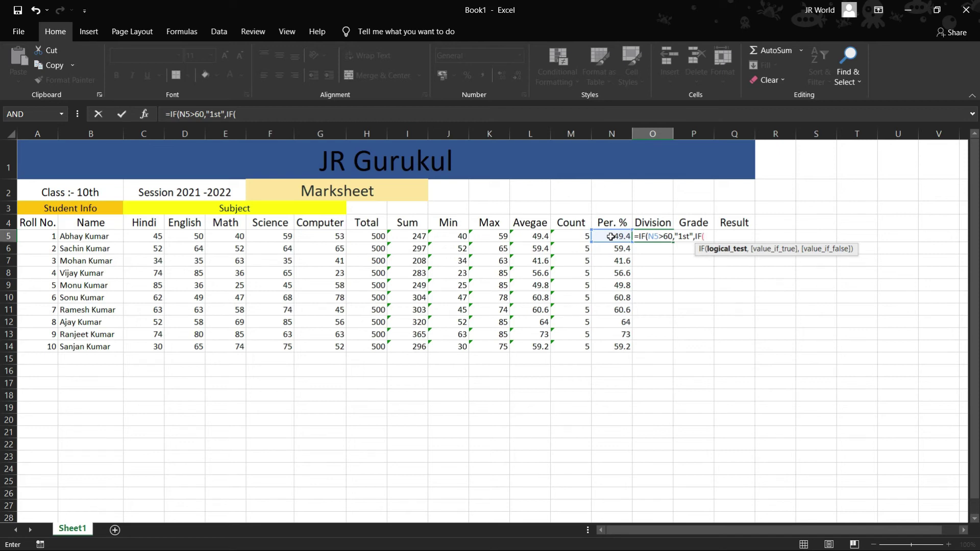
click(611, 236)
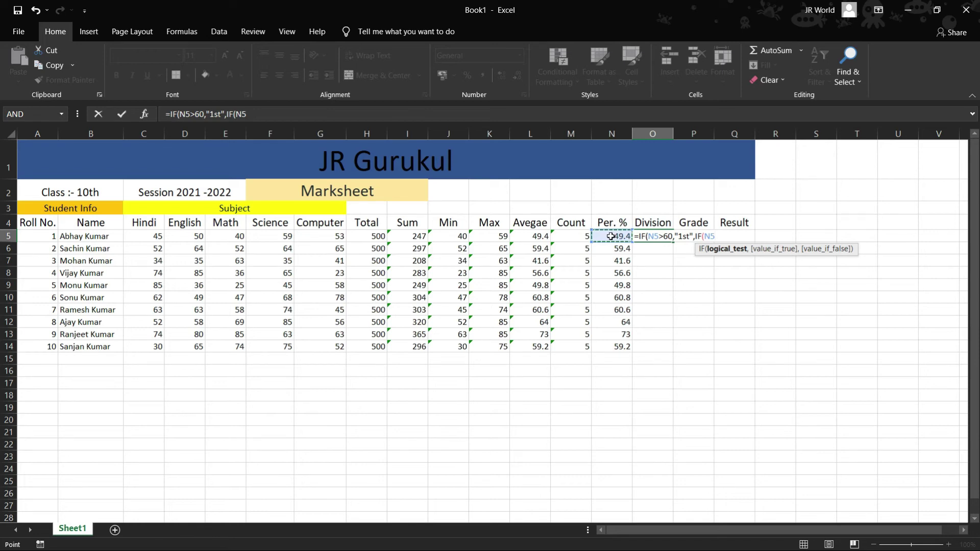
text(>45,"2nd",)
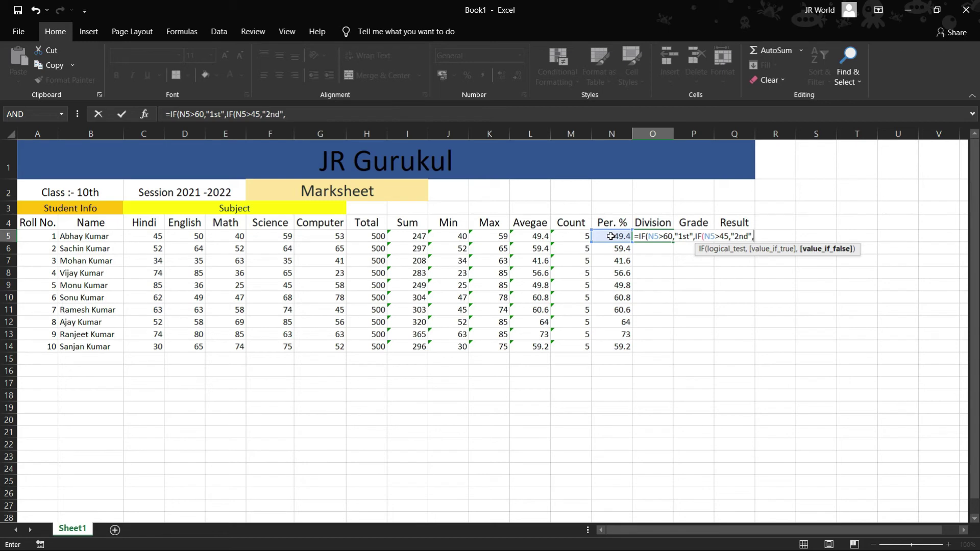
text(I)
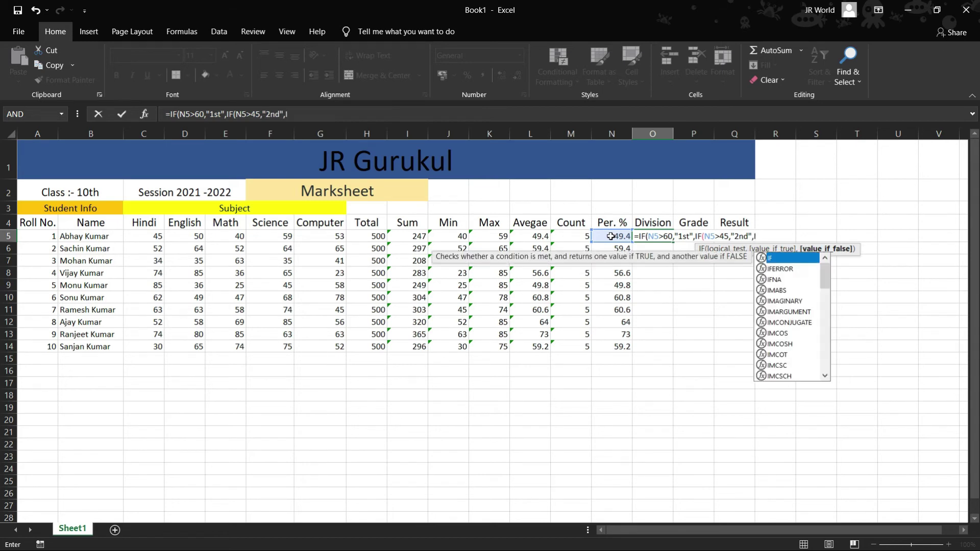
text(F()
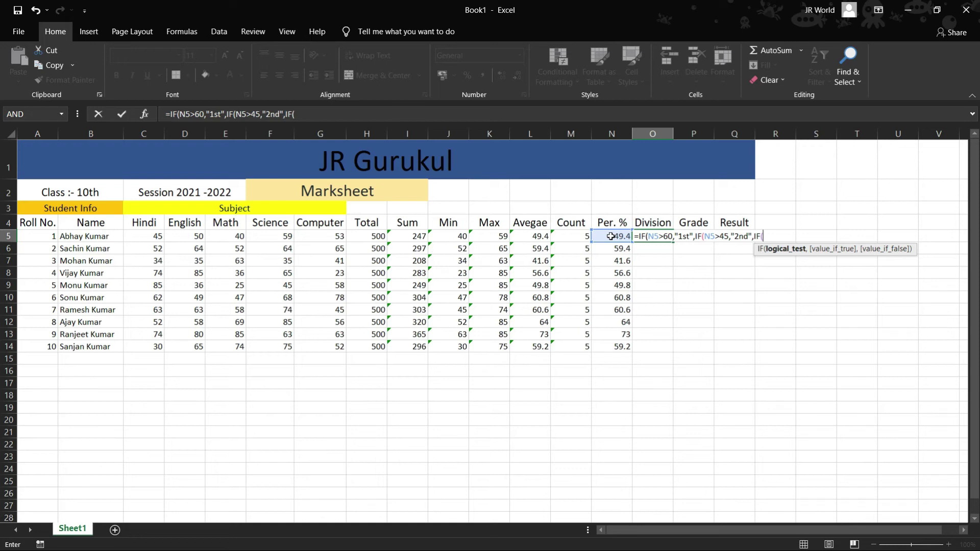
click(609, 235)
text(>33)
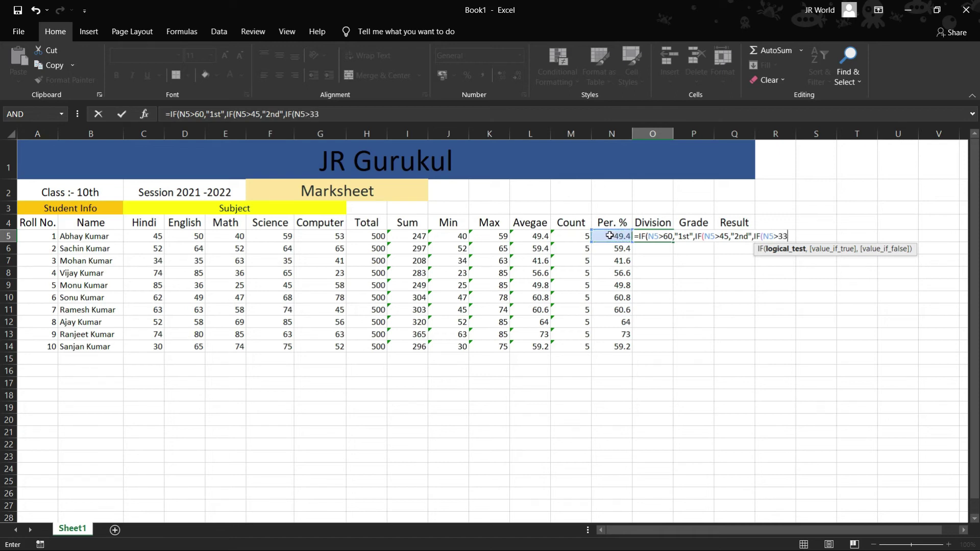
text(,"3rd")
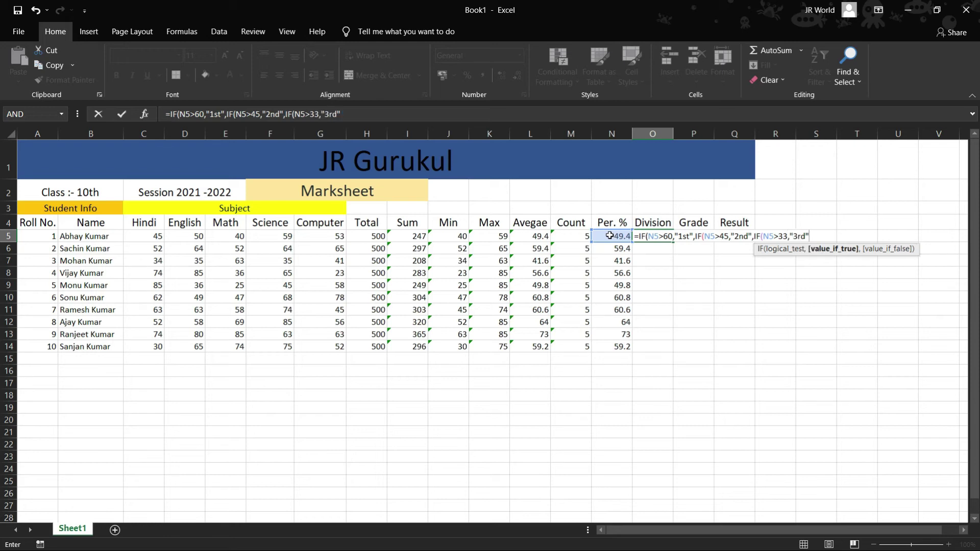
text(,)
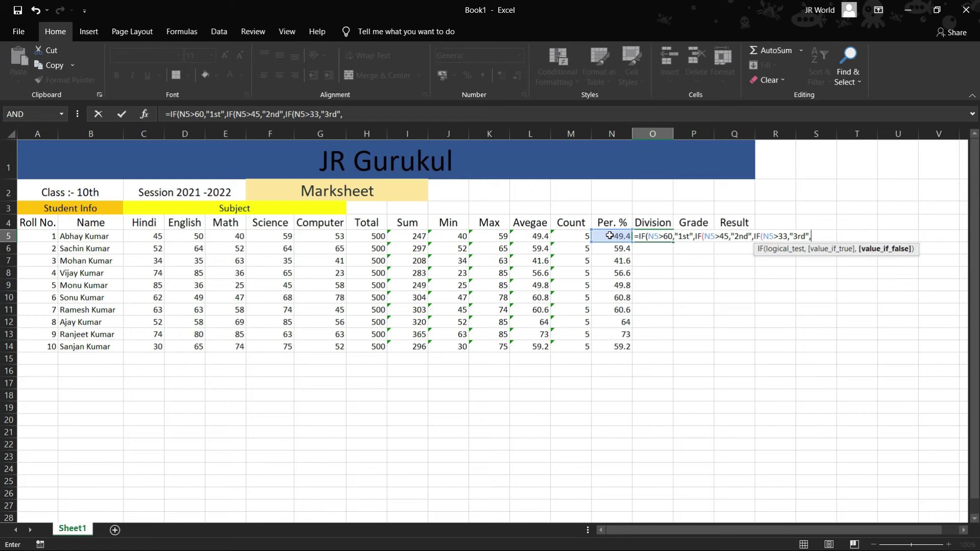
text("Fail")
text())
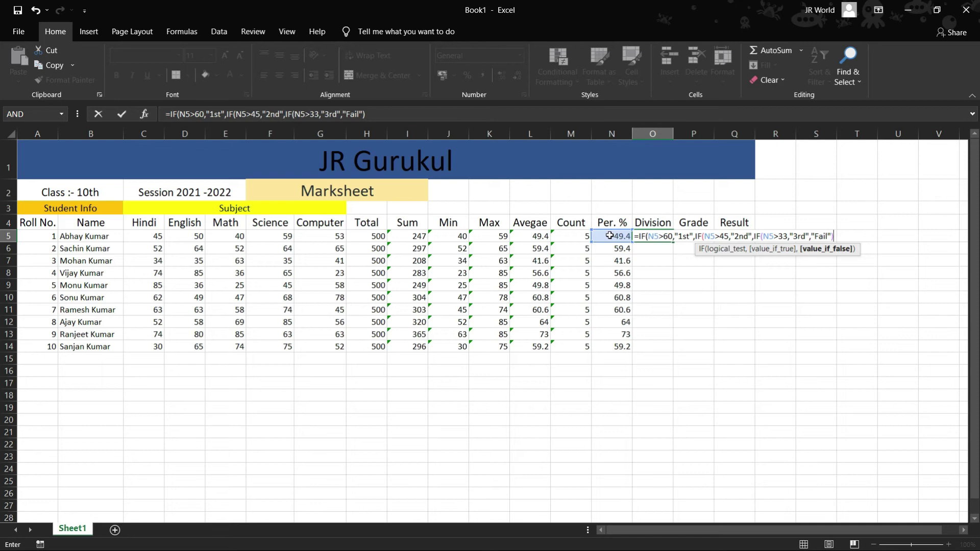
text())
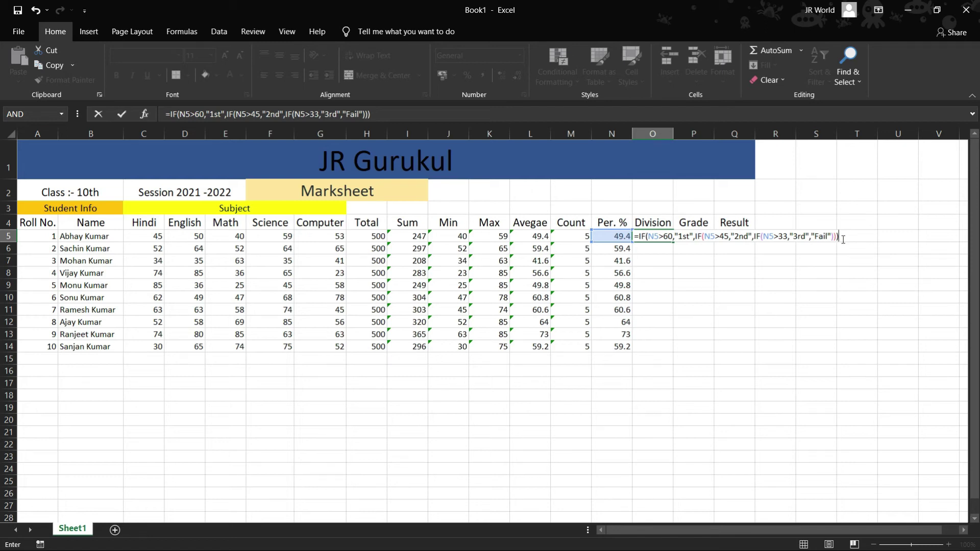
key(Return)
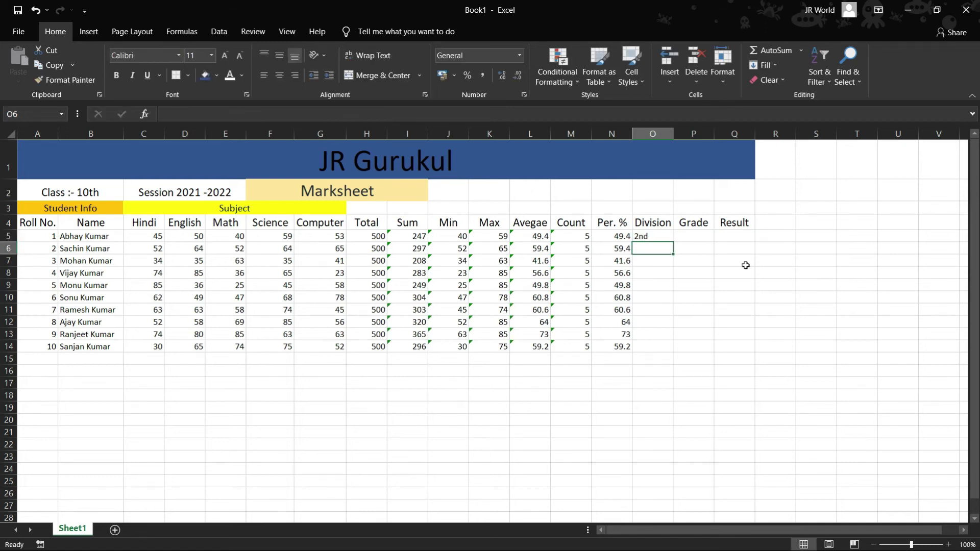
click(664, 235)
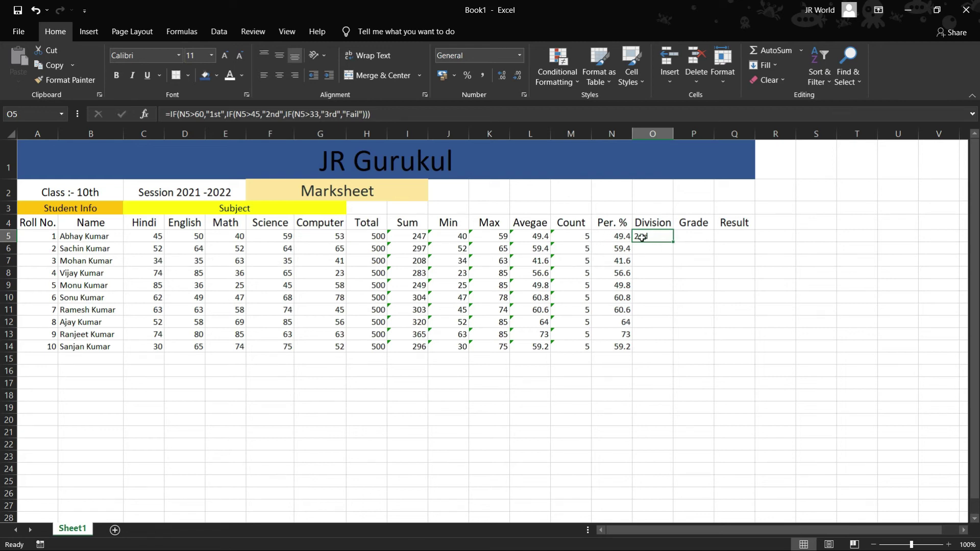
drag(673, 241, 675, 358)
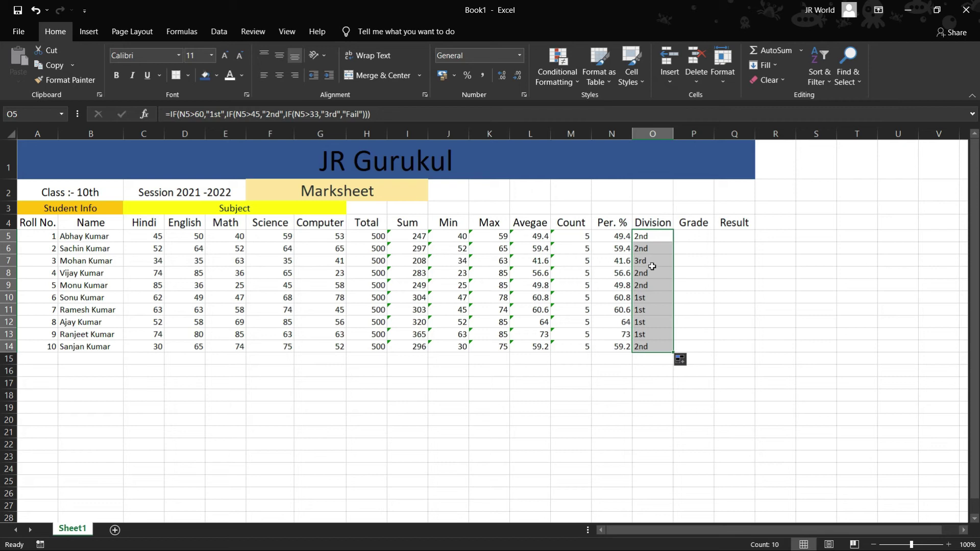
Start the Grade formula in P5 with =IF(N5>80,"A+", using the percentage cell as the tested value
click(703, 236)
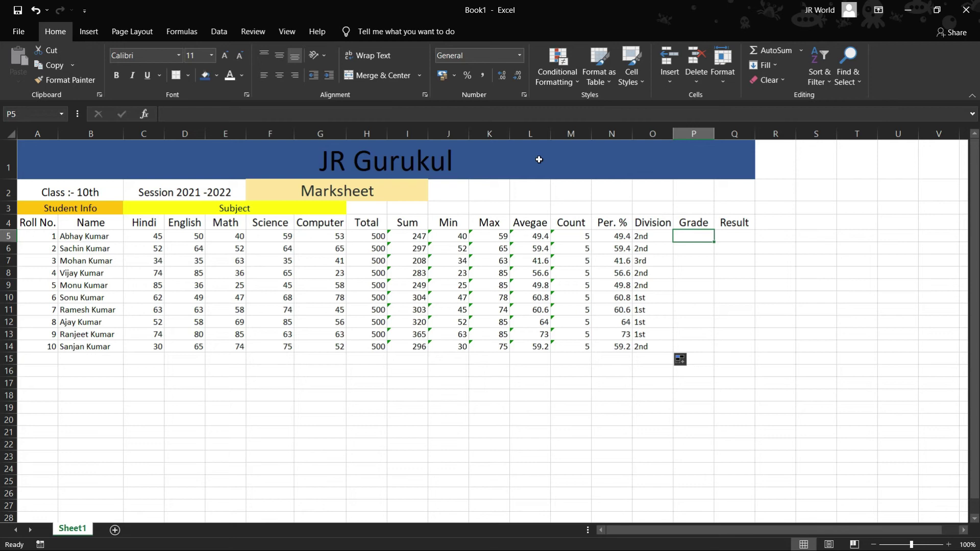
text(=)
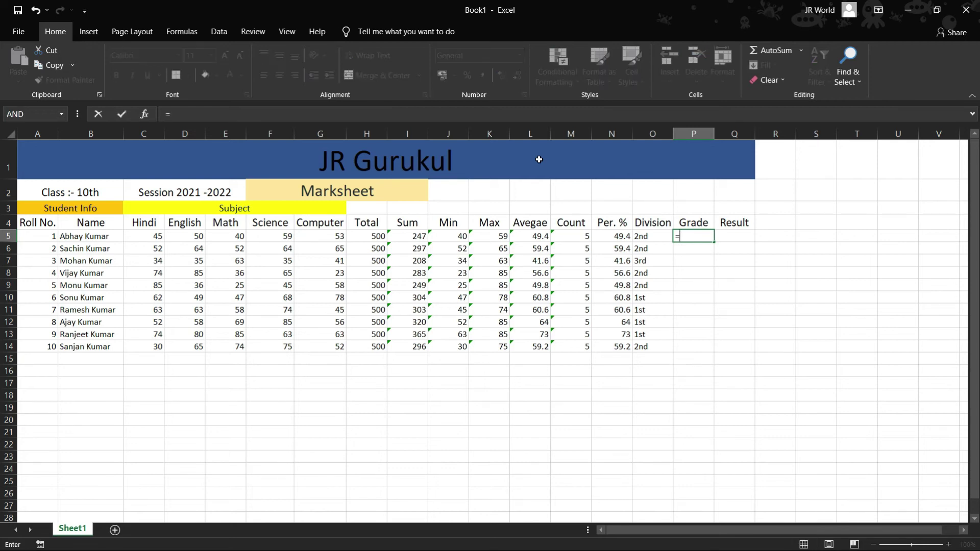
text(IF()
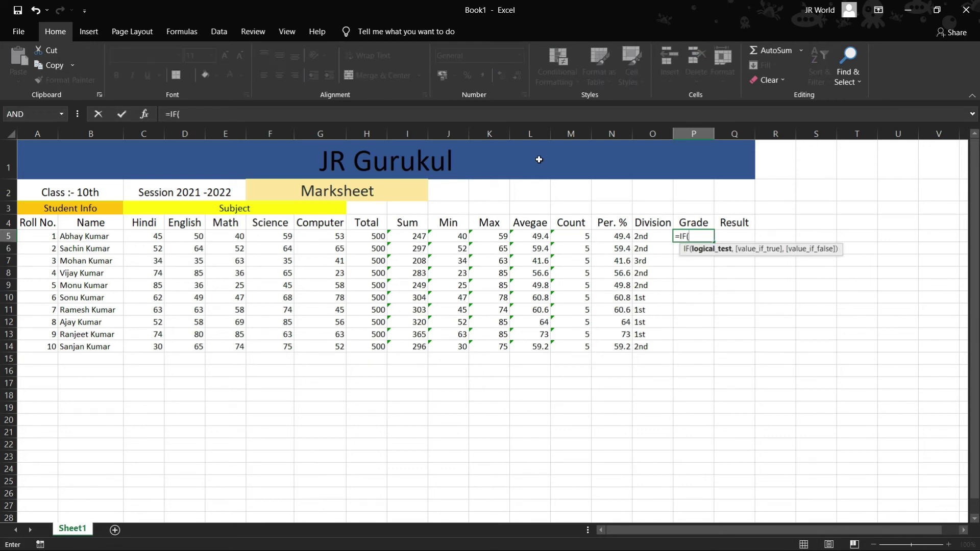
click(618, 237)
text(>)
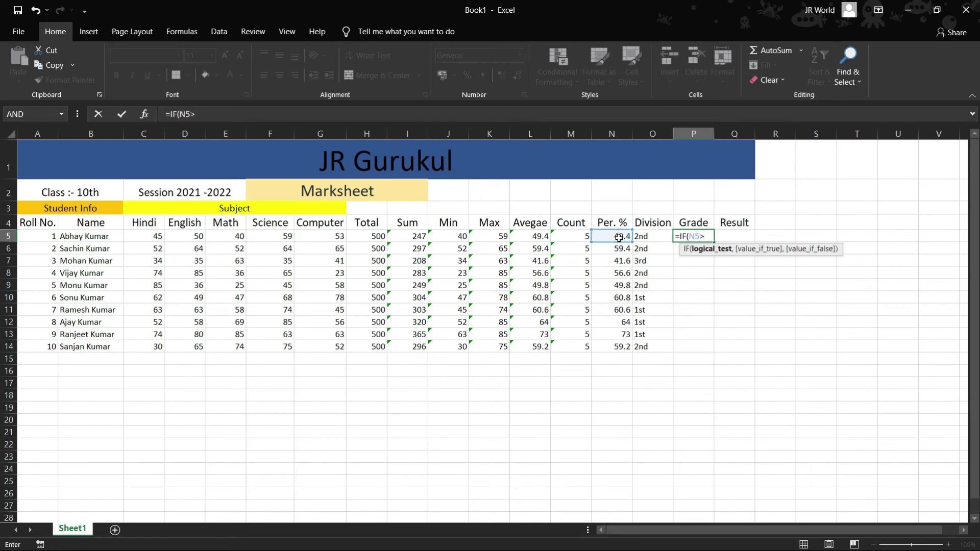
text(80,"A+",)
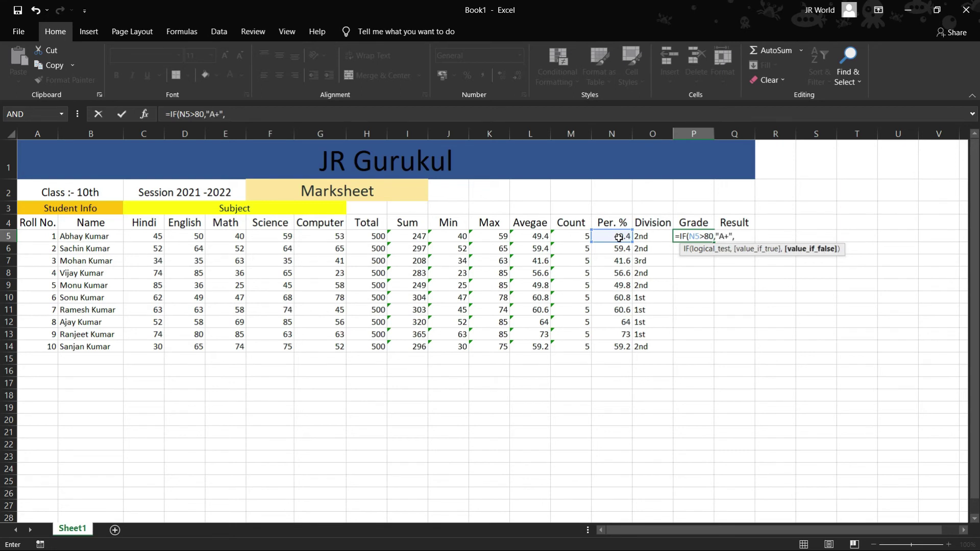
Add the nested condition IF(N5>70,"A" as the value-if-false part of the P5 Grade formula
click(616, 235)
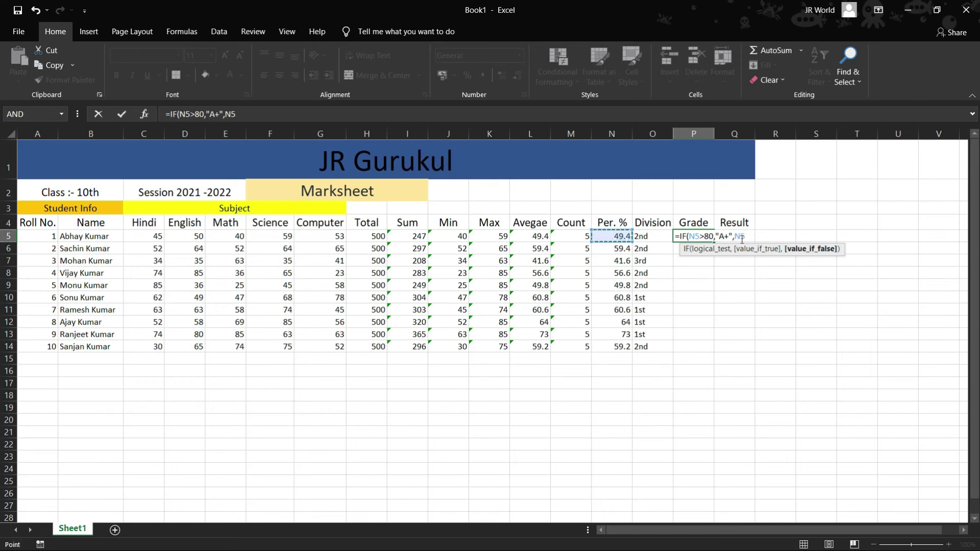
drag(744, 236, 735, 238)
text(If)
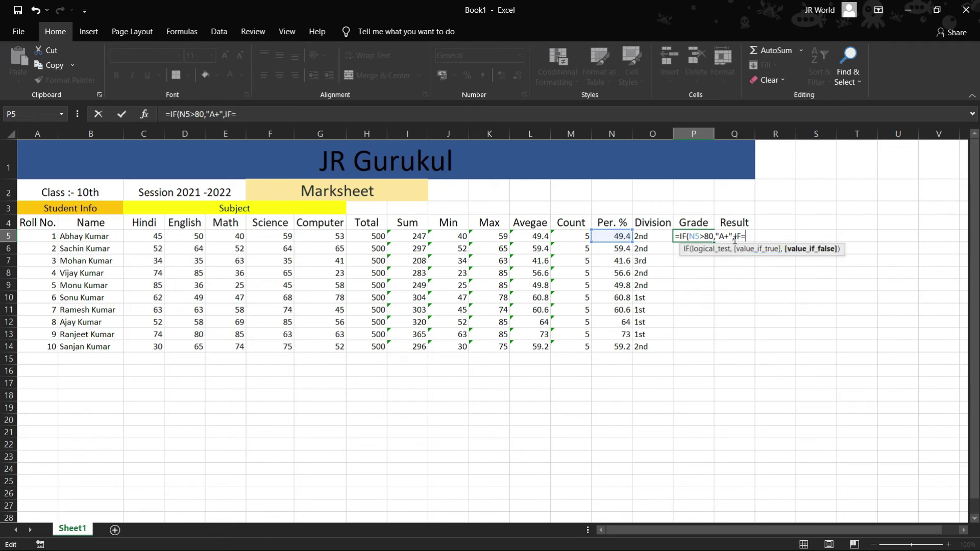
key(Tab)
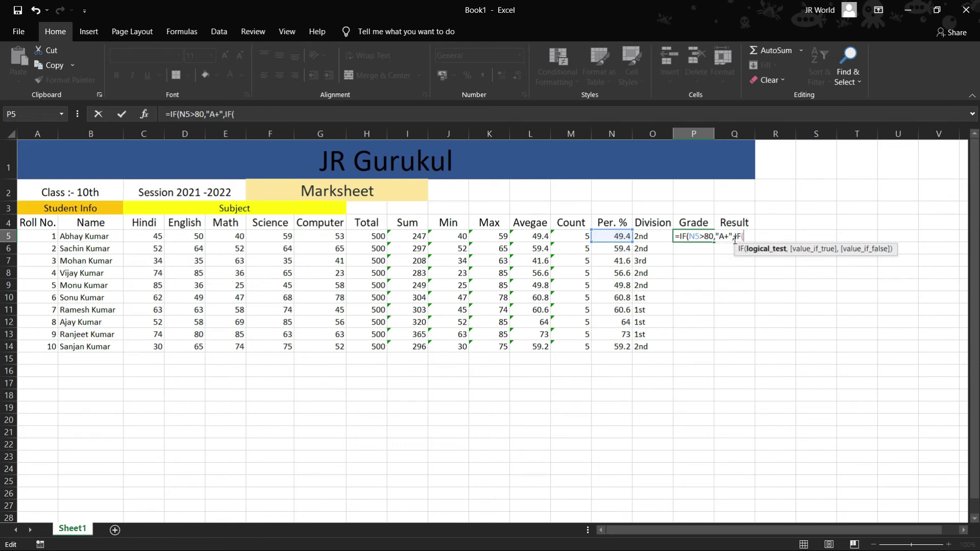
click(624, 238)
text(>&)
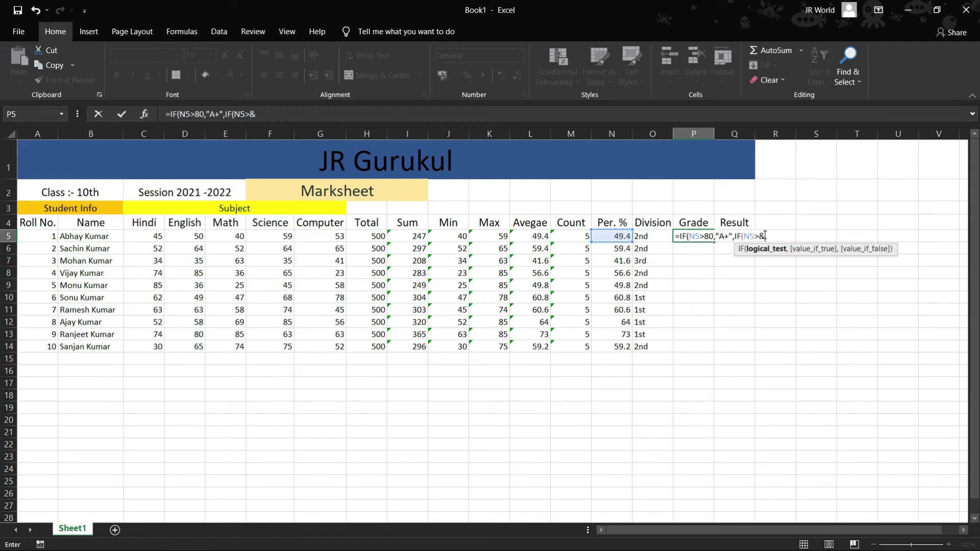
key(BackSpace)
text(70,"A")
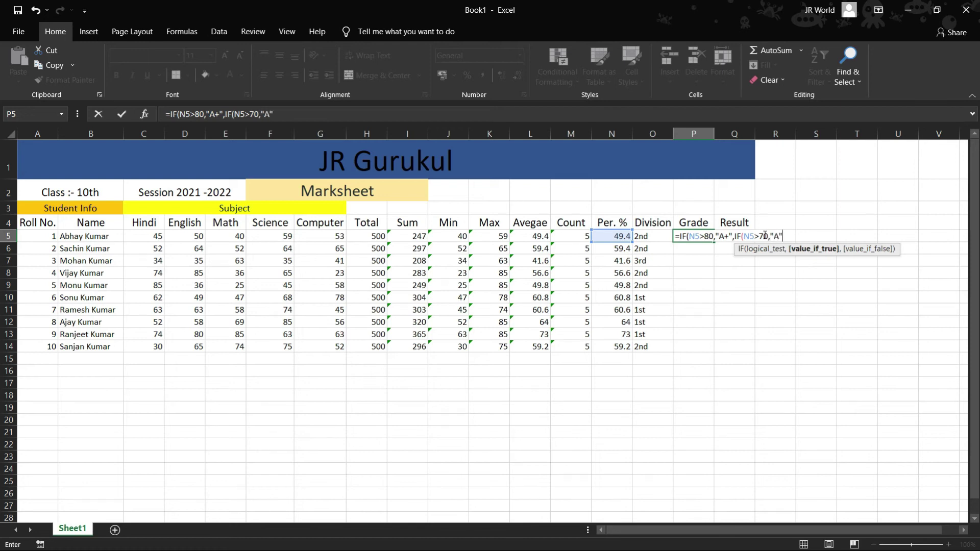
Copy the ,IF(N5>70,"A" segment of the P5 formula and append it twice at the formula's end
text(,)
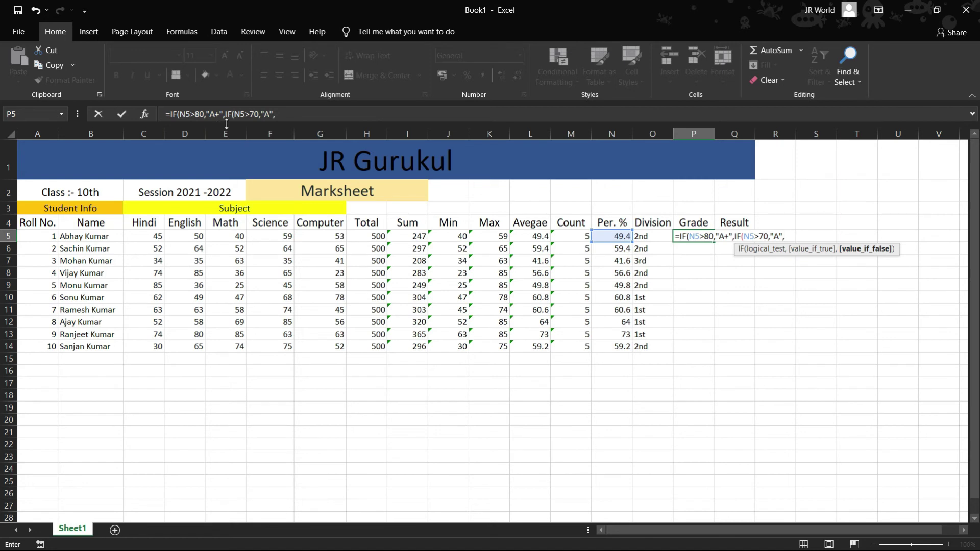
click(297, 117)
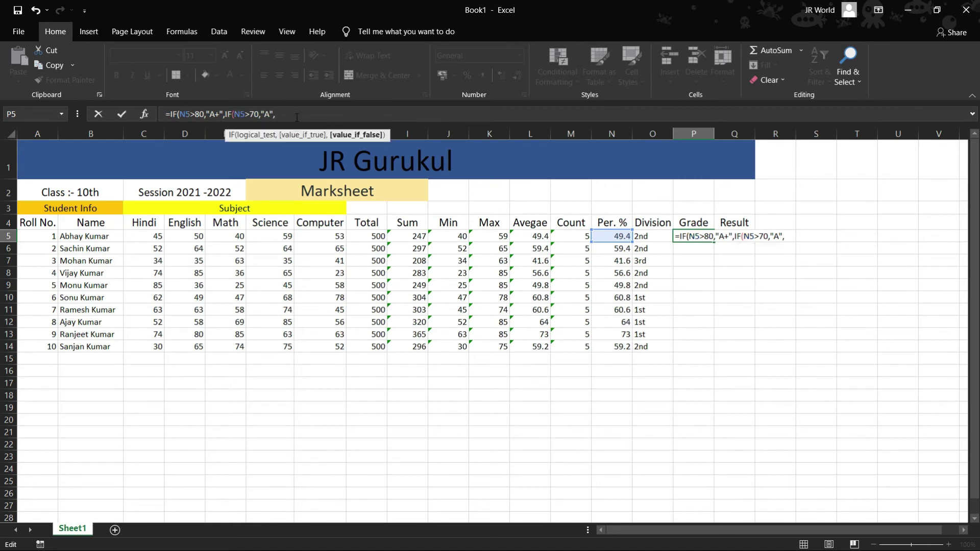
key(BackSpace)
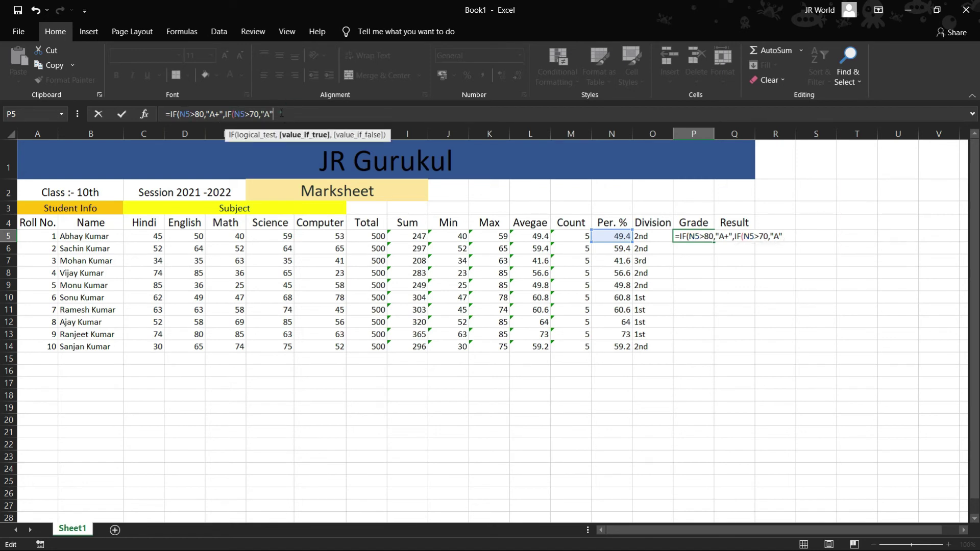
click(224, 115)
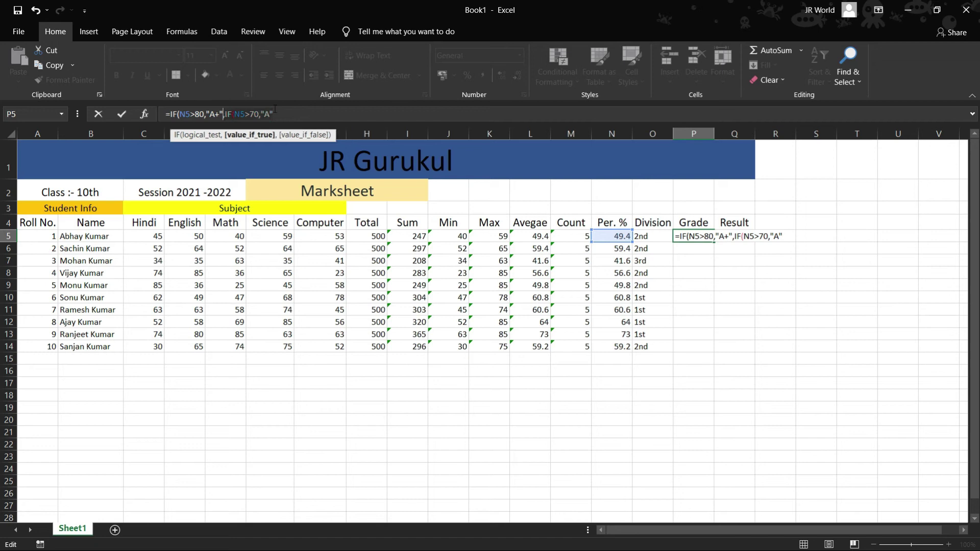
click(285, 113)
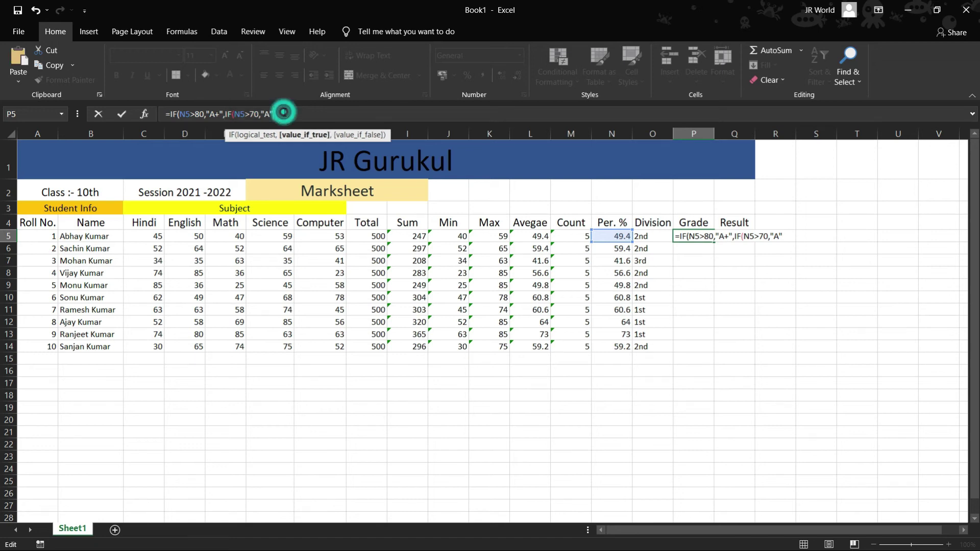
text(,IF(N5>70,"A")
text(,IF(N5>70,"A")
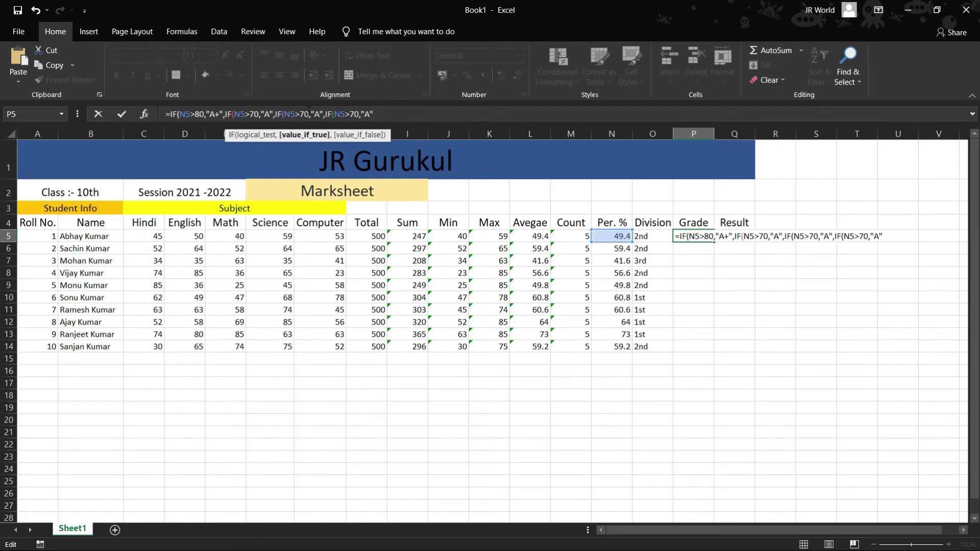
Change the thresholds of the two repeated IF conditions in the P5 formula to 60 and 50
click(299, 114)
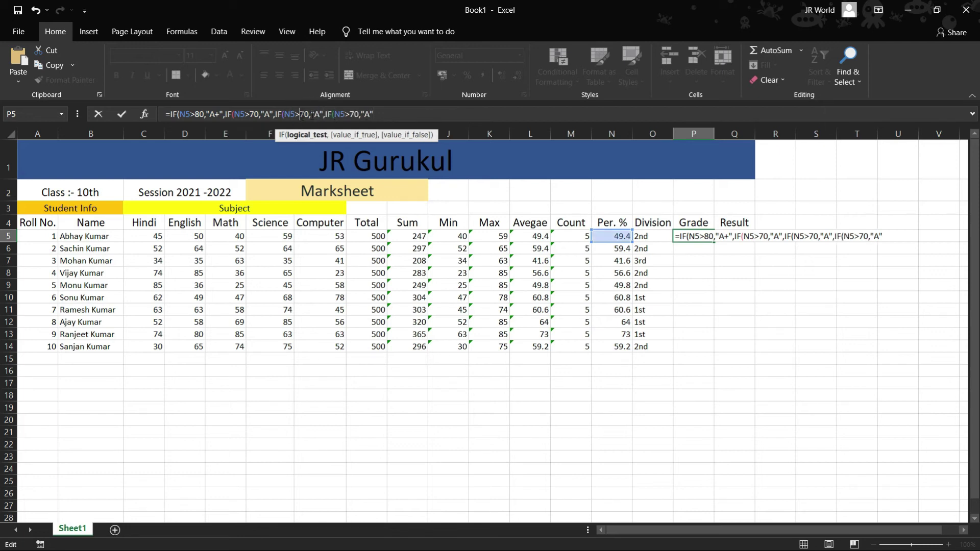
key(Delete)
text(6)
click(354, 114)
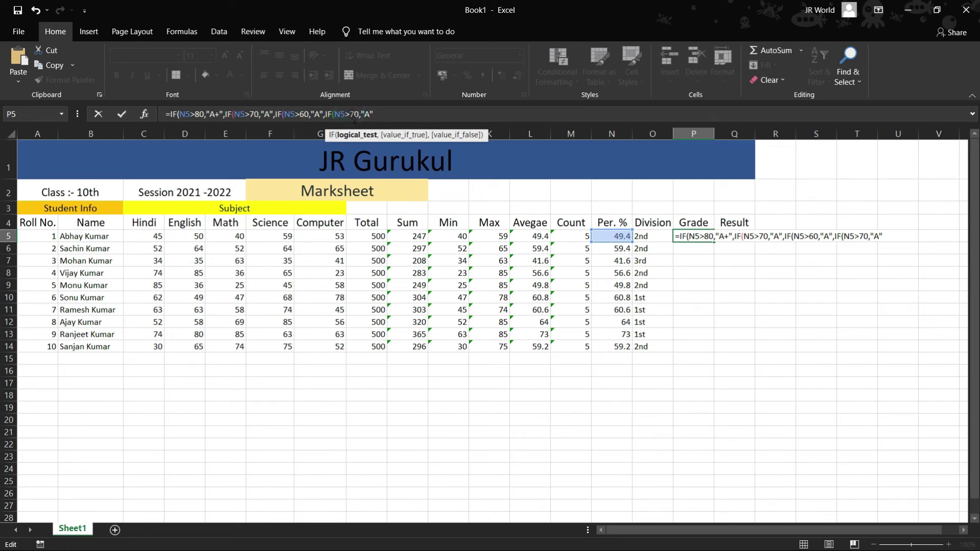
key(BackSpace)
text(5)
Append another copy of the nested IF segment to the P5 formula and set its threshold to 40
click(378, 114)
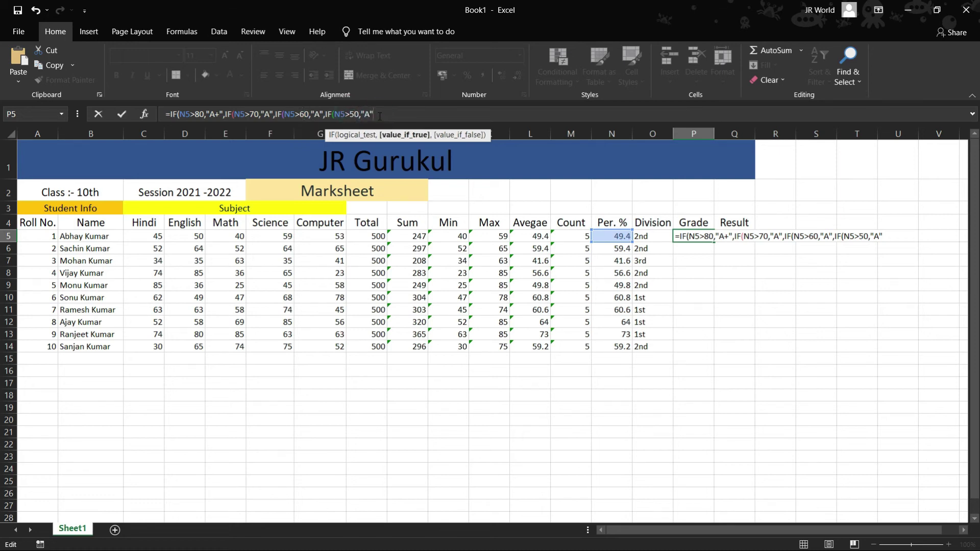
text(,IF(N5>70,"A")
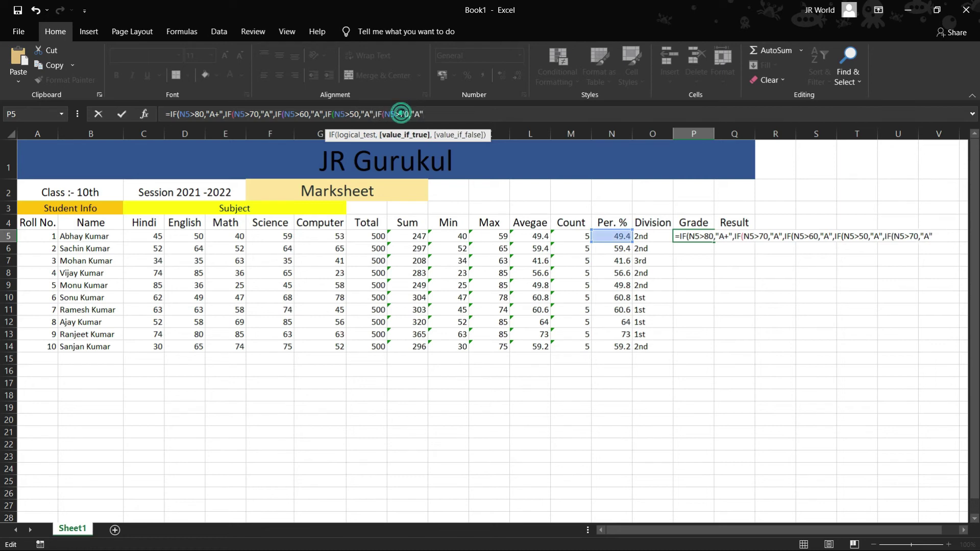
click(405, 114)
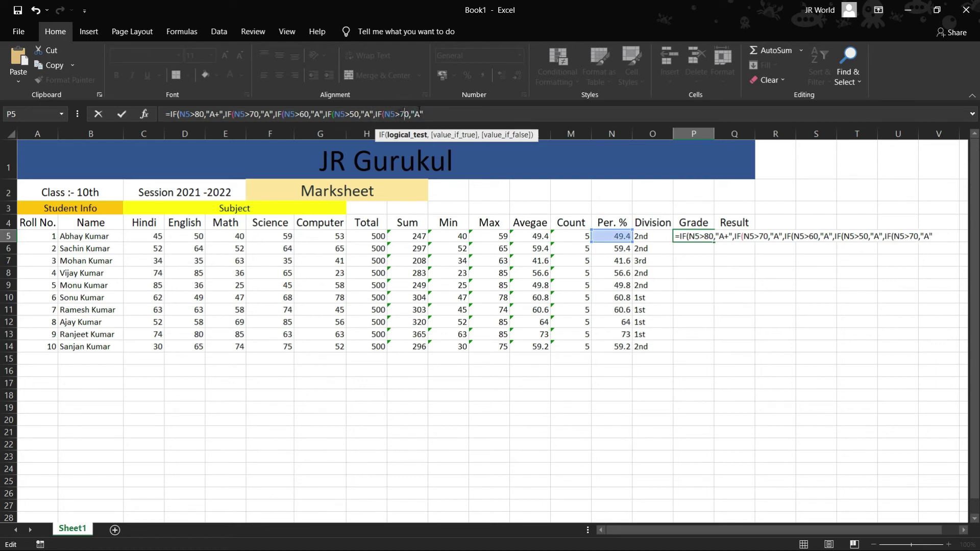
key(BackSpace)
text(4)
Append one more copy of the nested IF segment to the P5 formula and set its threshold to 33
click(447, 115)
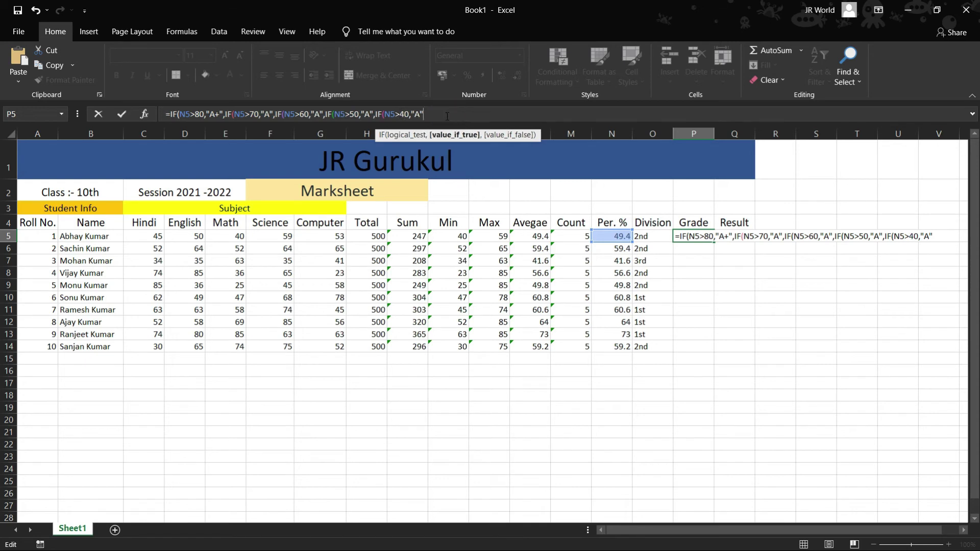
text(,IF(N5>70,"A")
click(454, 113)
click(449, 114)
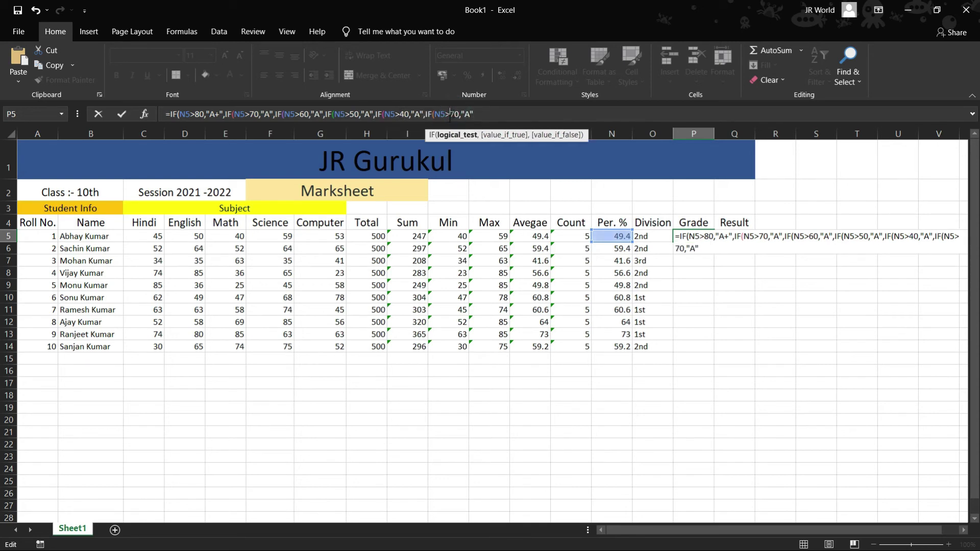
click(458, 115)
key(BackSpace)
key(BackSpace)
text(33)
Set the grades returned for thresholds 60, 50, 40 and 33 in the P5 formula to "B", "C", "D" and "E"
click(316, 114)
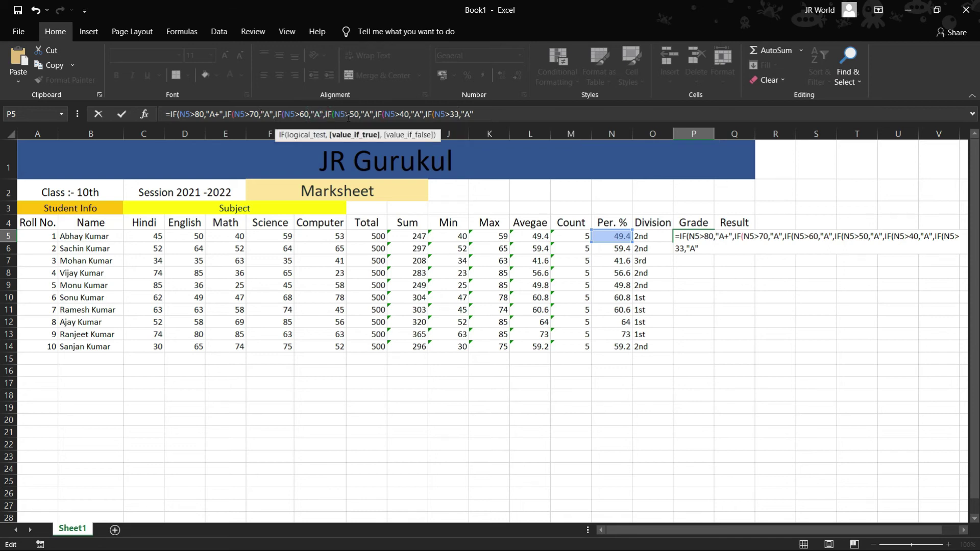
key(BackSpace)
text(B)
click(372, 114)
key(BackSpace)
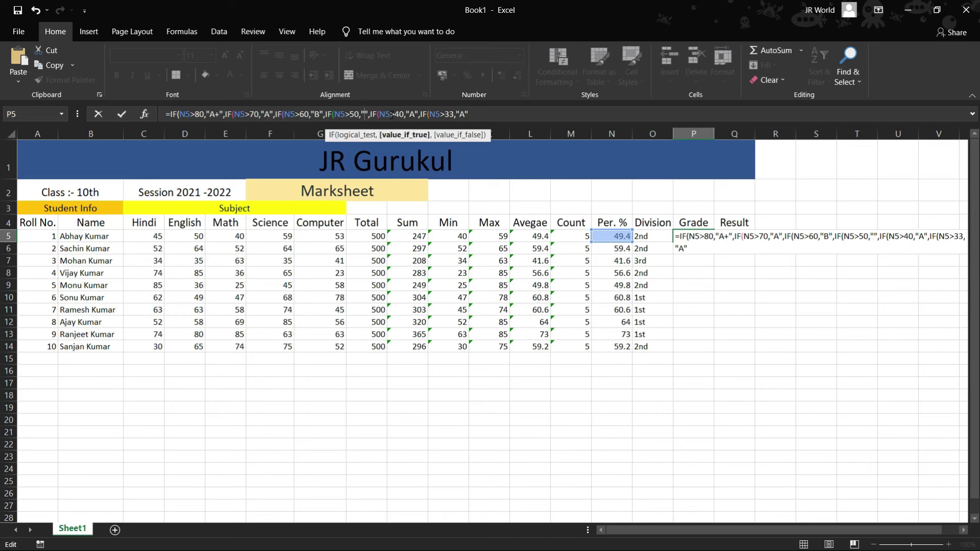
text(C)
click(420, 113)
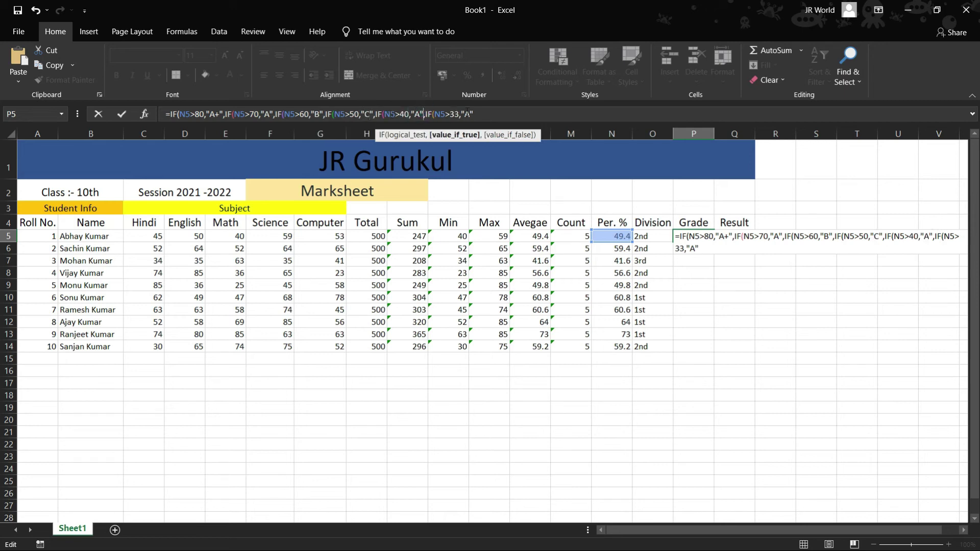
key(BackSpace)
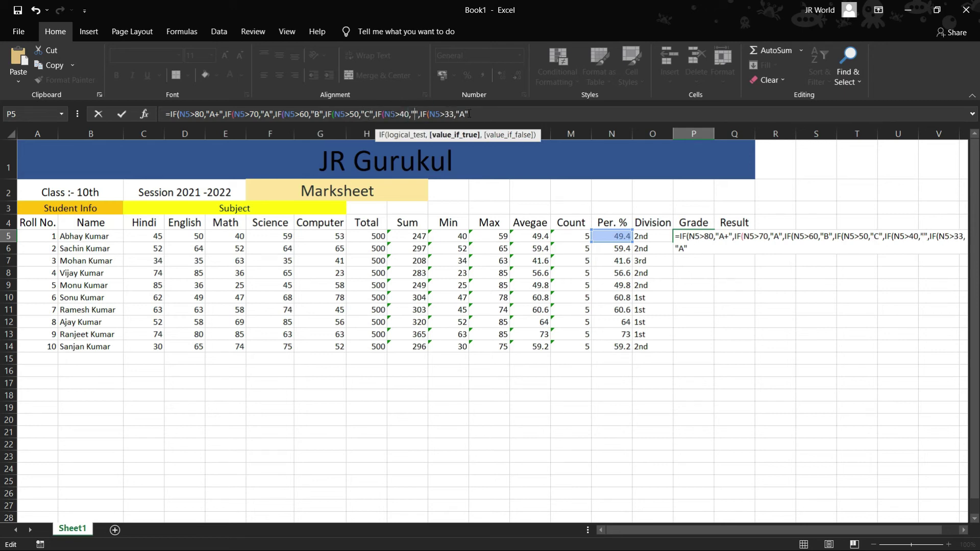
text(D)
click(470, 114)
key(BackSpace)
text(E)
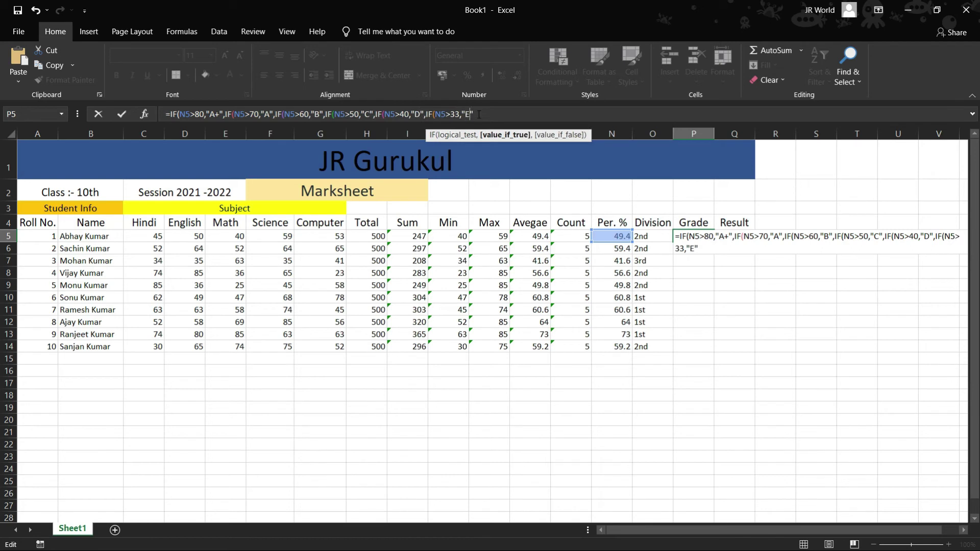
Finish the P5 Grade formula with "Fail" as the last value and six closing parentheses, and fill it down to P14
text(,Fa)
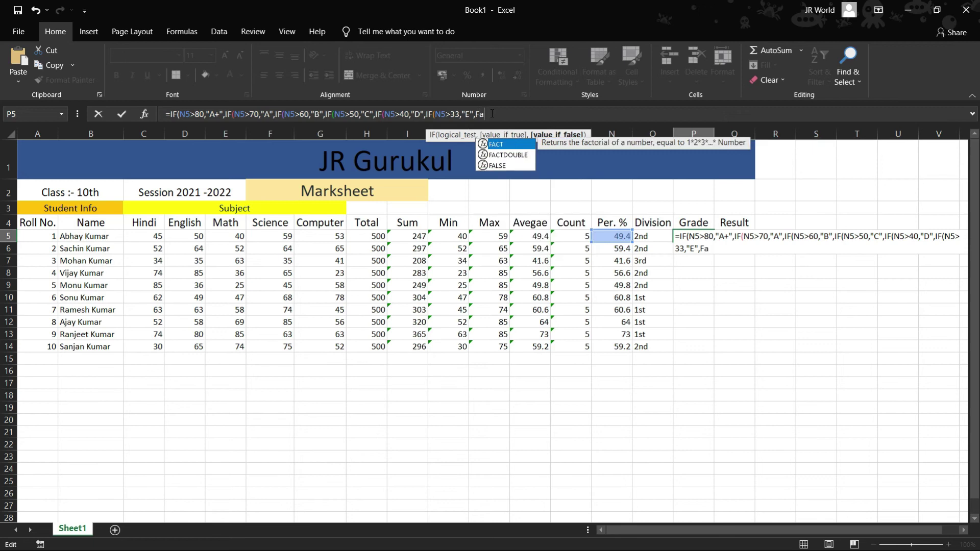
key(BackSpace)
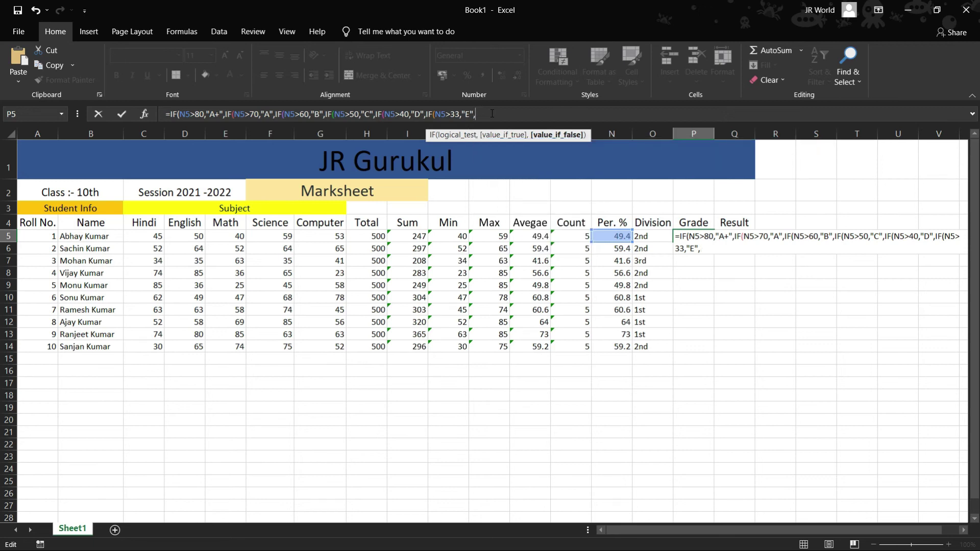
text(ail")
text())))
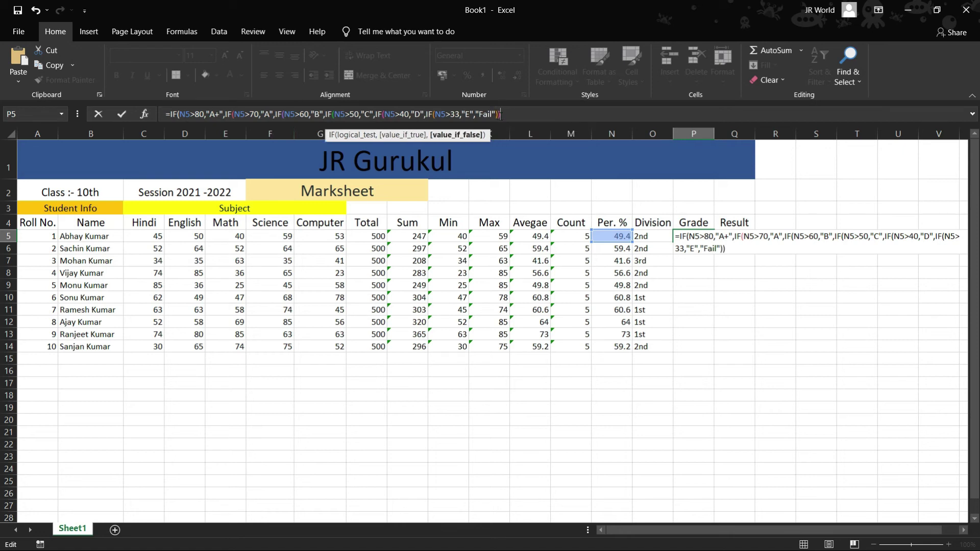
text()))
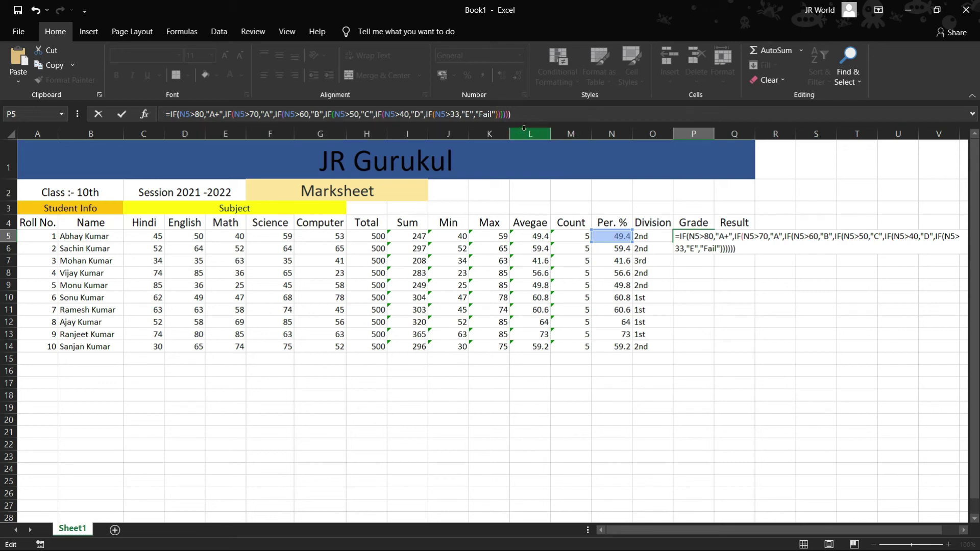
key(Return)
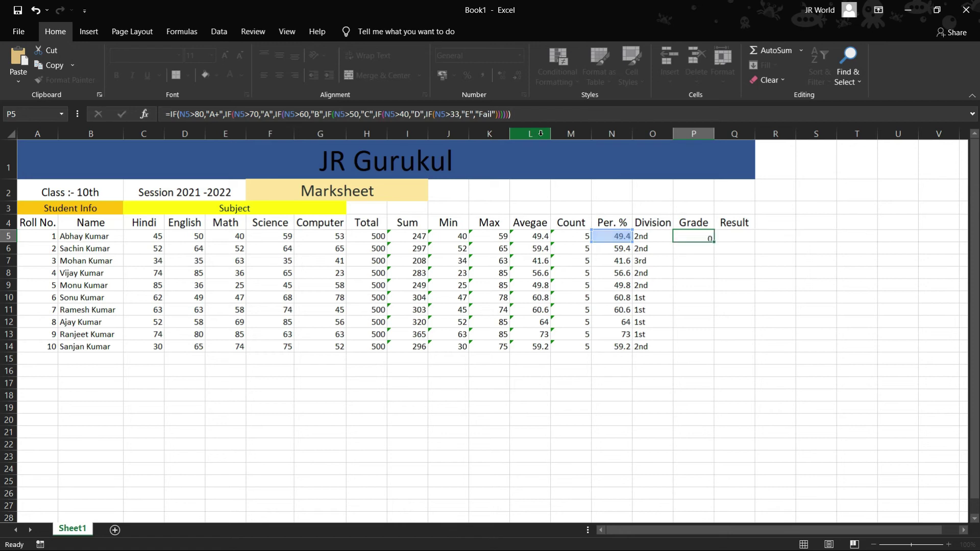
click(698, 238)
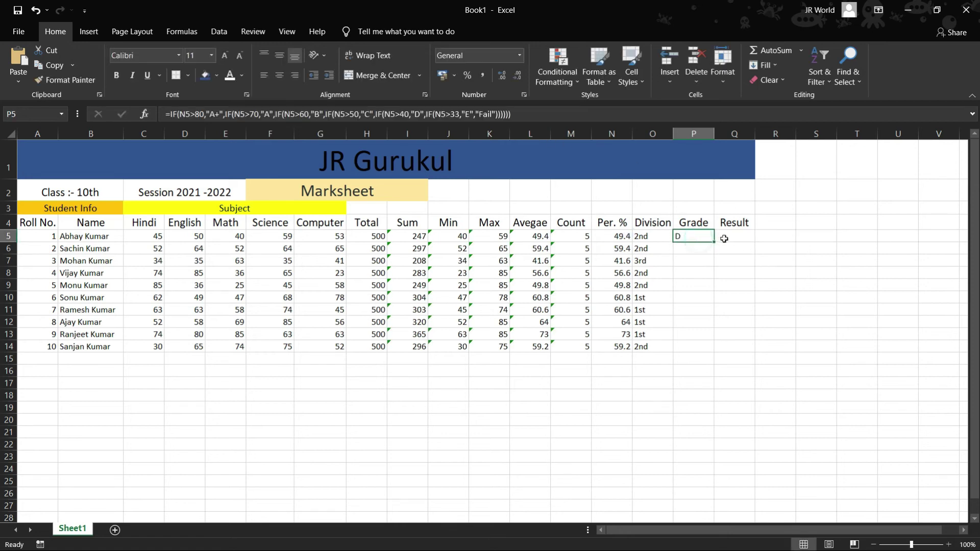
drag(715, 244, 715, 347)
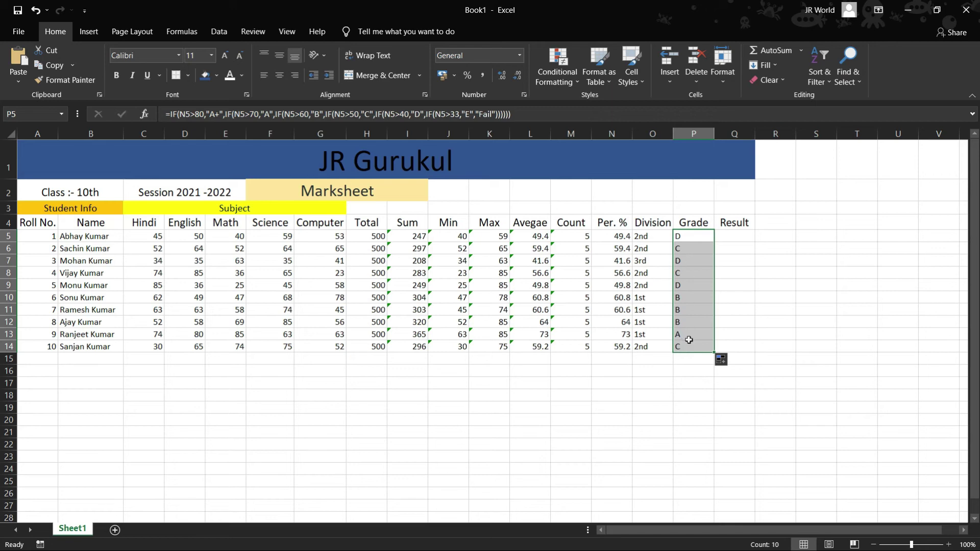
Start the Result formula in Q5 with an IF function testing whether the percentage in N5 is greater than 33
click(731, 238)
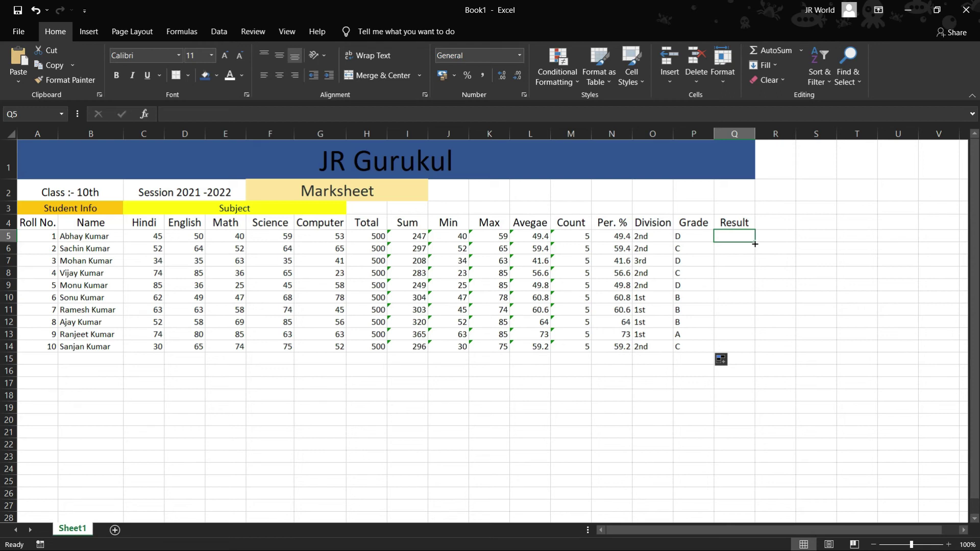
double_click(740, 236)
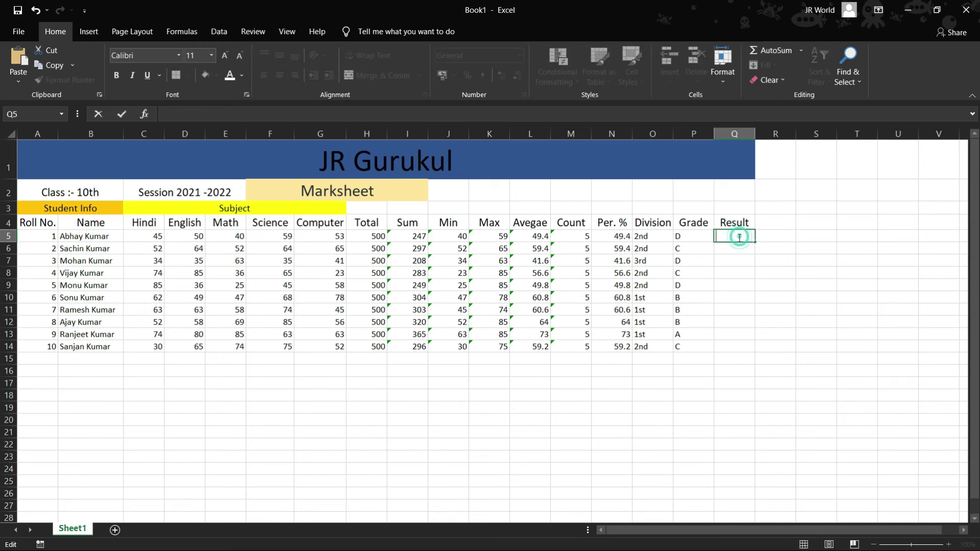
text(=)
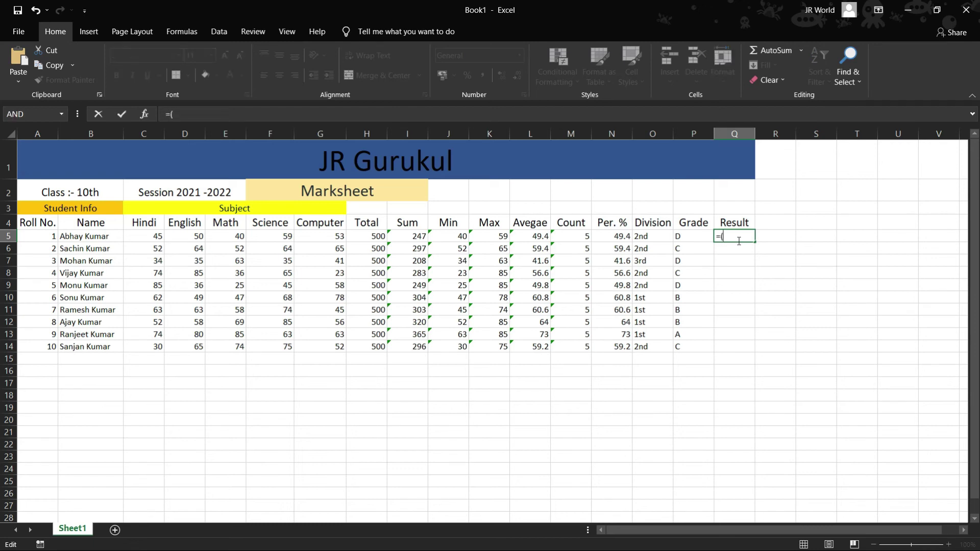
text(IF)
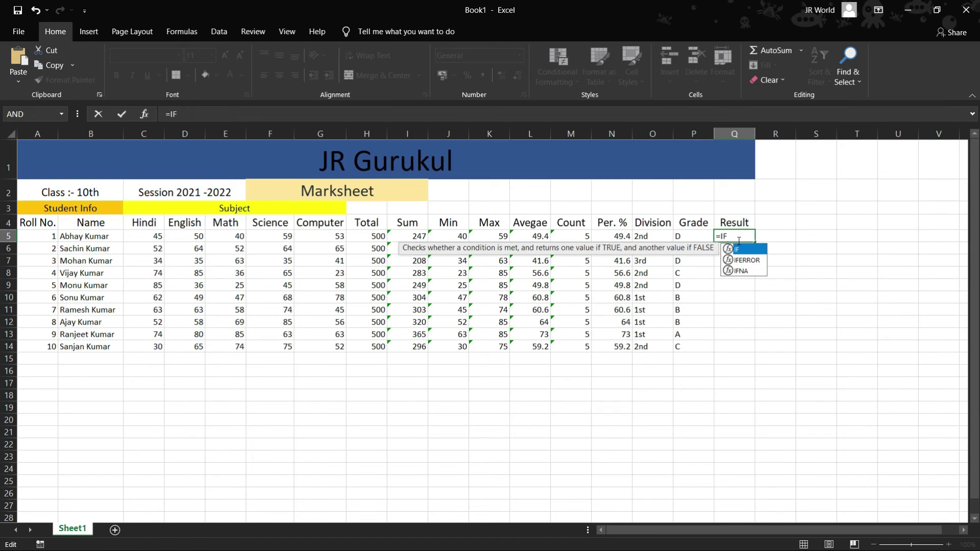
text(()
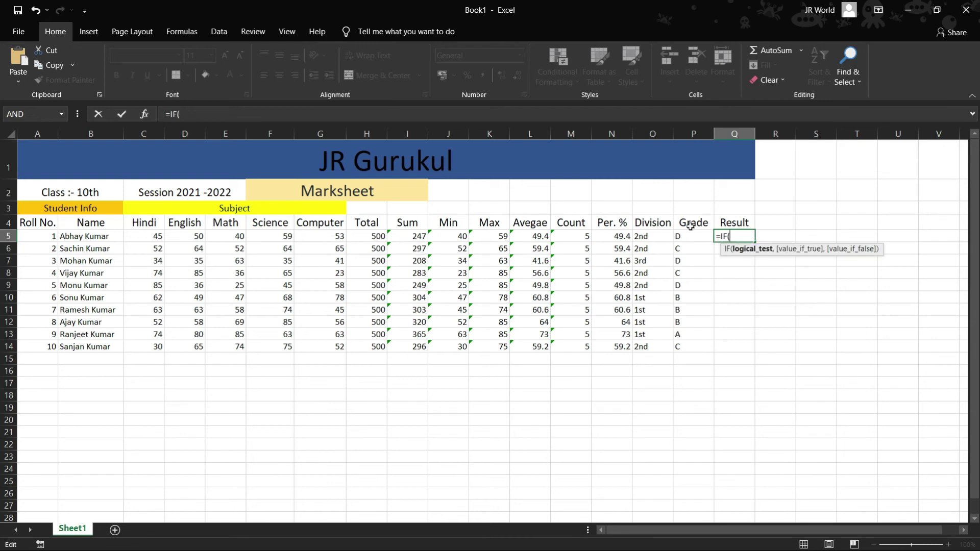
click(607, 240)
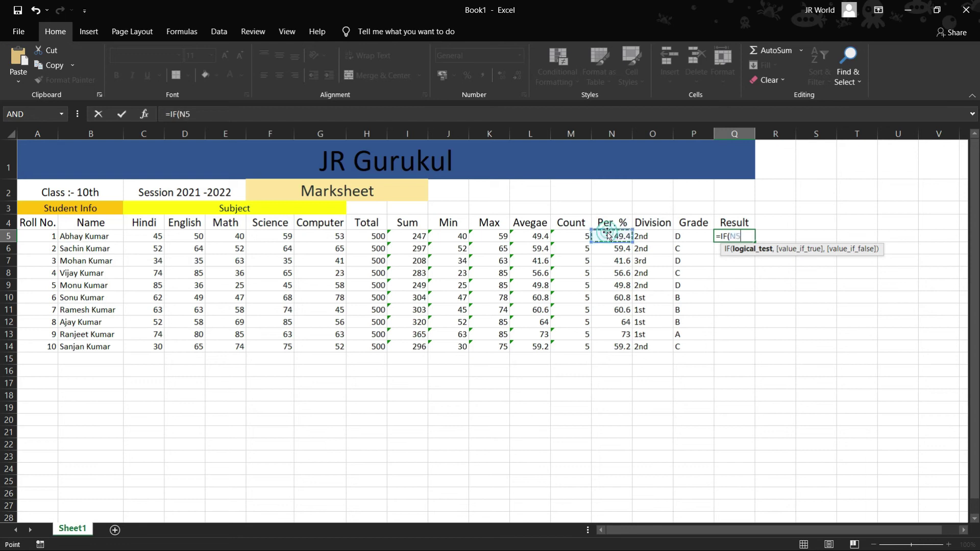
text(>33)
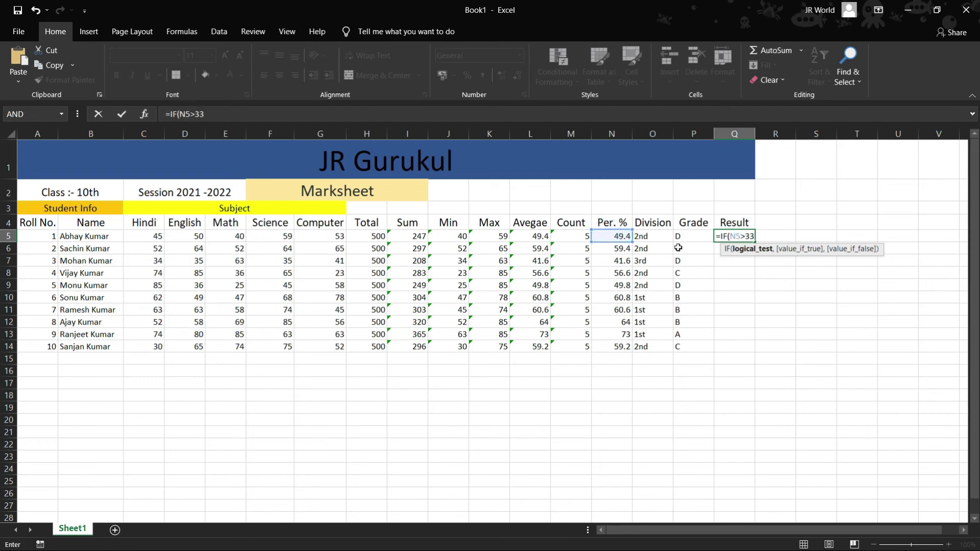
Complete the Q5 Result formula with "Pass" if true and "Fail" if false, and fill it down to Q14
text(,"P)
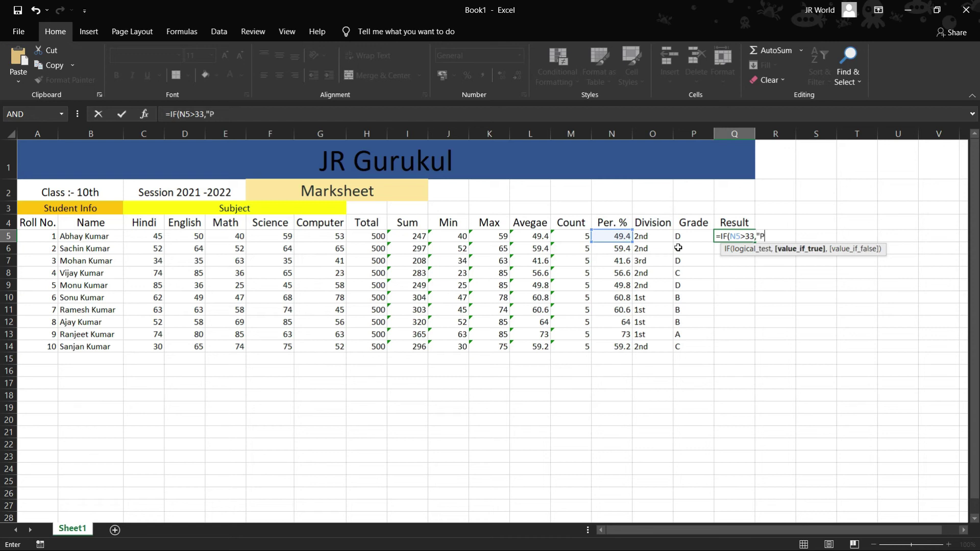
text(ass",)
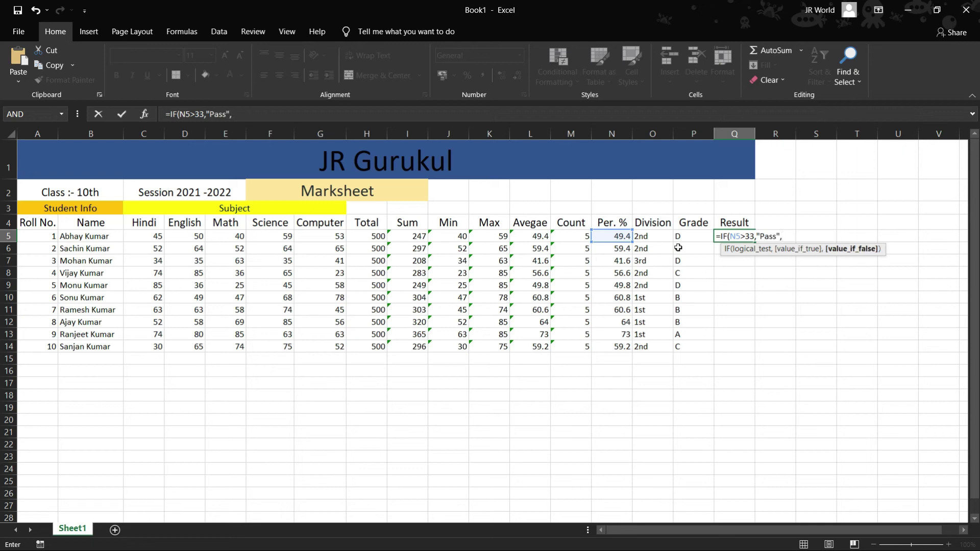
text("F)
text(ail"))
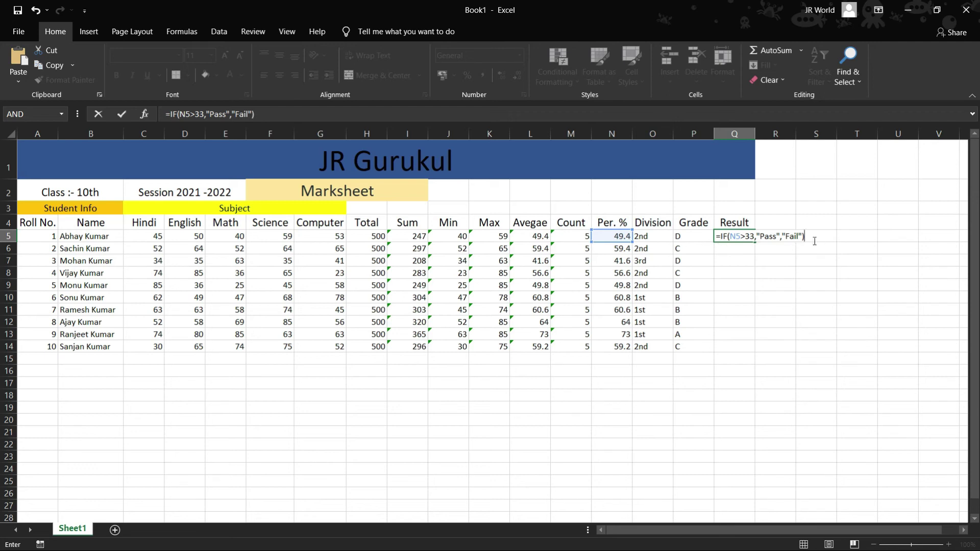
key(Return)
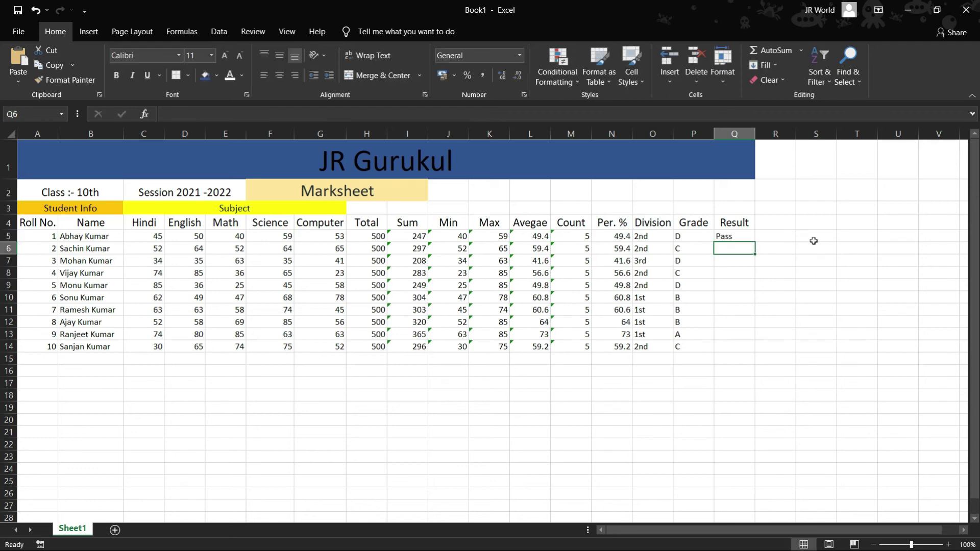
click(744, 238)
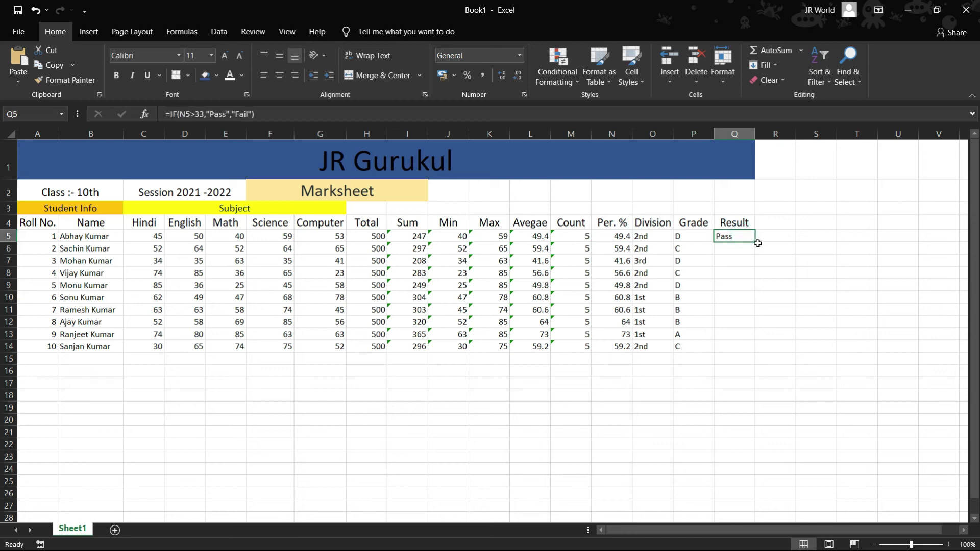
drag(754, 239, 751, 348)
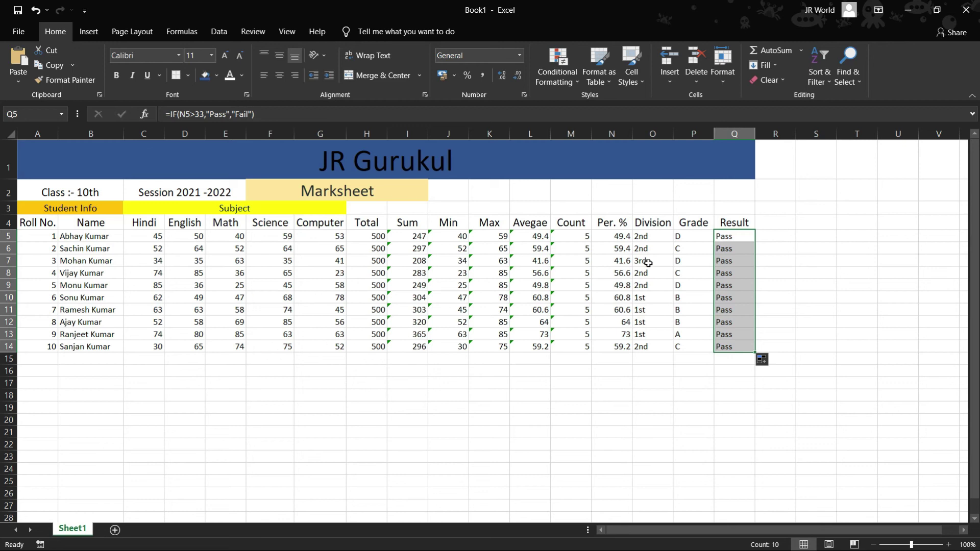
Change the English mark of roll number 3 in D7 to 25
click(189, 260)
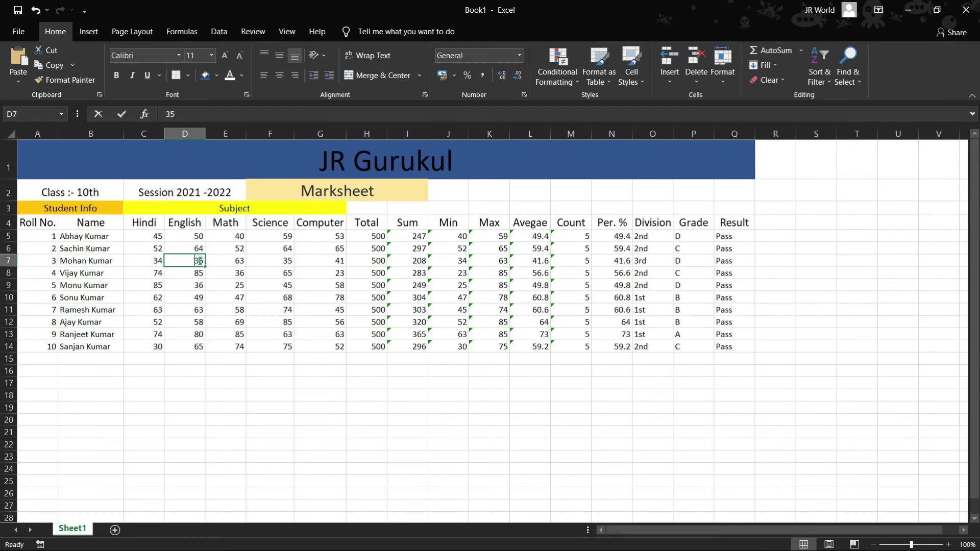
double_click(202, 261)
key(BackSpace)
key(BackSpace)
text(25)
click(833, 295)
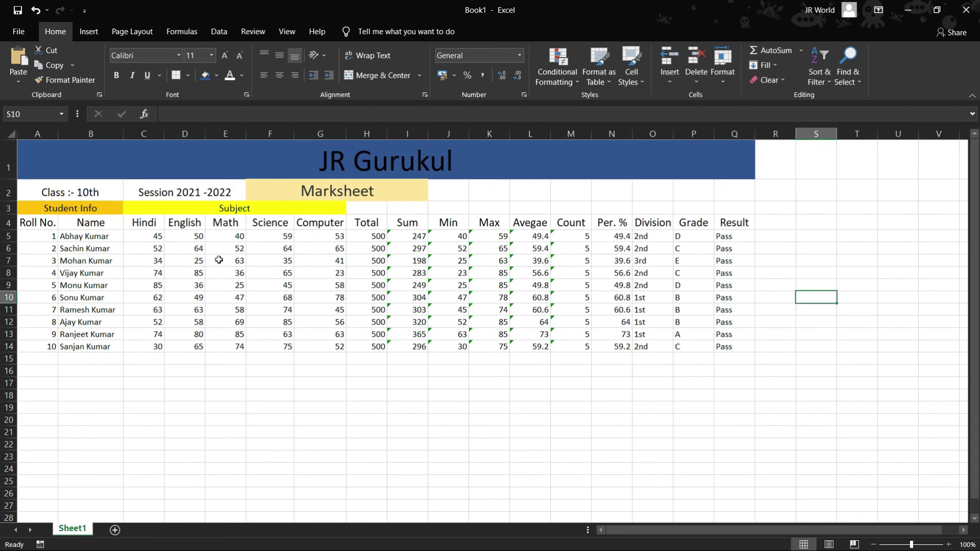
Change the Computer mark of roll number 3 in G7 to 21
double_click(341, 260)
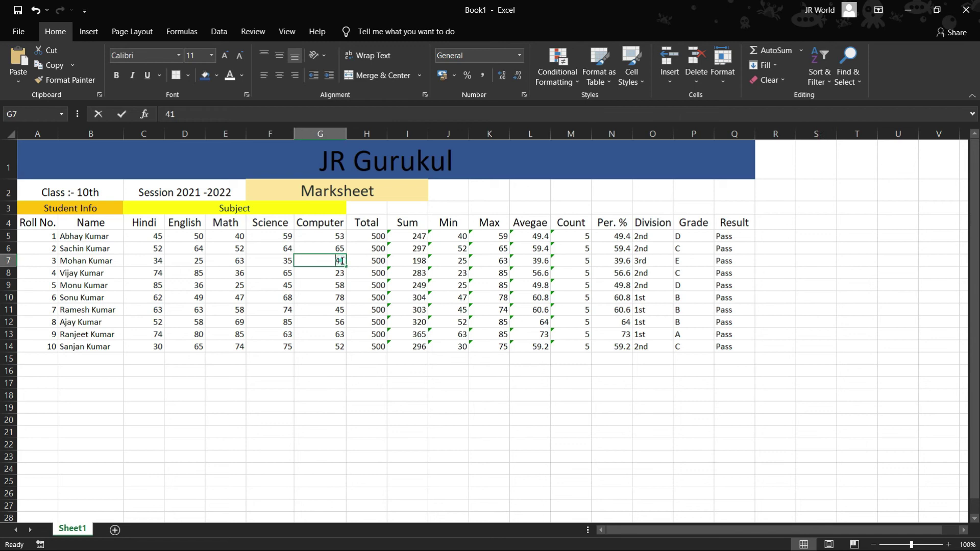
key(BackSpace)
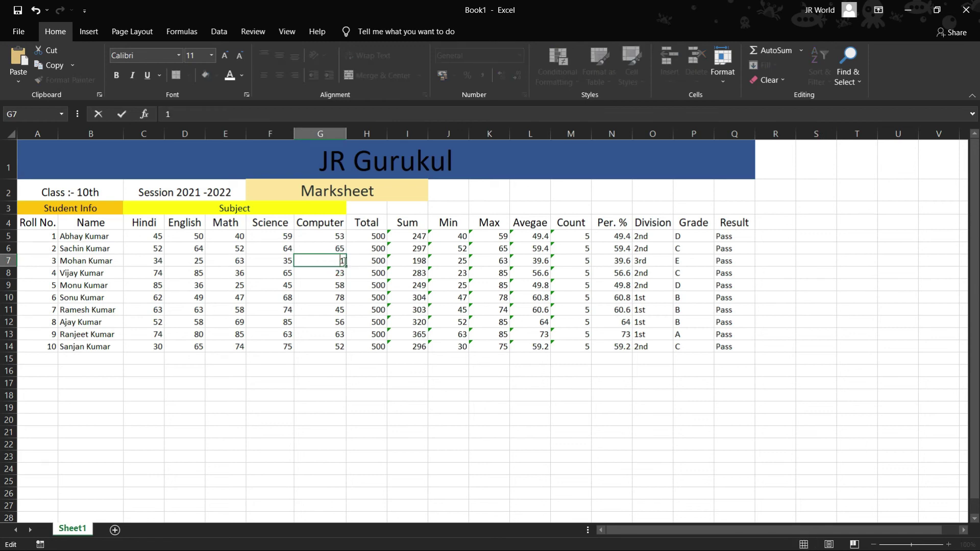
text(2)
click(814, 265)
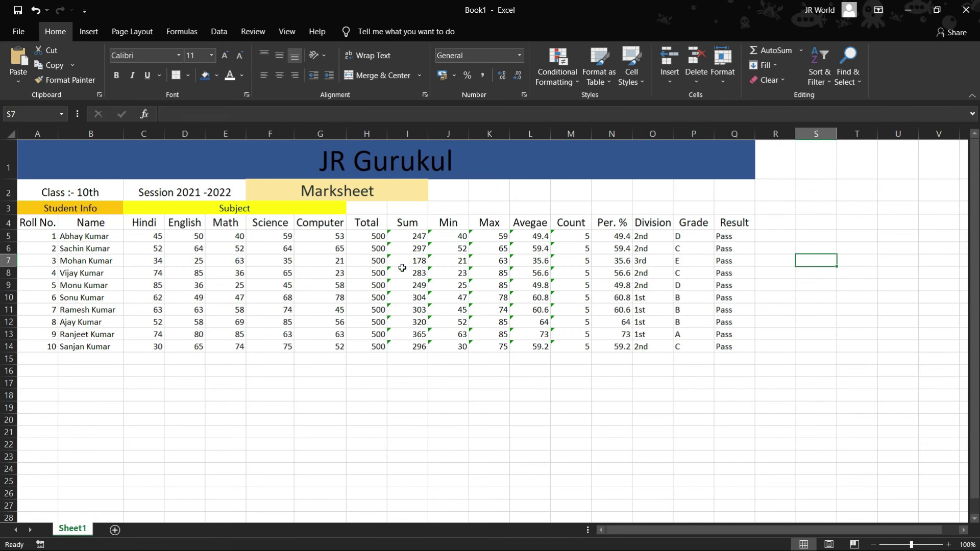
Change the Math mark of roll number 3 in E7 to 43
double_click(243, 261)
click(241, 259)
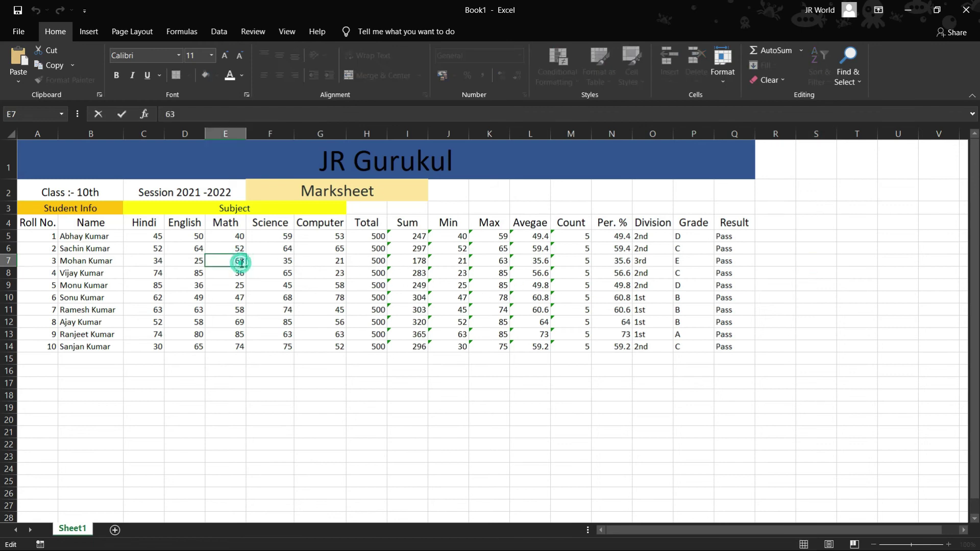
key(BackSpace)
text(4)
click(859, 271)
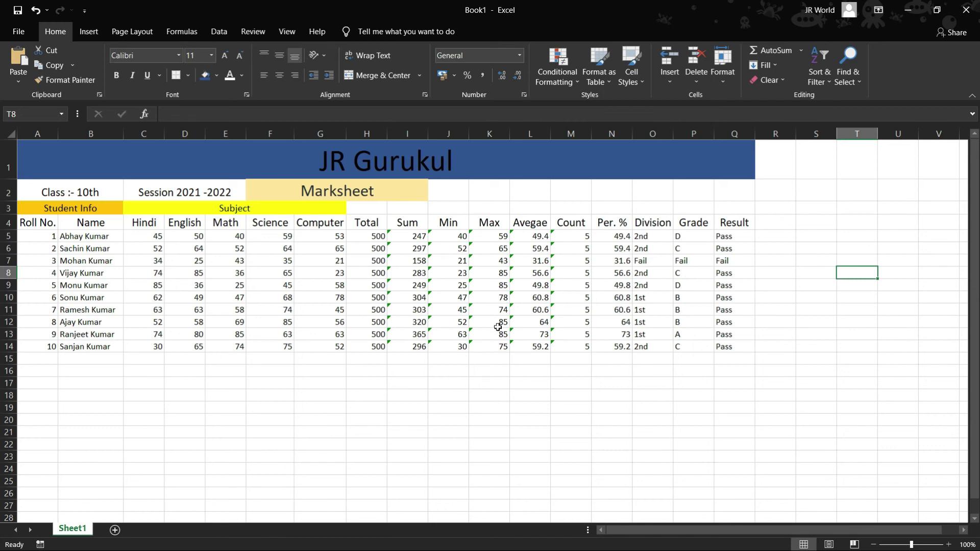
Check the print preview and set the page to landscape orientation with narrow margins
key(ctrl+p)
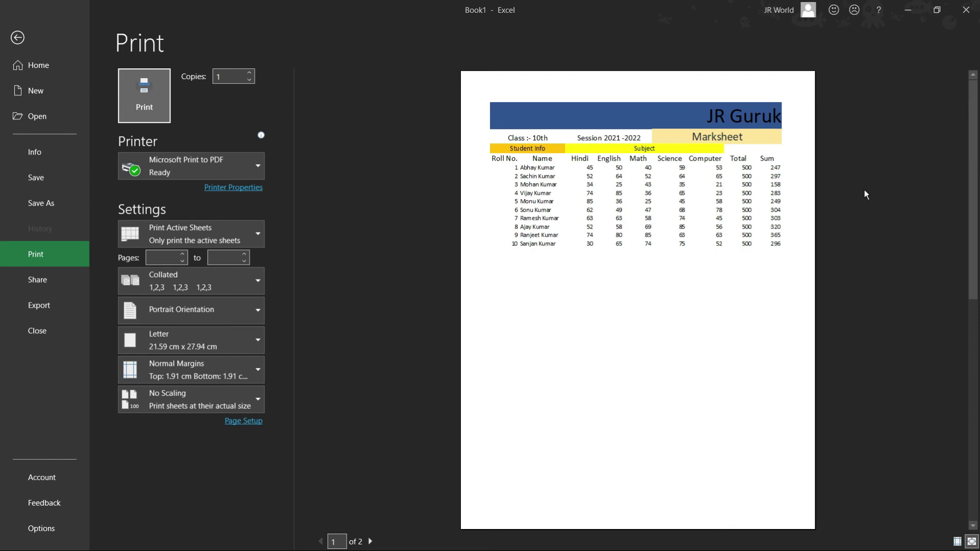
click(18, 38)
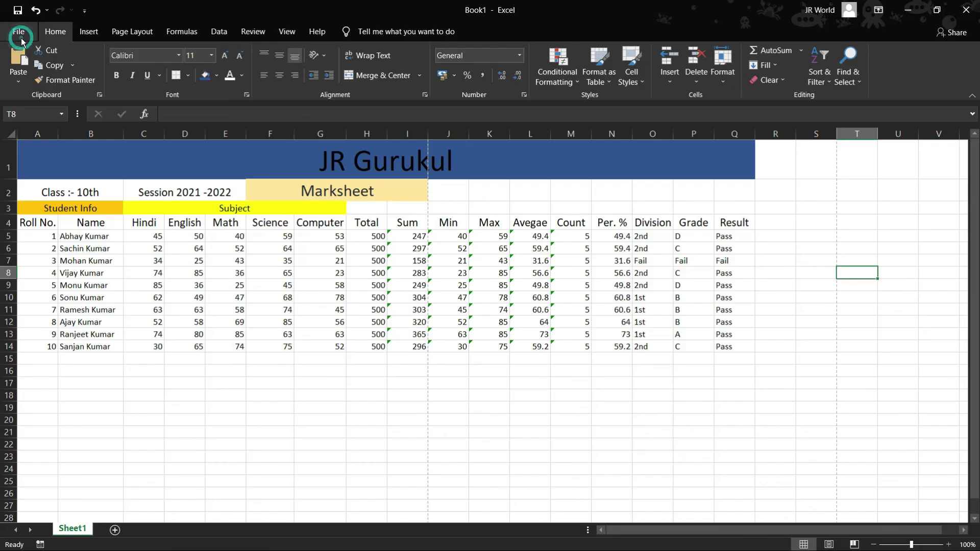
click(144, 36)
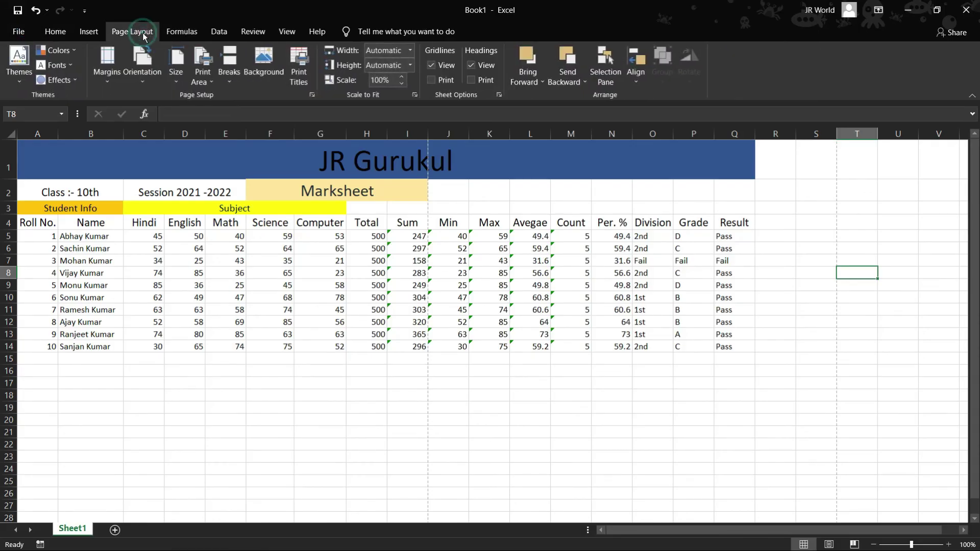
click(140, 71)
click(158, 123)
click(107, 72)
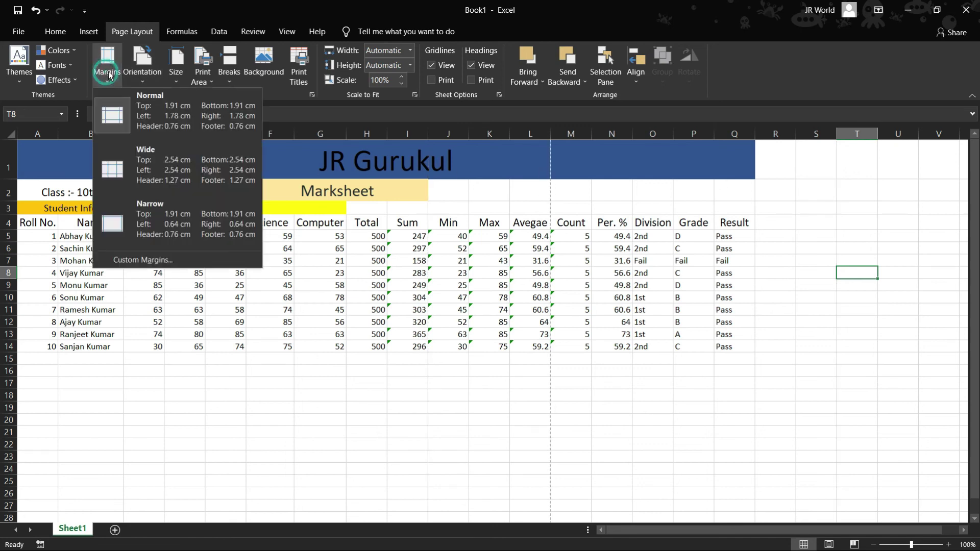
click(173, 209)
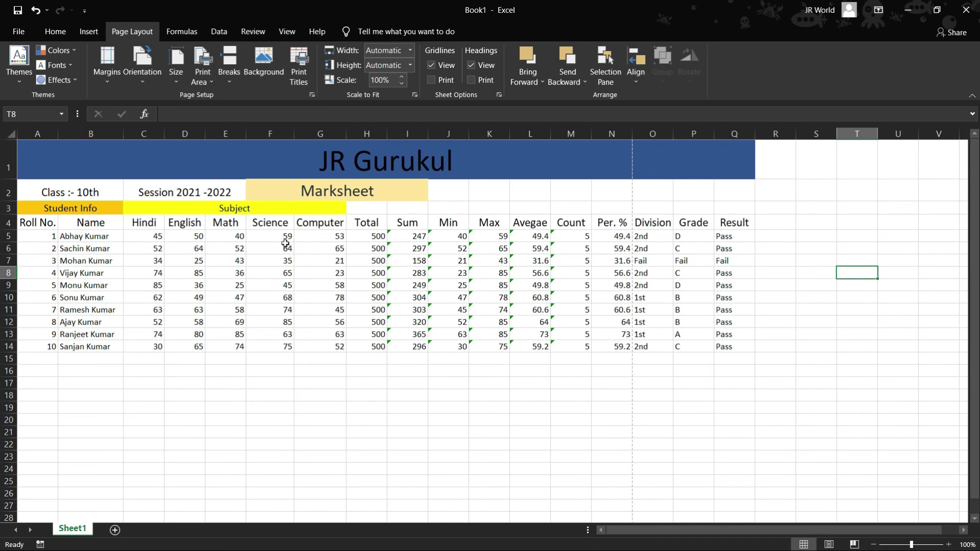
Narrow the marksheet columns so that A through Q fit on one printed page, and check the print preview
drag(164, 136, 381, 135)
drag(449, 132, 543, 133)
drag(625, 132, 650, 133)
drag(544, 133, 540, 134)
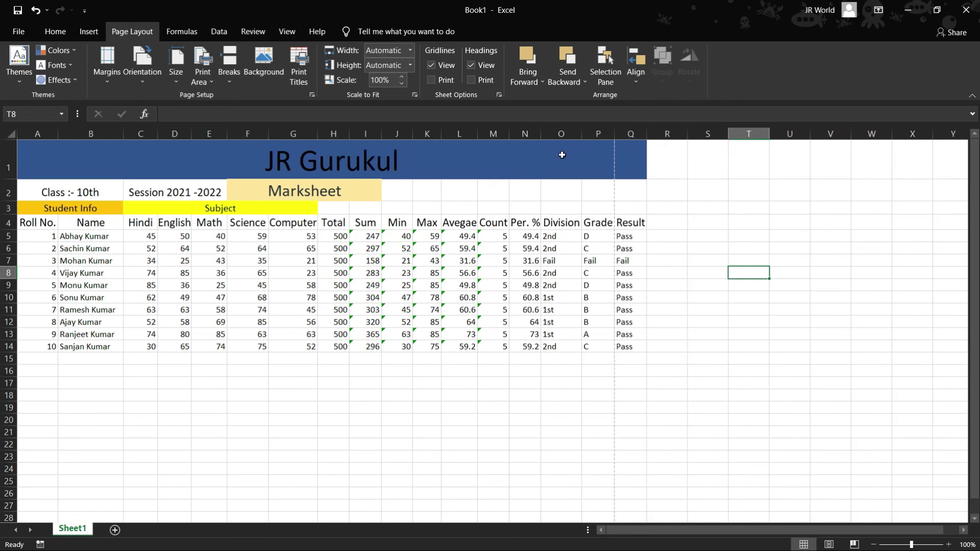
drag(123, 134, 118, 134)
drag(57, 134, 54, 134)
drag(500, 133, 494, 134)
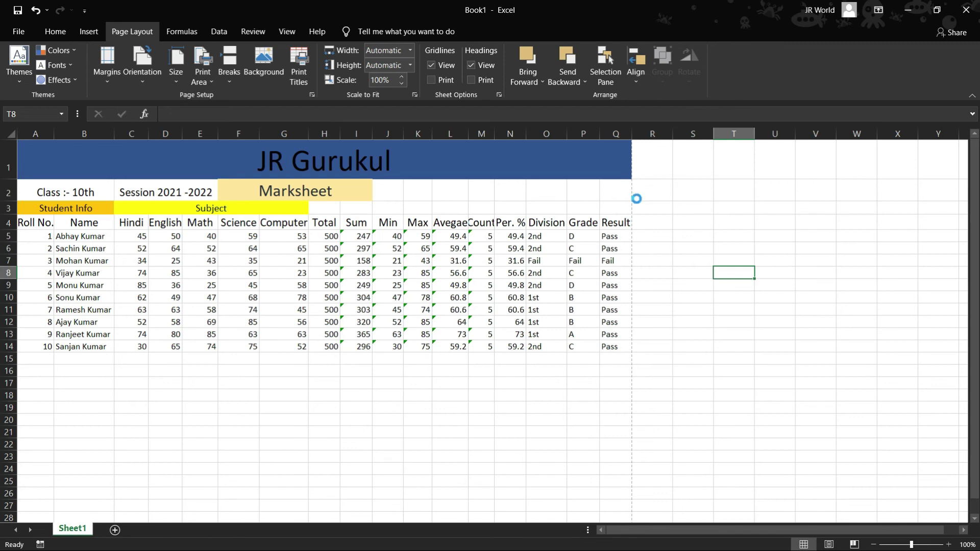
key(ctrl+p)
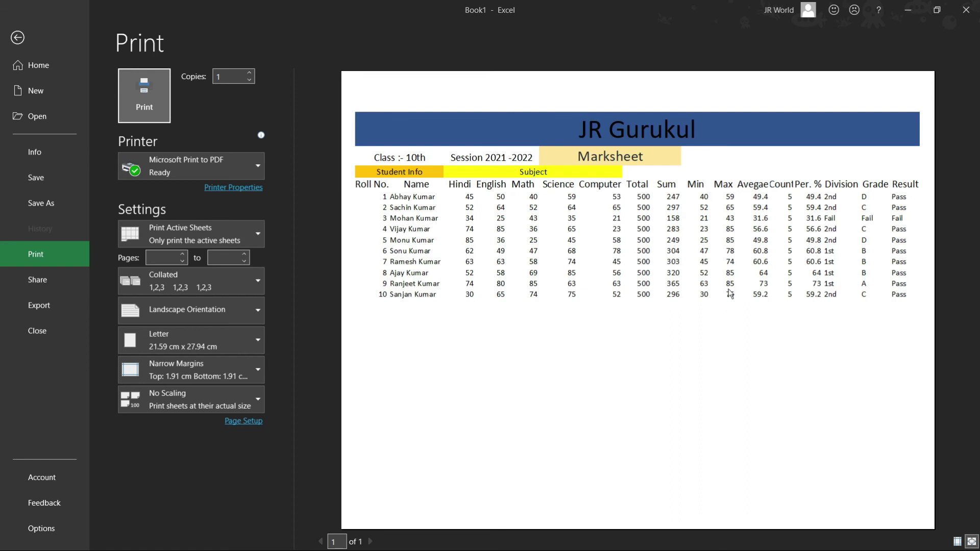
click(18, 37)
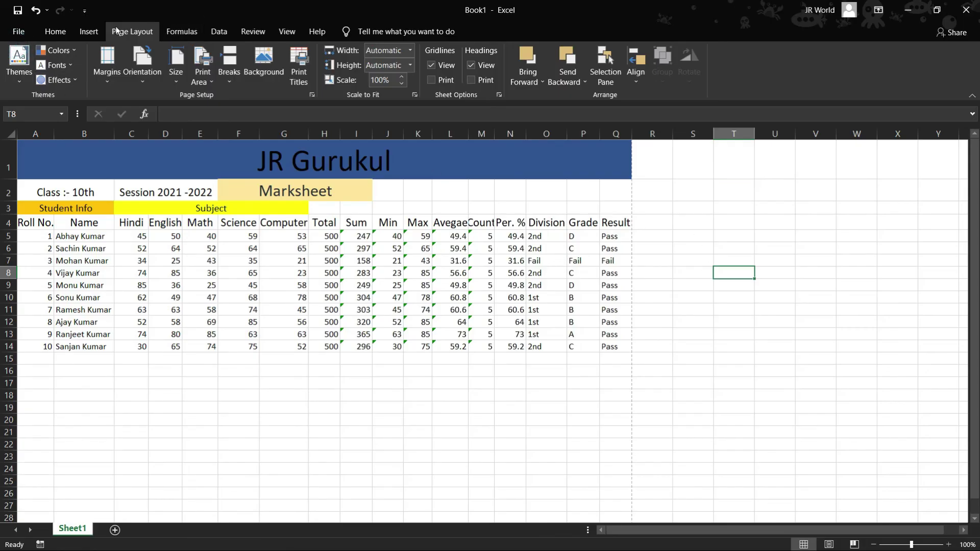
Format the range A4:Q14 as a table with headers, using the black Medium style with grey banded rows and gridlines
click(57, 31)
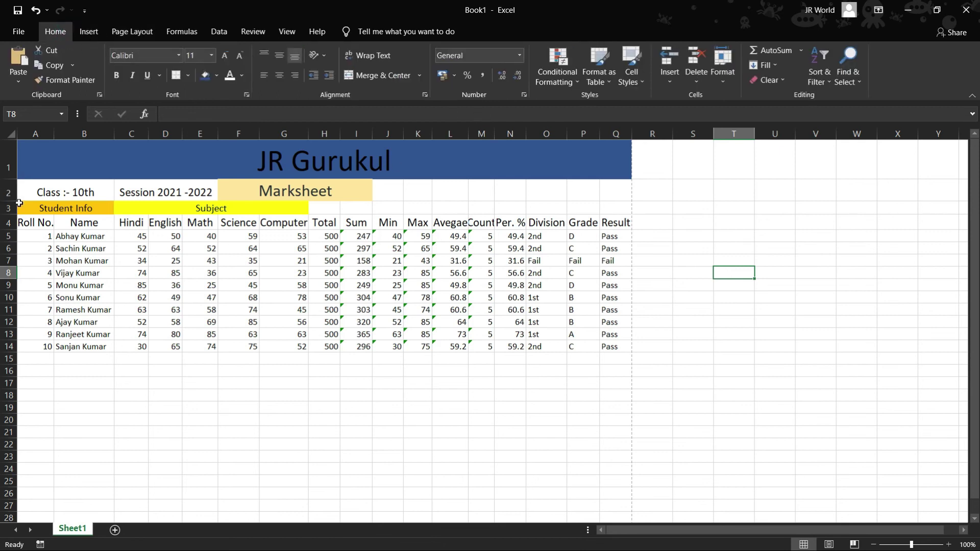
click(21, 225)
drag(21, 225, 623, 346)
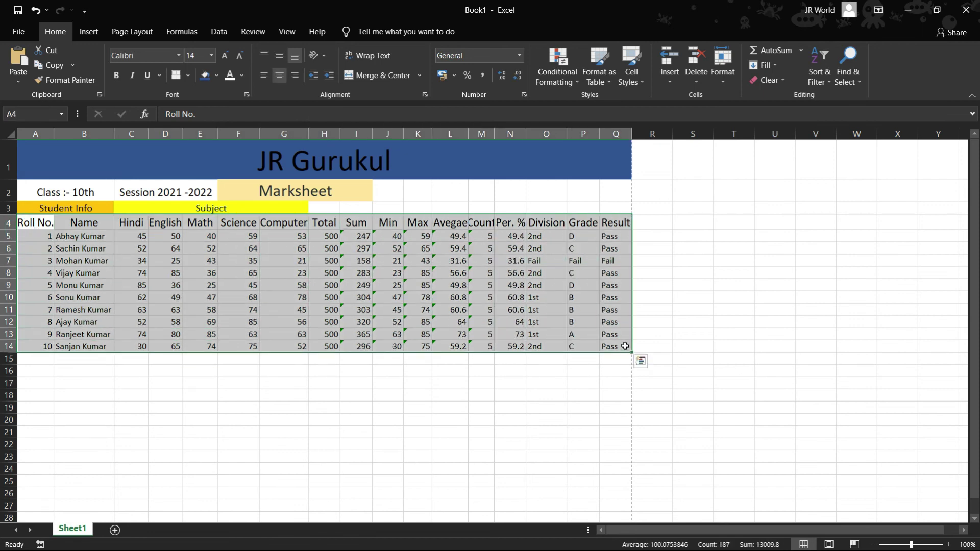
click(608, 81)
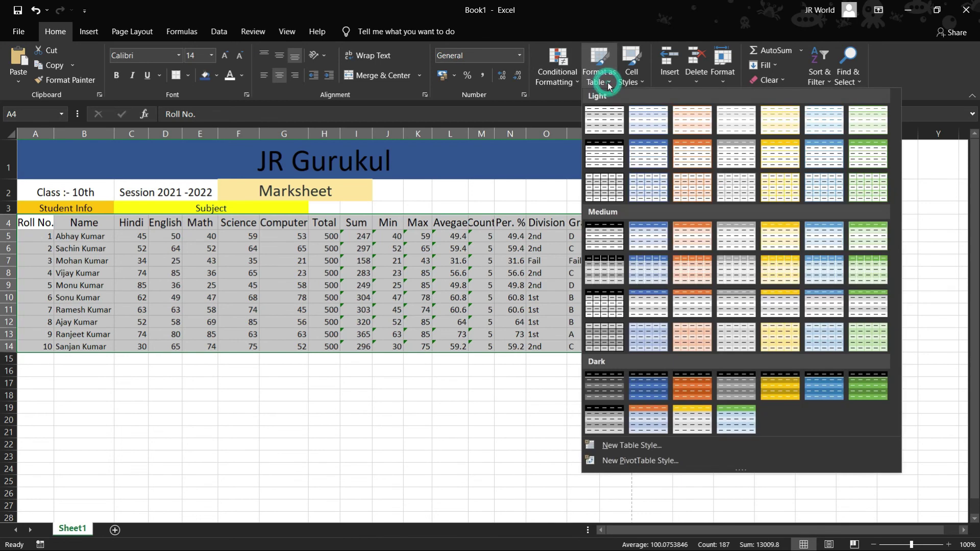
click(602, 296)
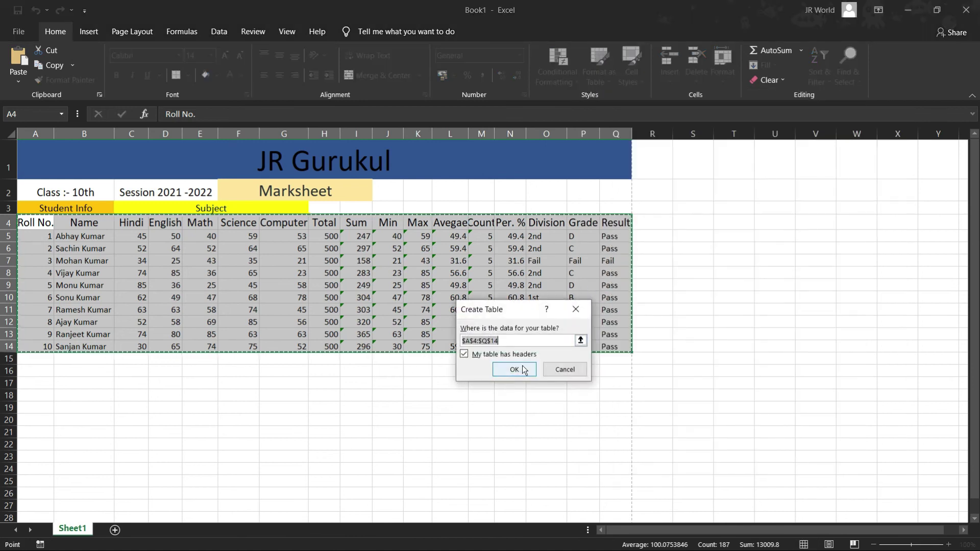
click(515, 370)
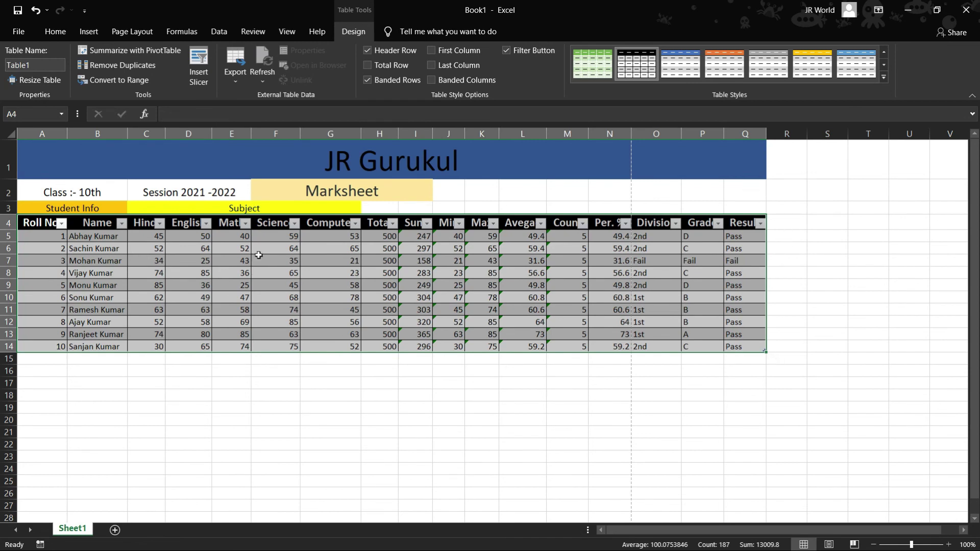
Turn off banded rows and the filter buttons for the marksheet table
click(7, 224)
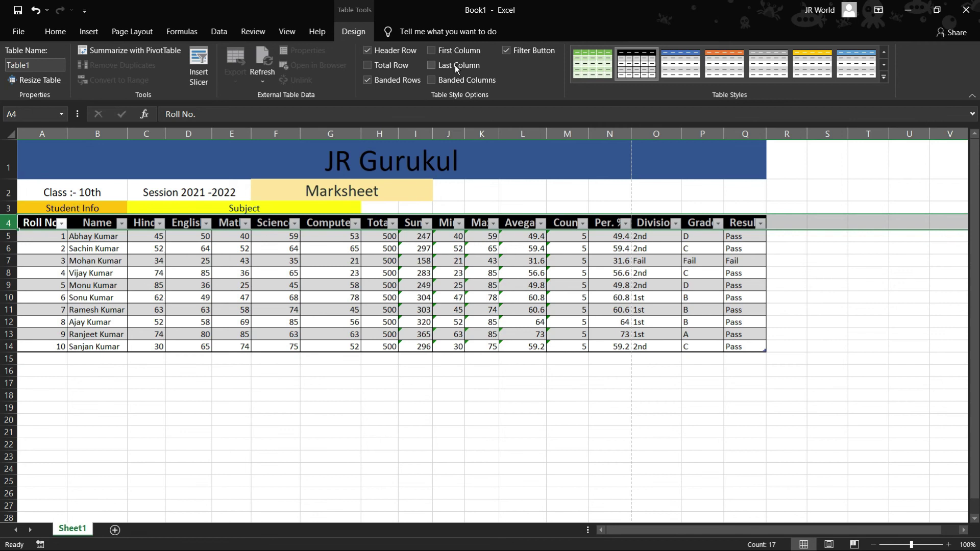
click(367, 80)
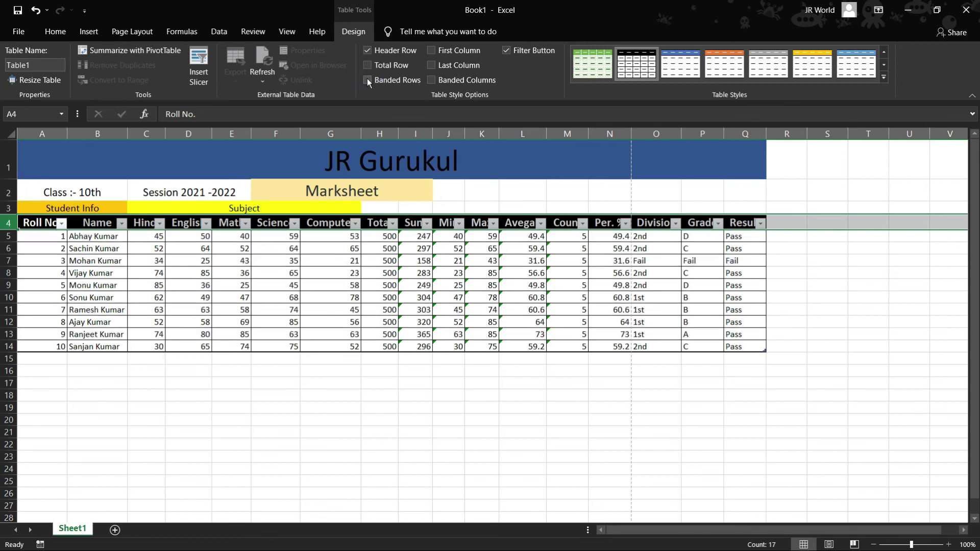
click(506, 50)
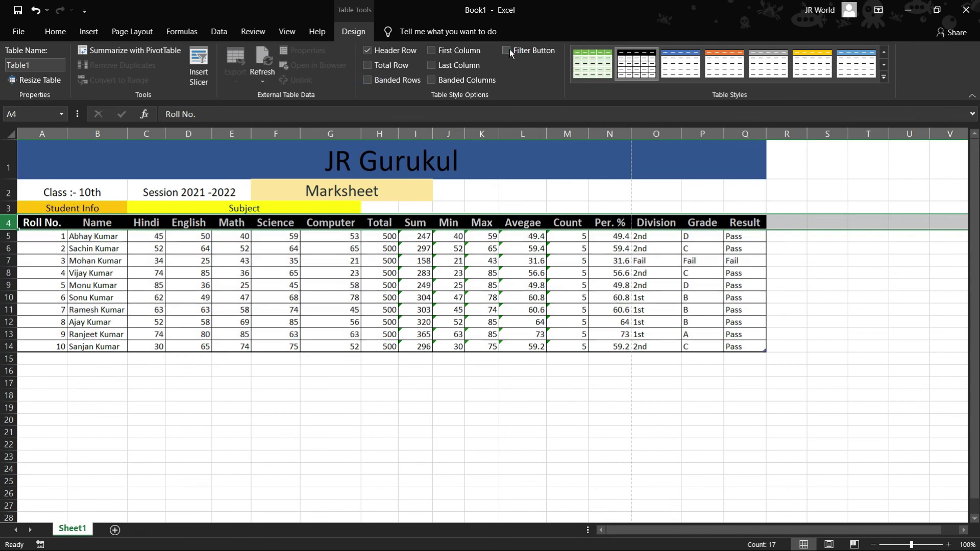
Try turning off the table's header row, and undo the change
click(368, 50)
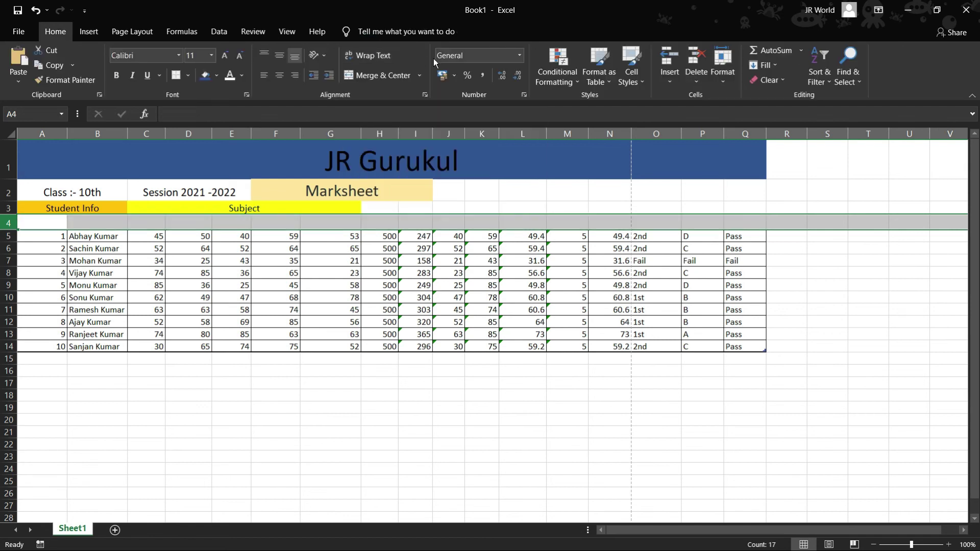
click(8, 223)
key(ctrl+z)
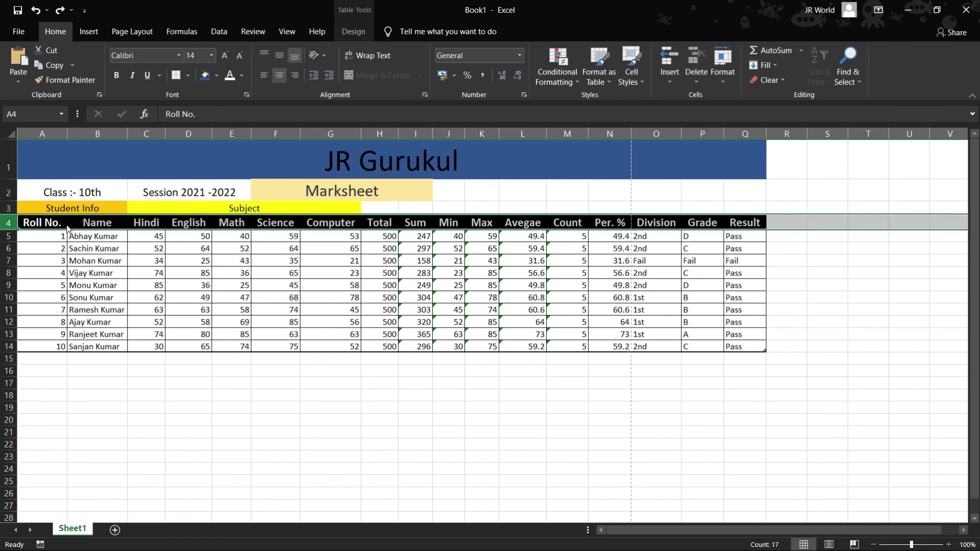
Narrow the Roll No. column and reduce the font size of header row 4 to 11
drag(66, 133, 51, 140)
click(15, 224)
click(243, 58)
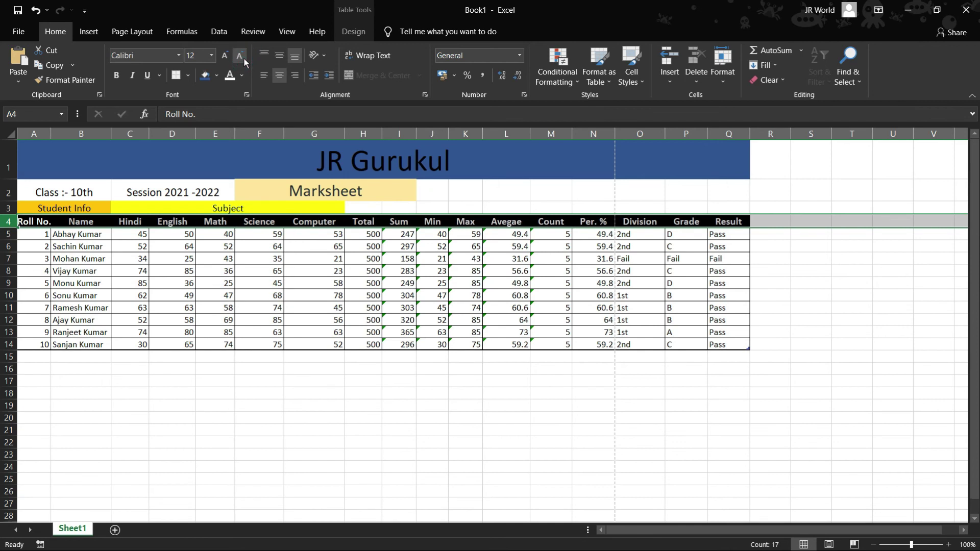
click(244, 59)
Narrow the remaining marksheet columns so that A through Q fit on one page, and check the print preview
drag(112, 134, 136, 135)
drag(51, 135, 43, 136)
mouse_move(322, 135)
mouse_down()
mouse_move(308, 135)
mouse_move(334, 134)
mouse_up()
drag(400, 134, 516, 136)
drag(566, 135, 546, 138)
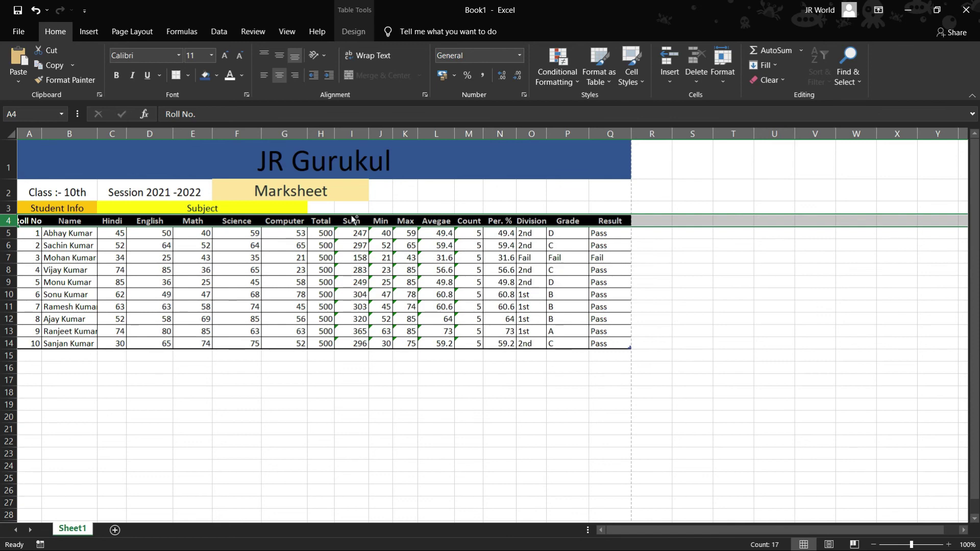
key(ctrl+p)
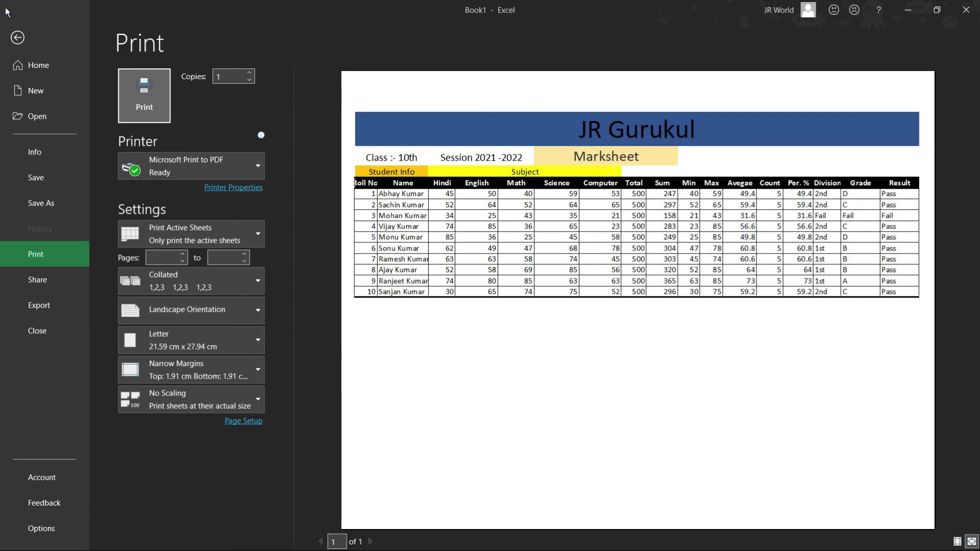
click(17, 37)
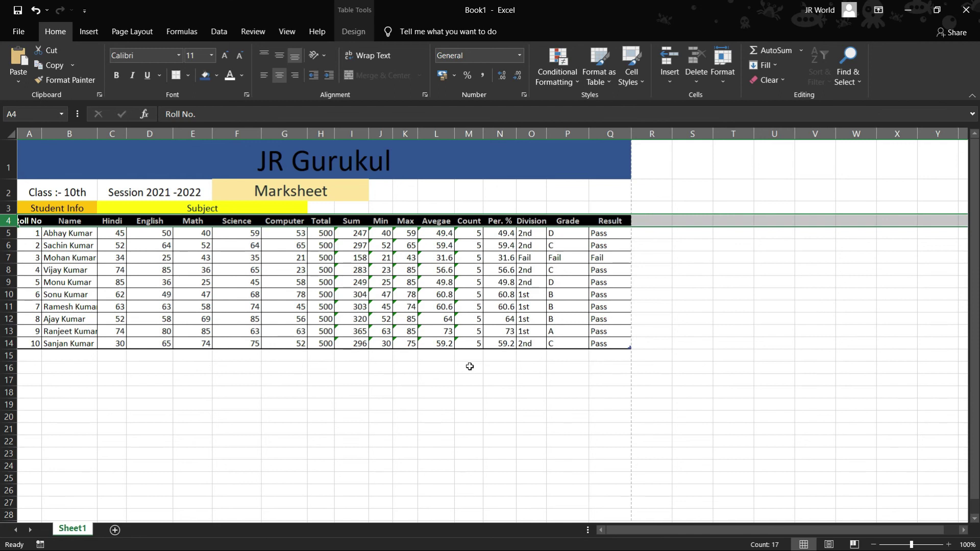
Review the formulas in the Result, Grade, Division, Per. %, Count, Average, Min, Max and Sum columns of the first student rows
click(595, 238)
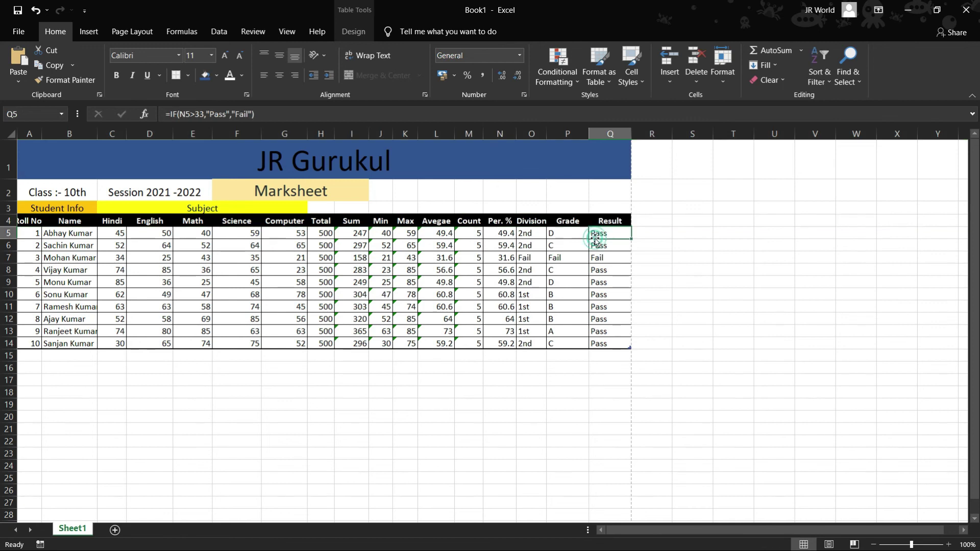
click(279, 115)
click(559, 234)
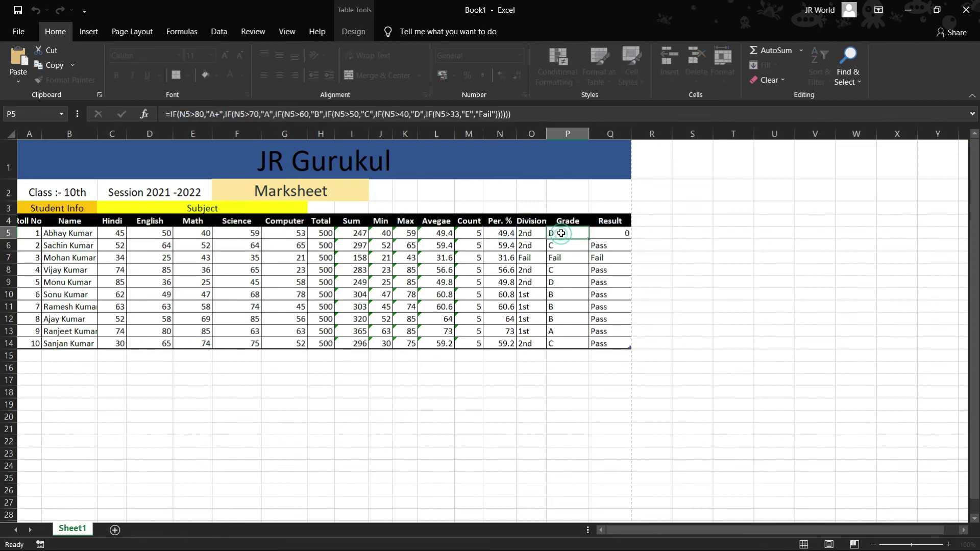
click(533, 118)
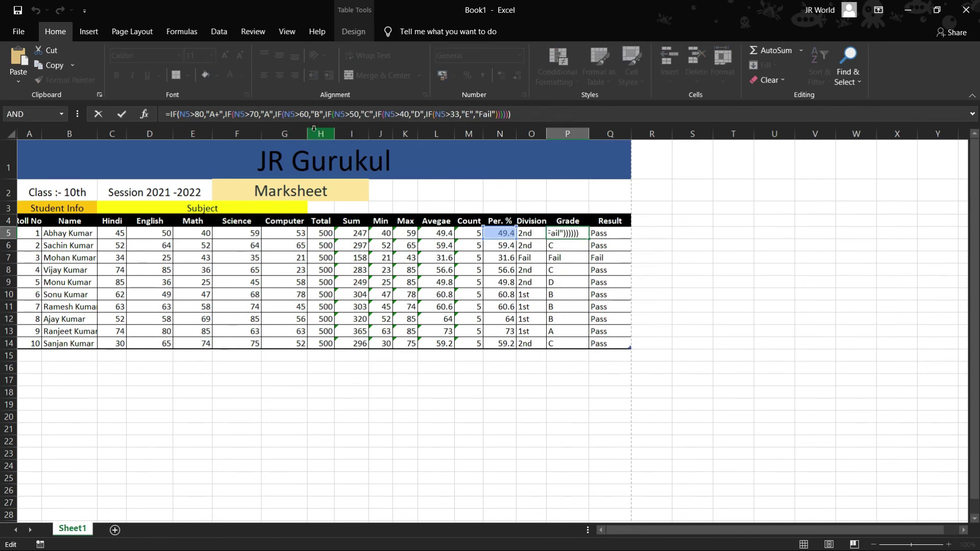
click(532, 246)
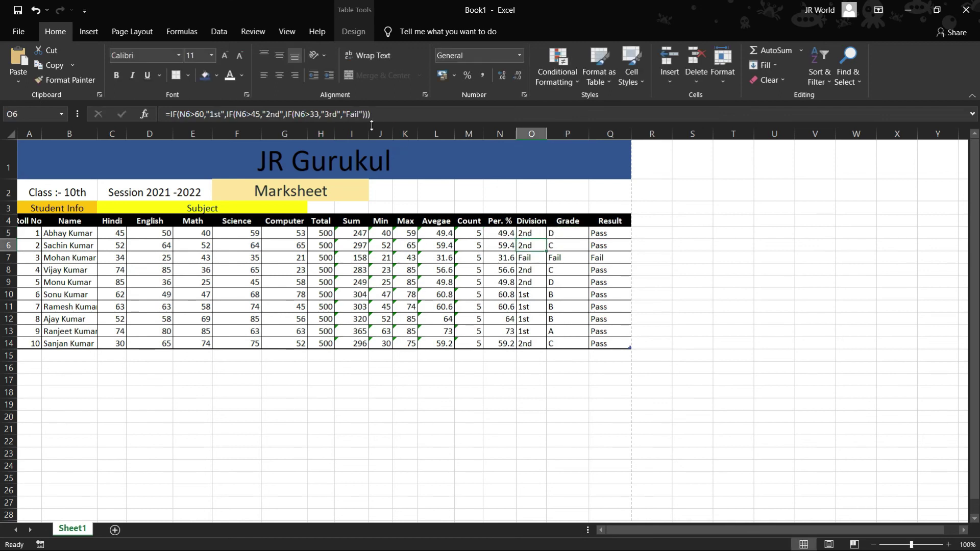
click(502, 231)
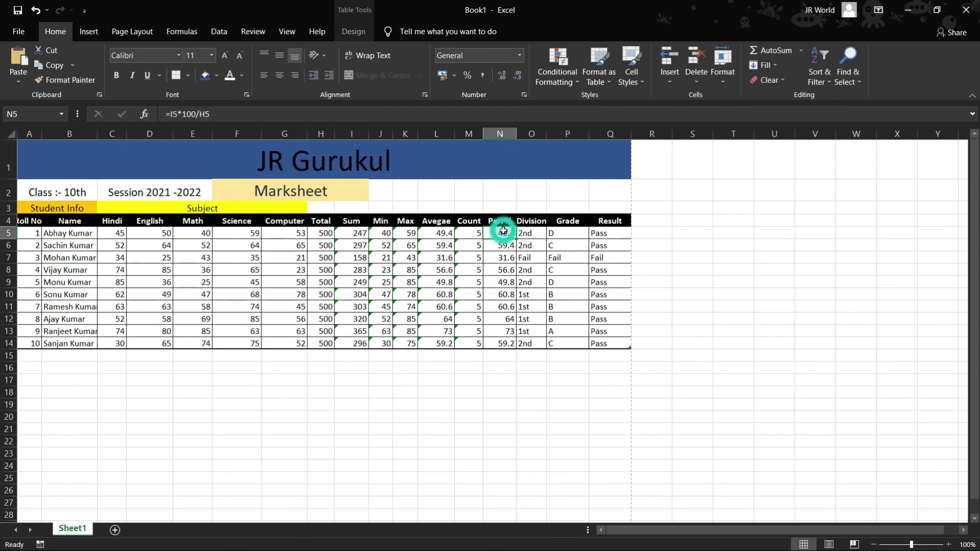
click(470, 235)
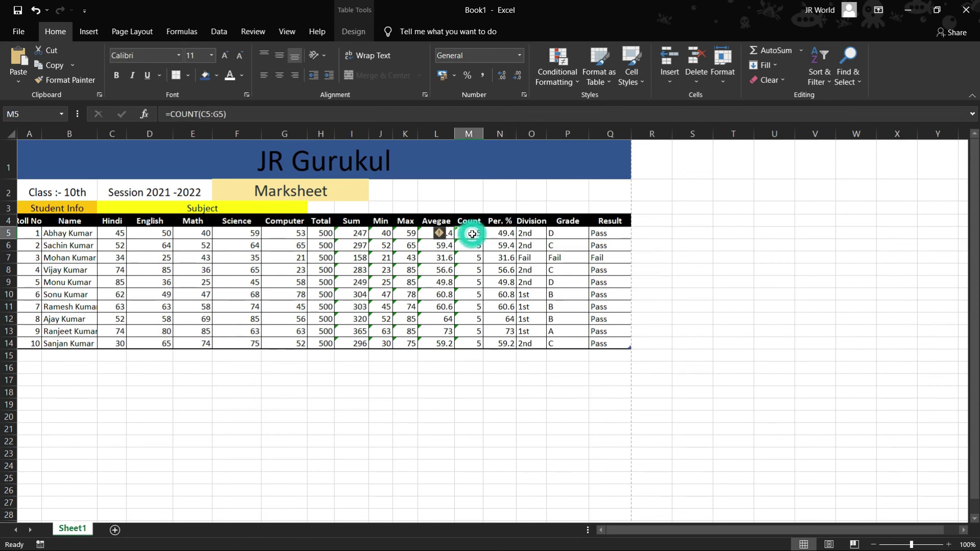
click(430, 235)
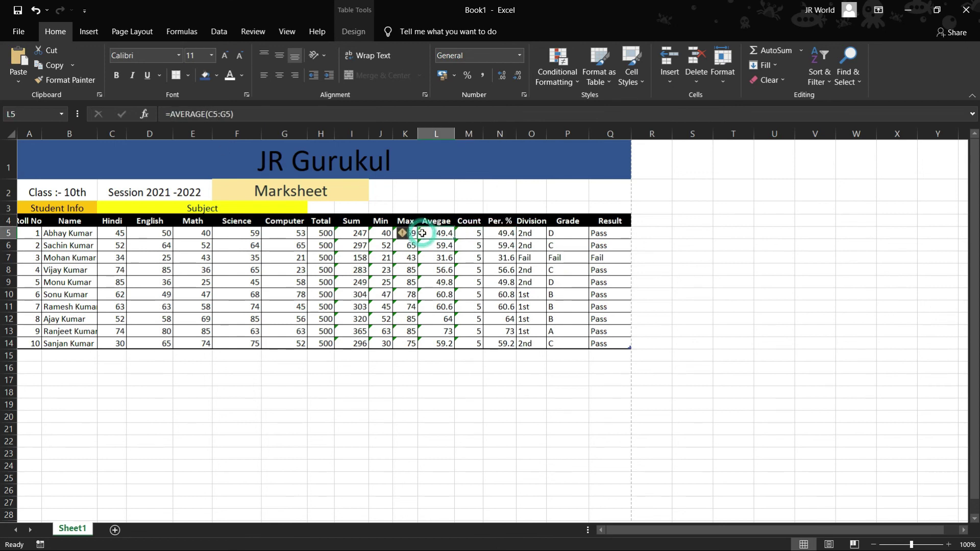
click(380, 234)
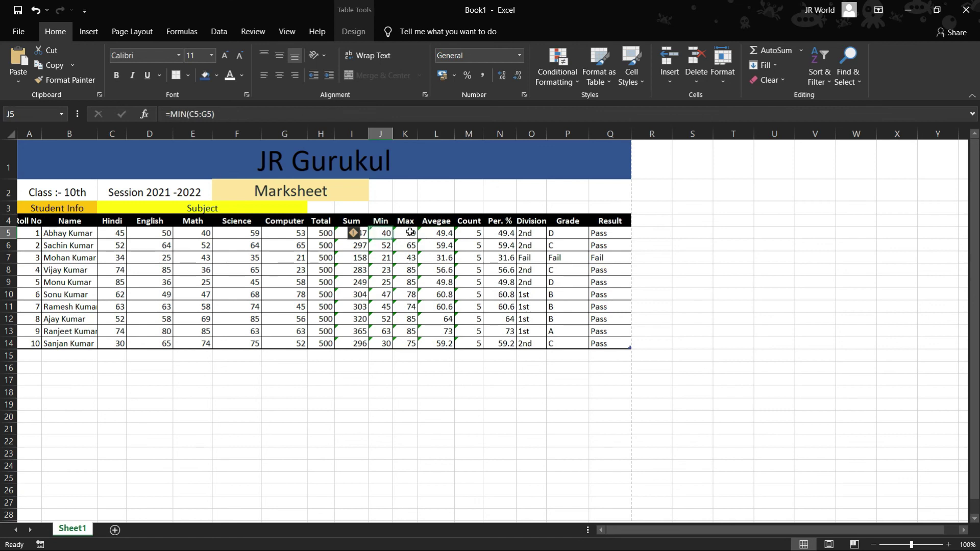
click(410, 233)
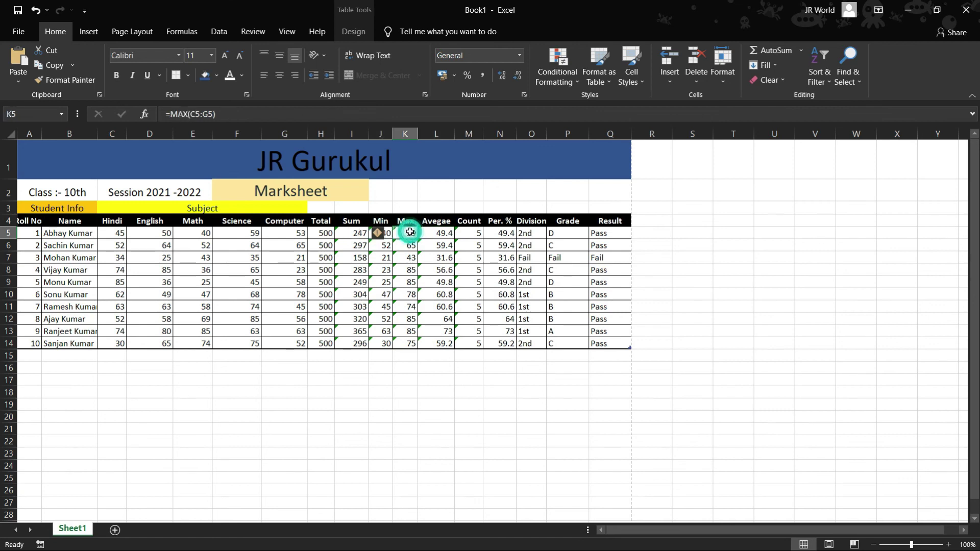
click(355, 231)
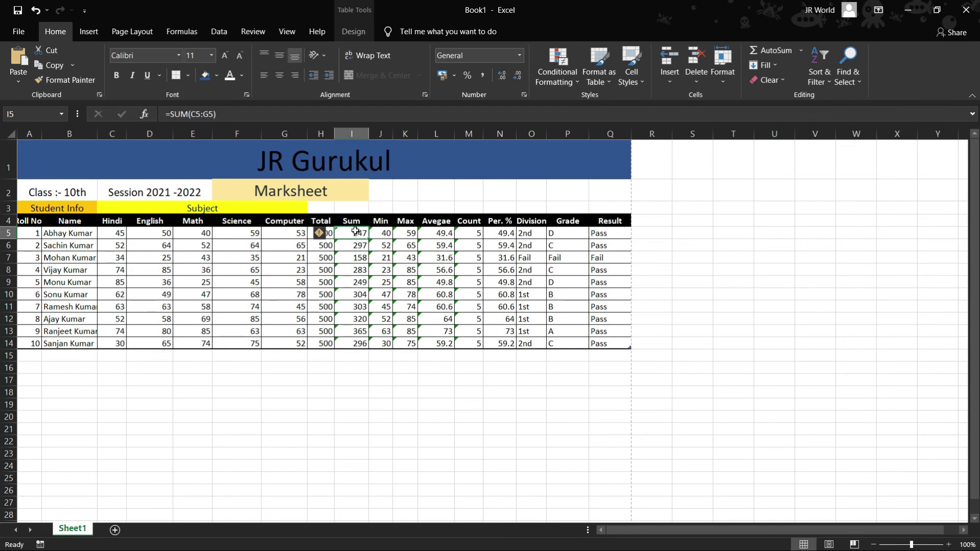